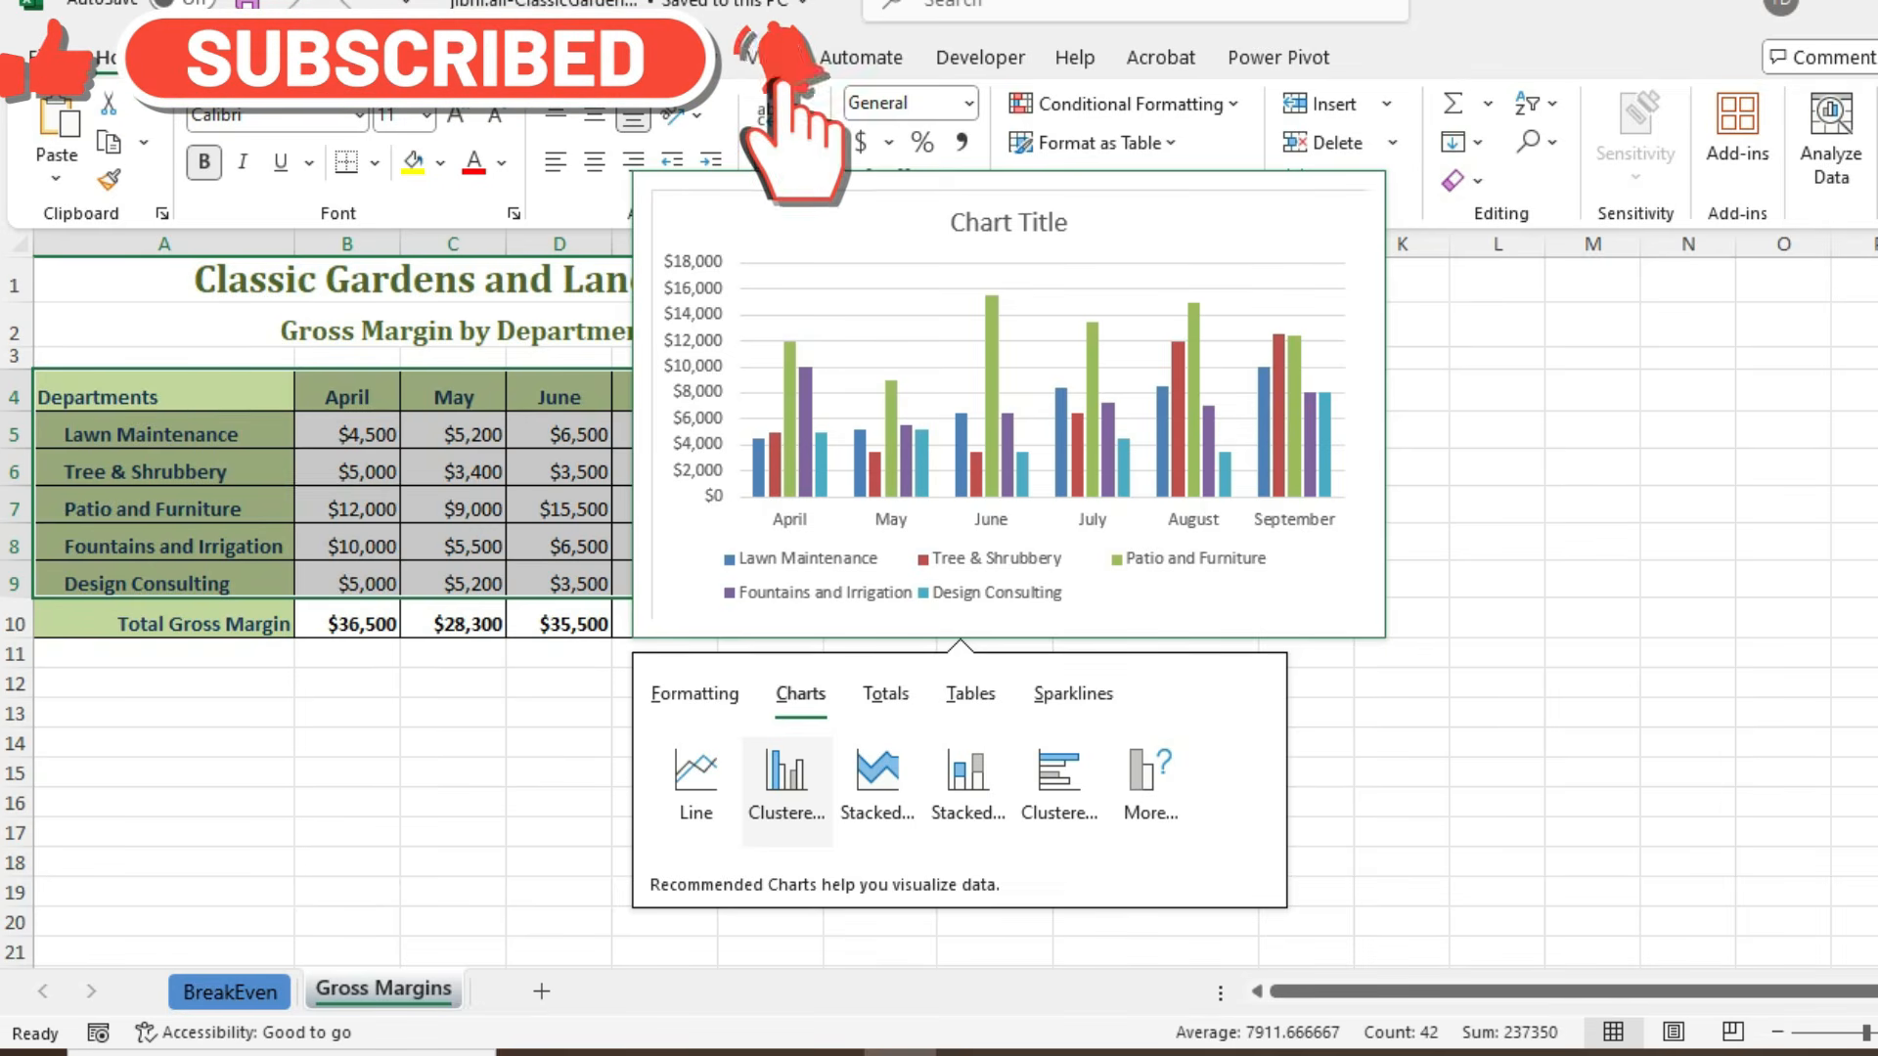
- Insert a Clustered Column chart of cells A4:G9 with Quick Analysis and shift its data range down one row, to rows 6 to 10
click(786, 783)
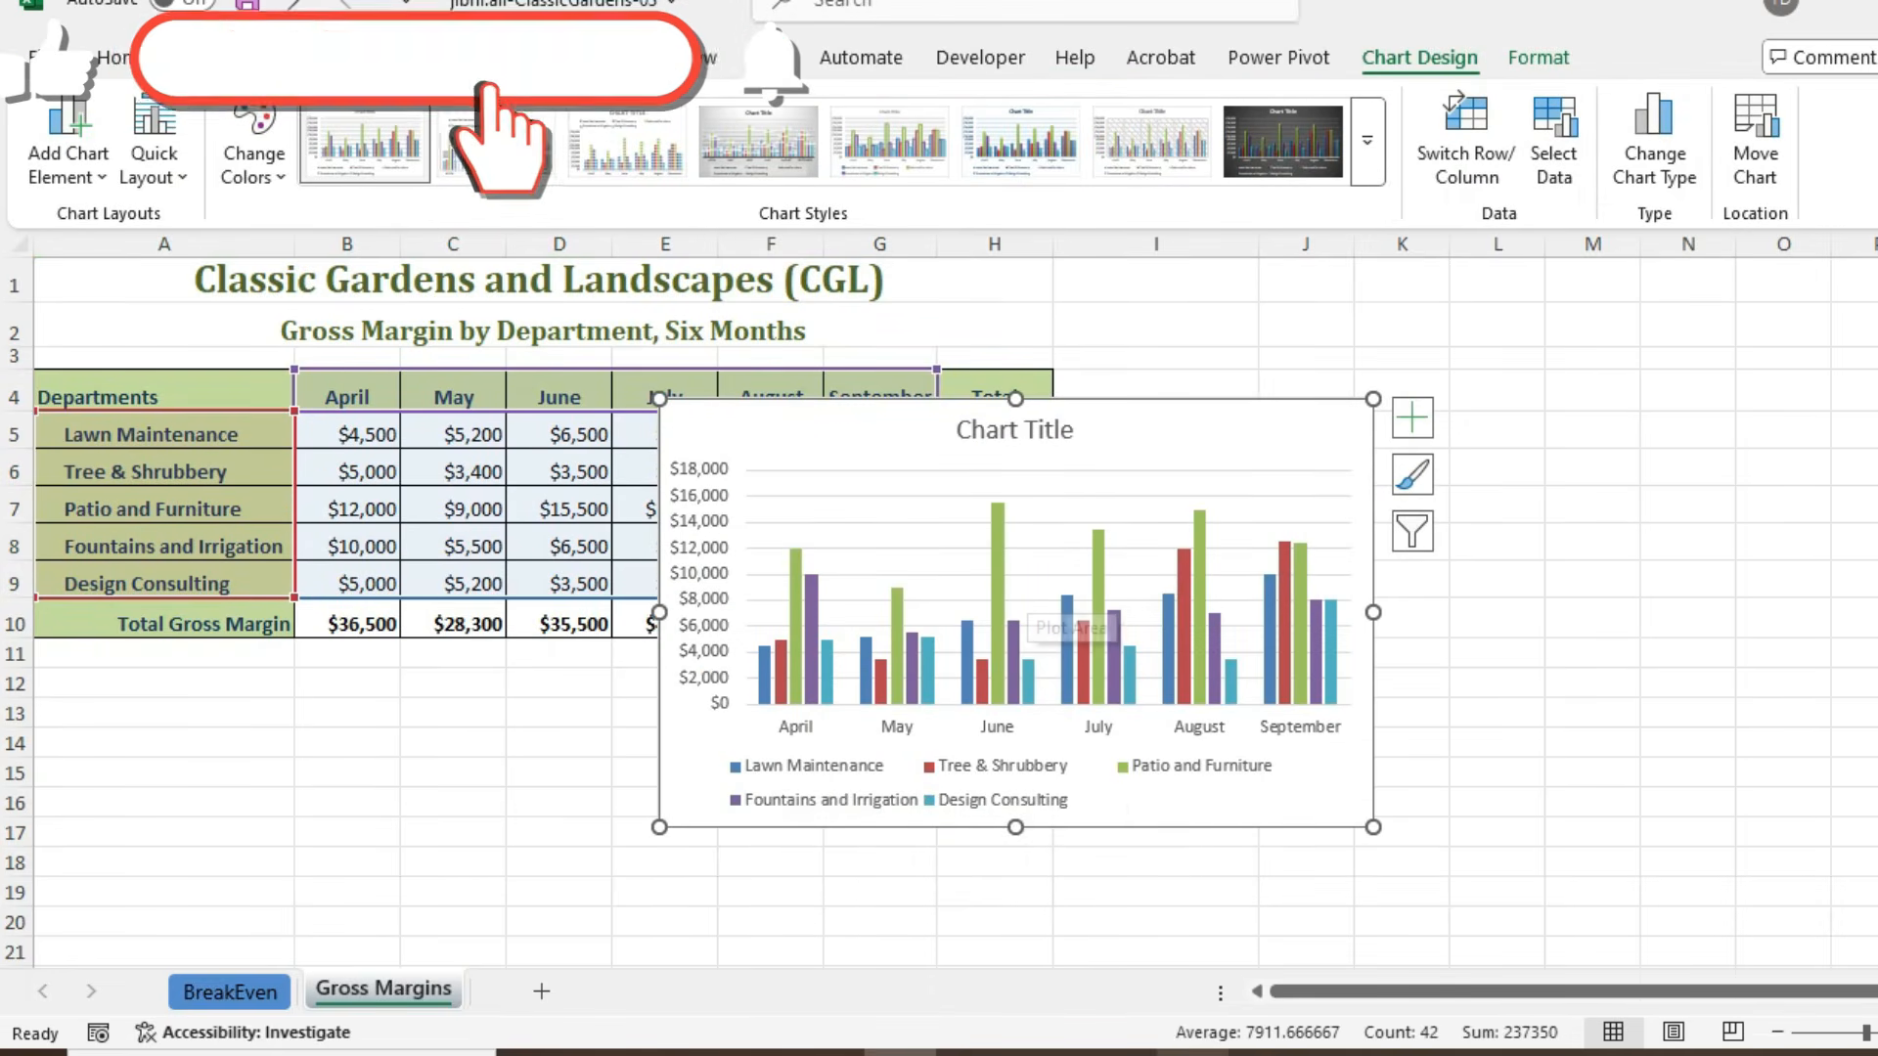
click(609, 1054)
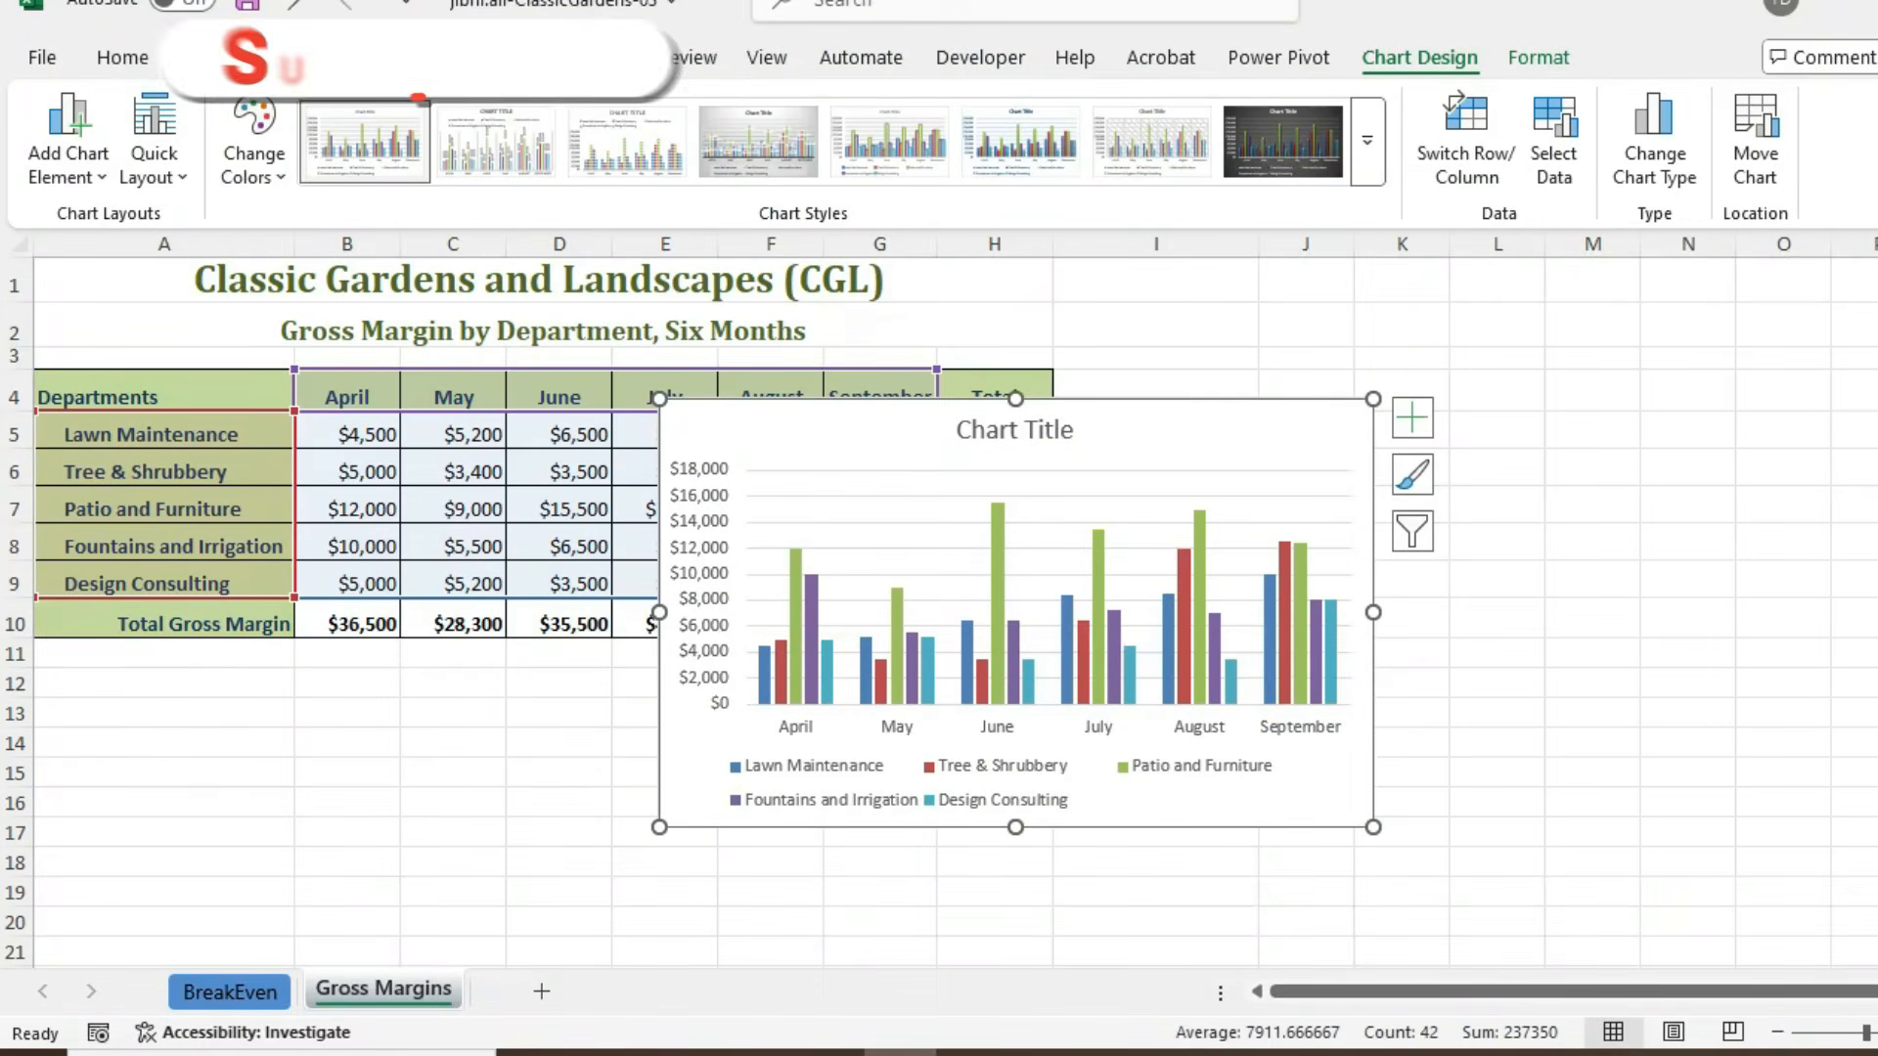
drag(469, 597, 469, 639)
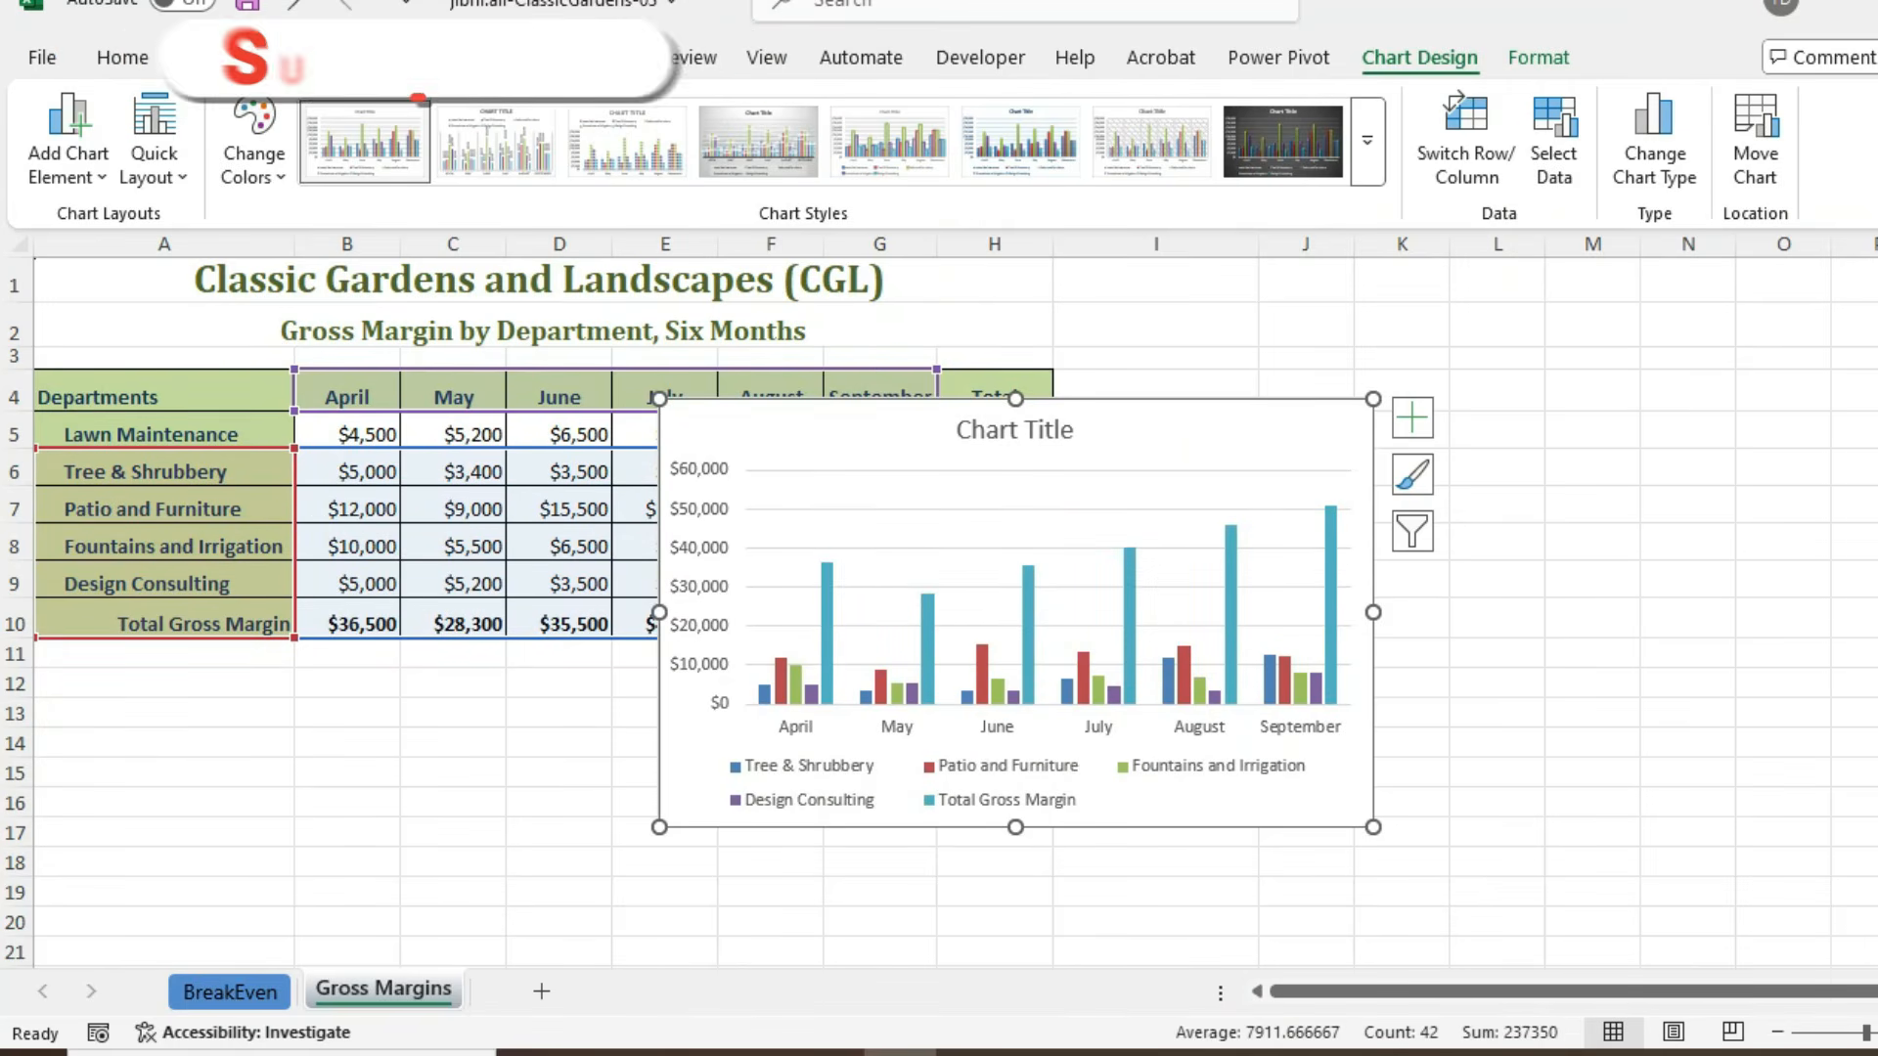
- Move the chart so its upper-left corner sits at cell A12 and enlarge it to reach cell H30
drag(851, 430, 235, 710)
scroll(236, 709, down, 3)
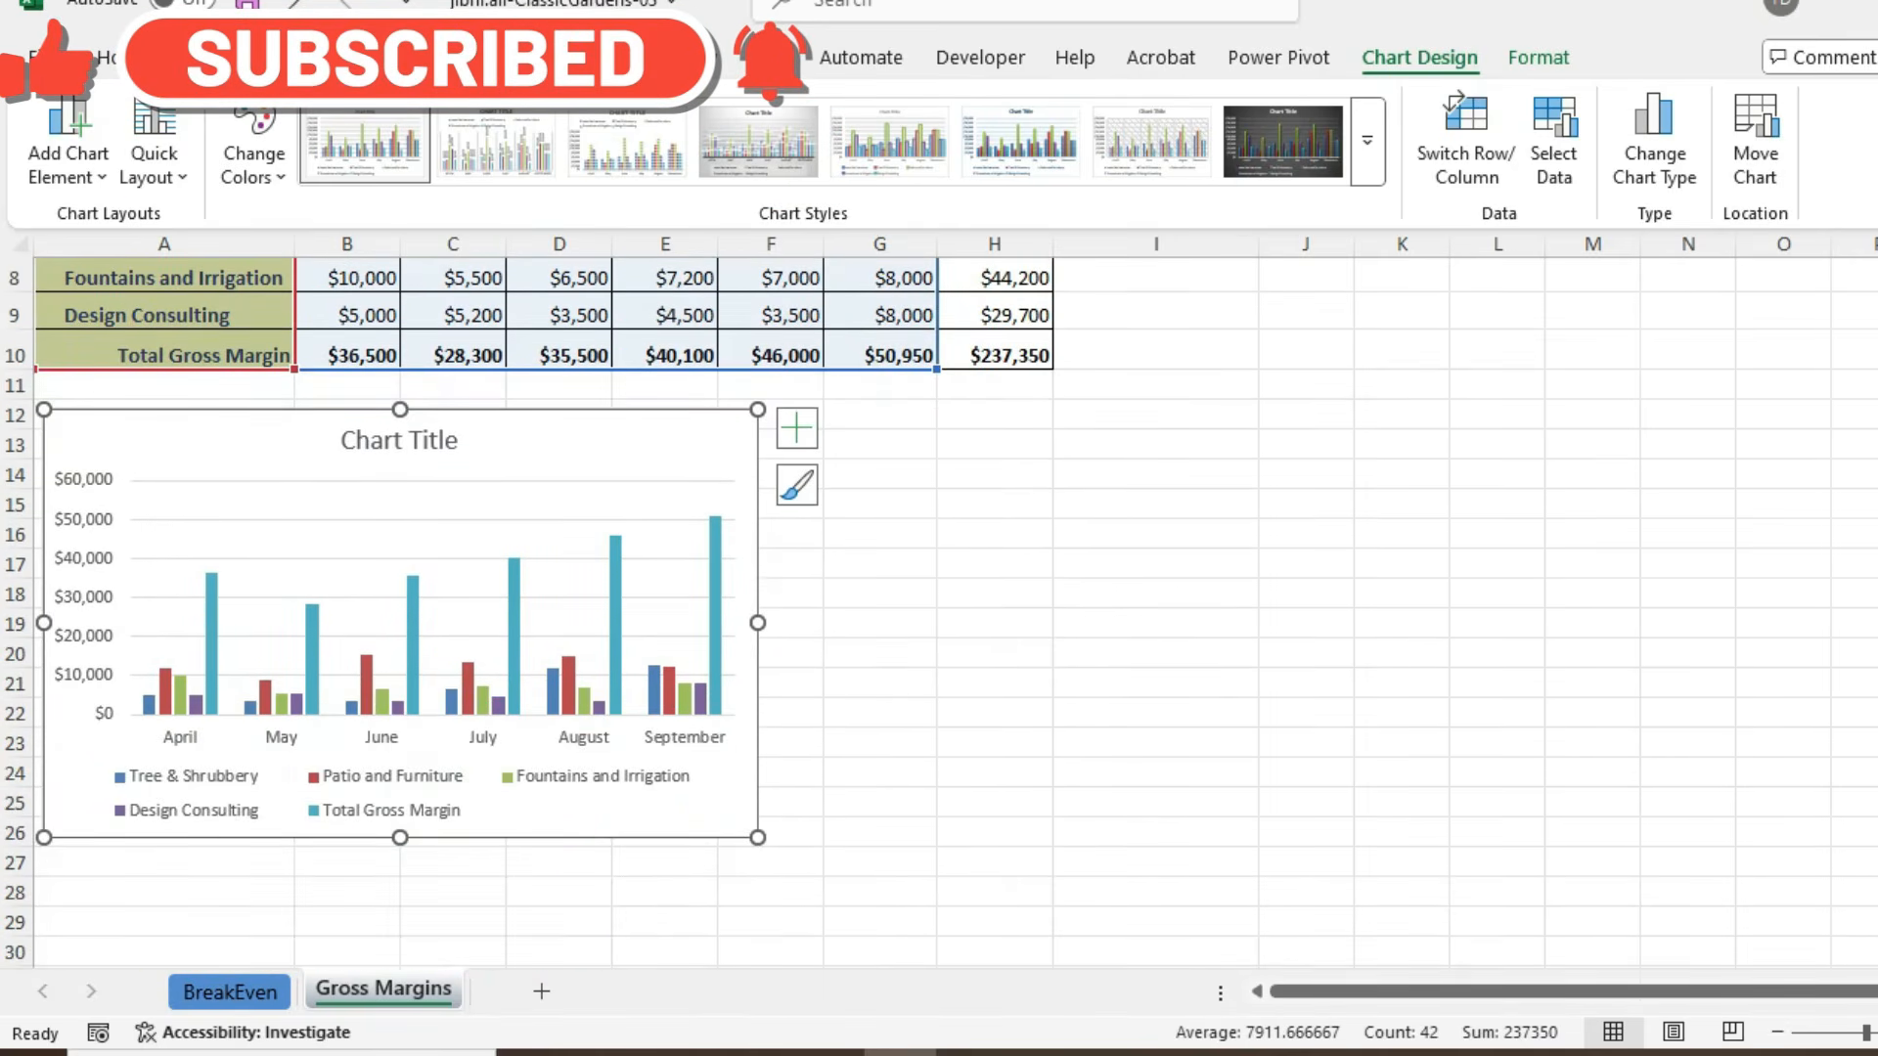
drag(758, 623, 1018, 623)
drag(1018, 843, 1044, 951)
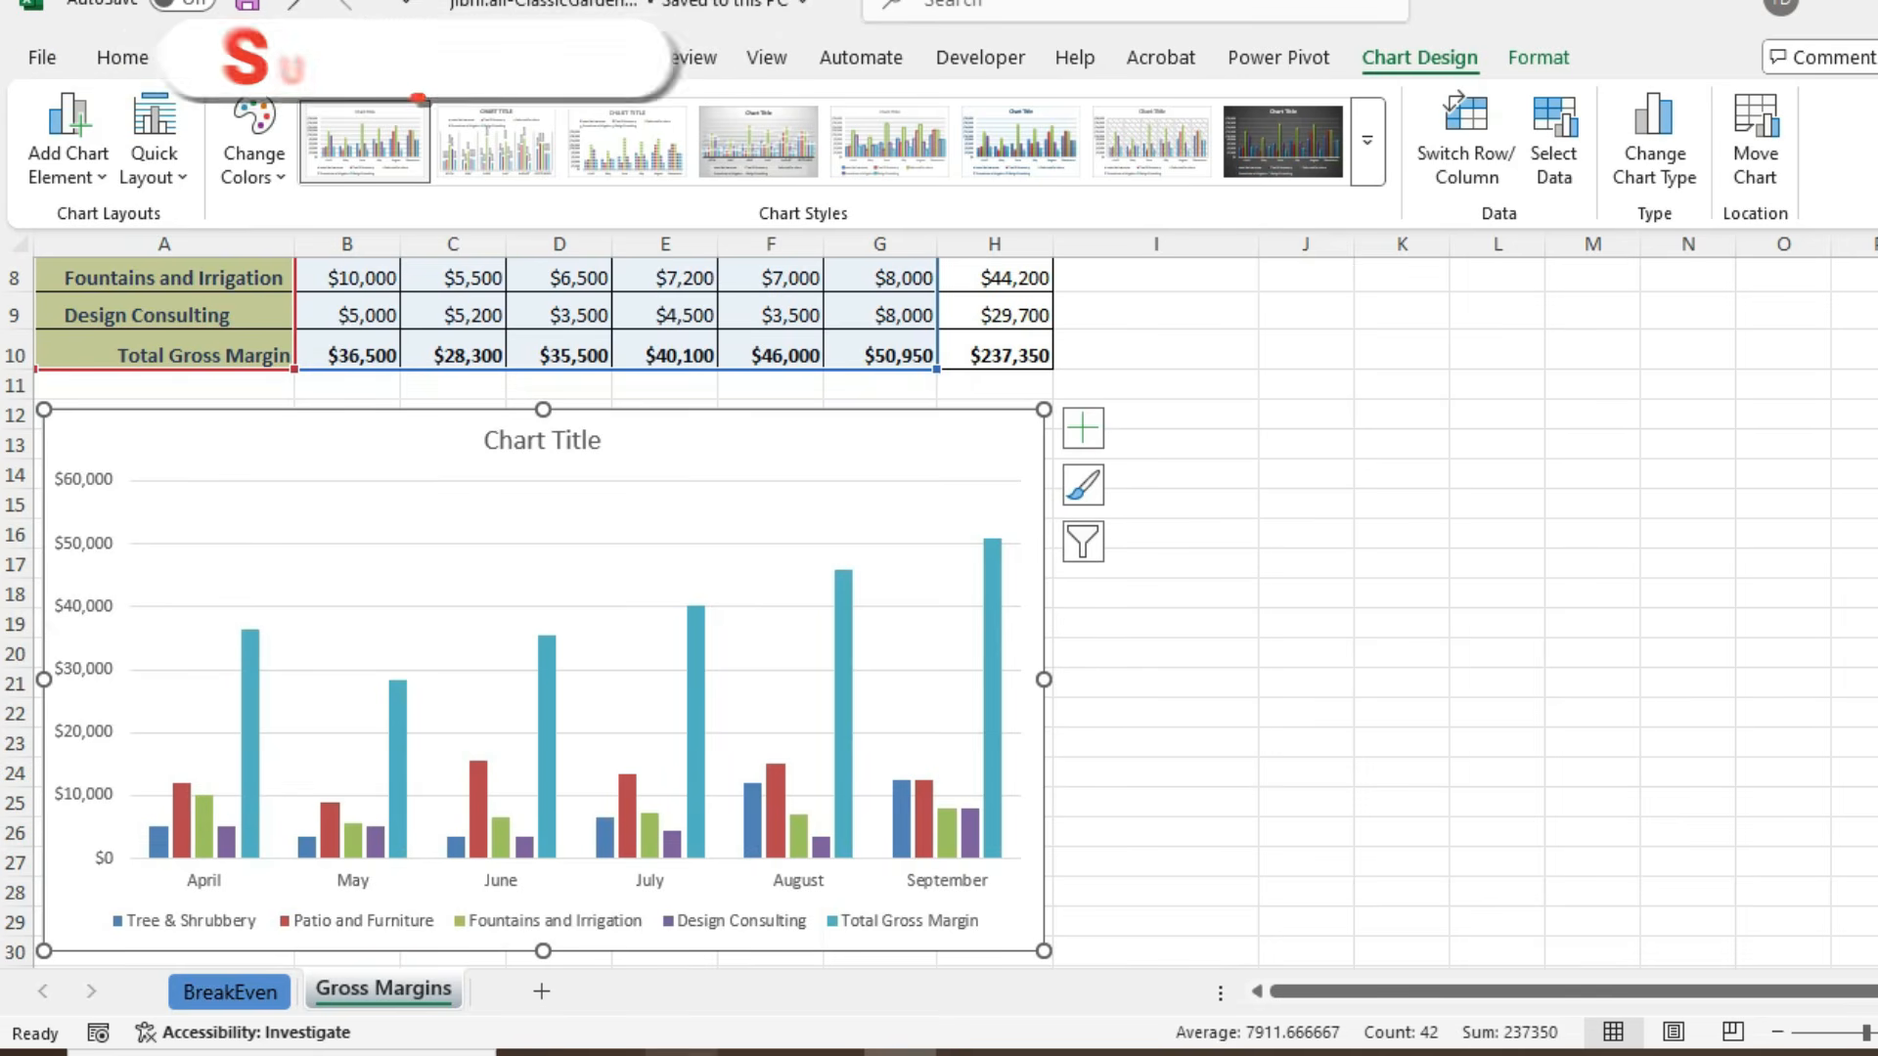
- Copy "CGL Gross Margin in Dollars" from the PDF instructions in the browser and replace the Excel chart title with it as plain text
click(675, 1053)
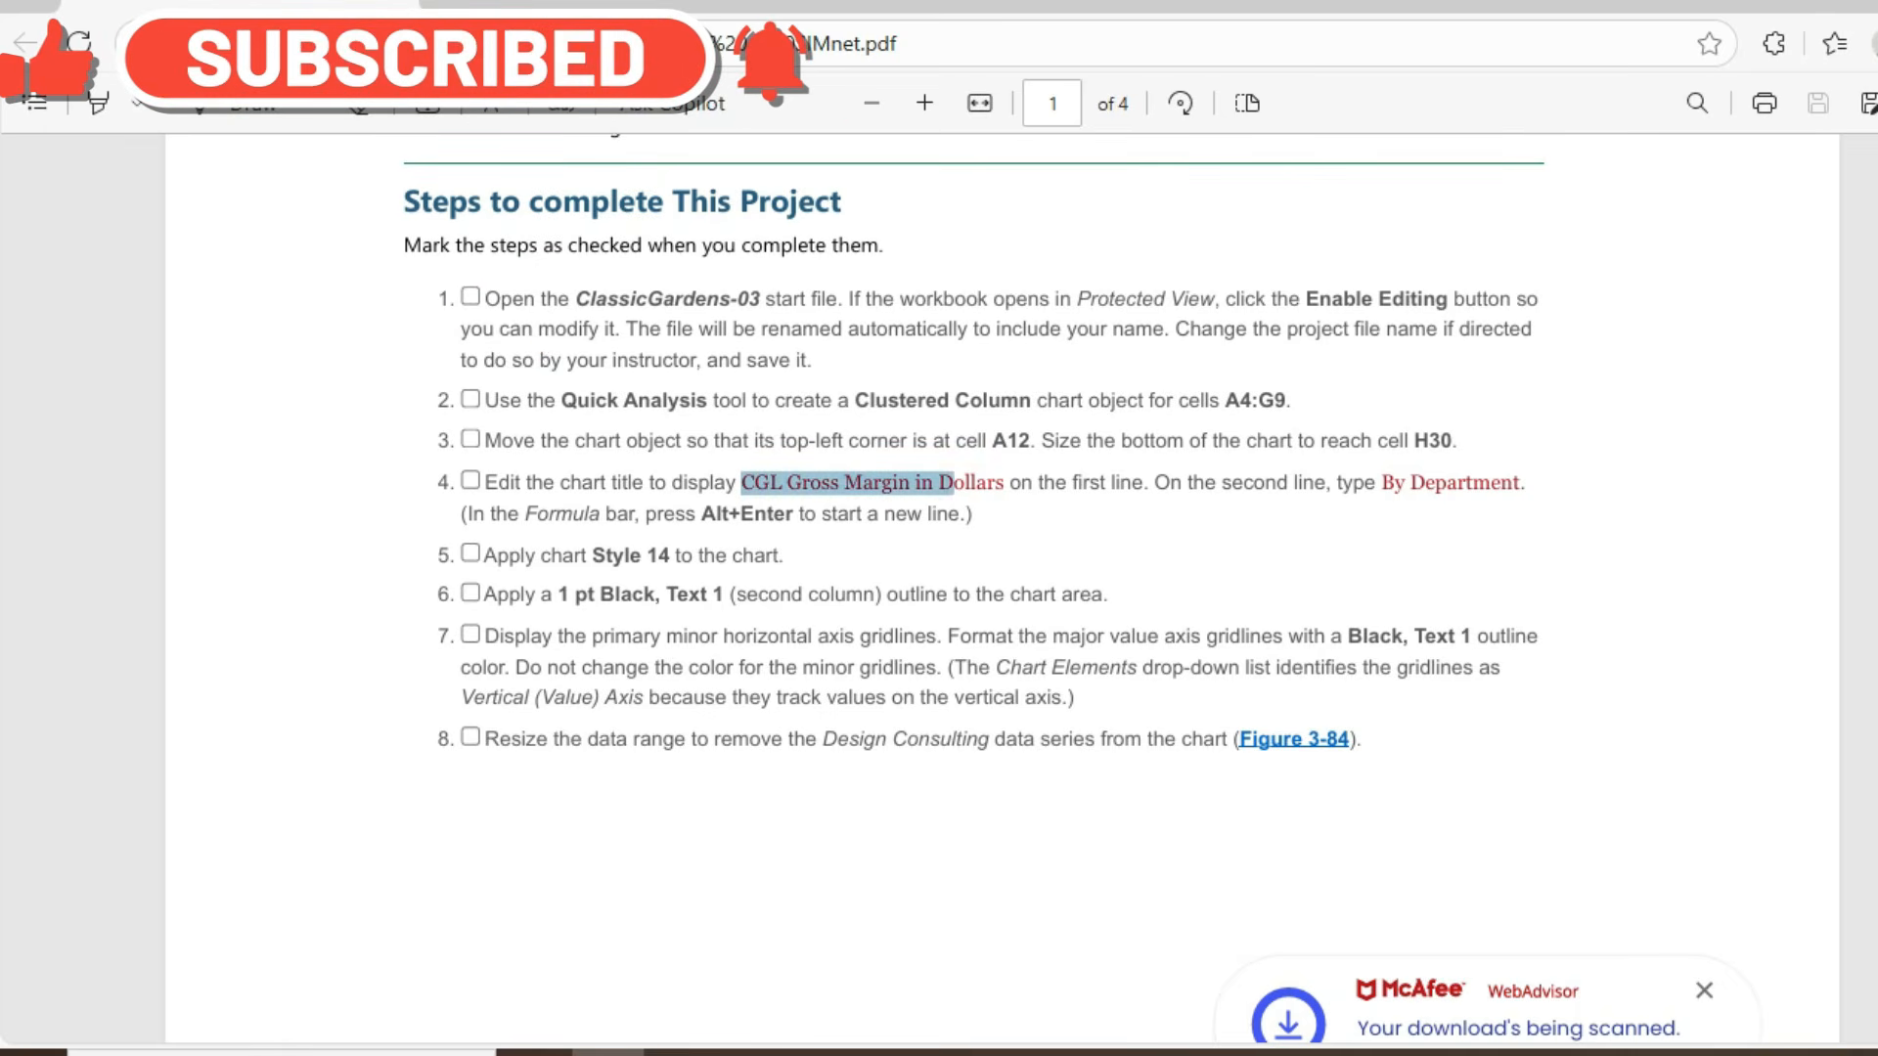
drag(1009, 483, 1004, 483)
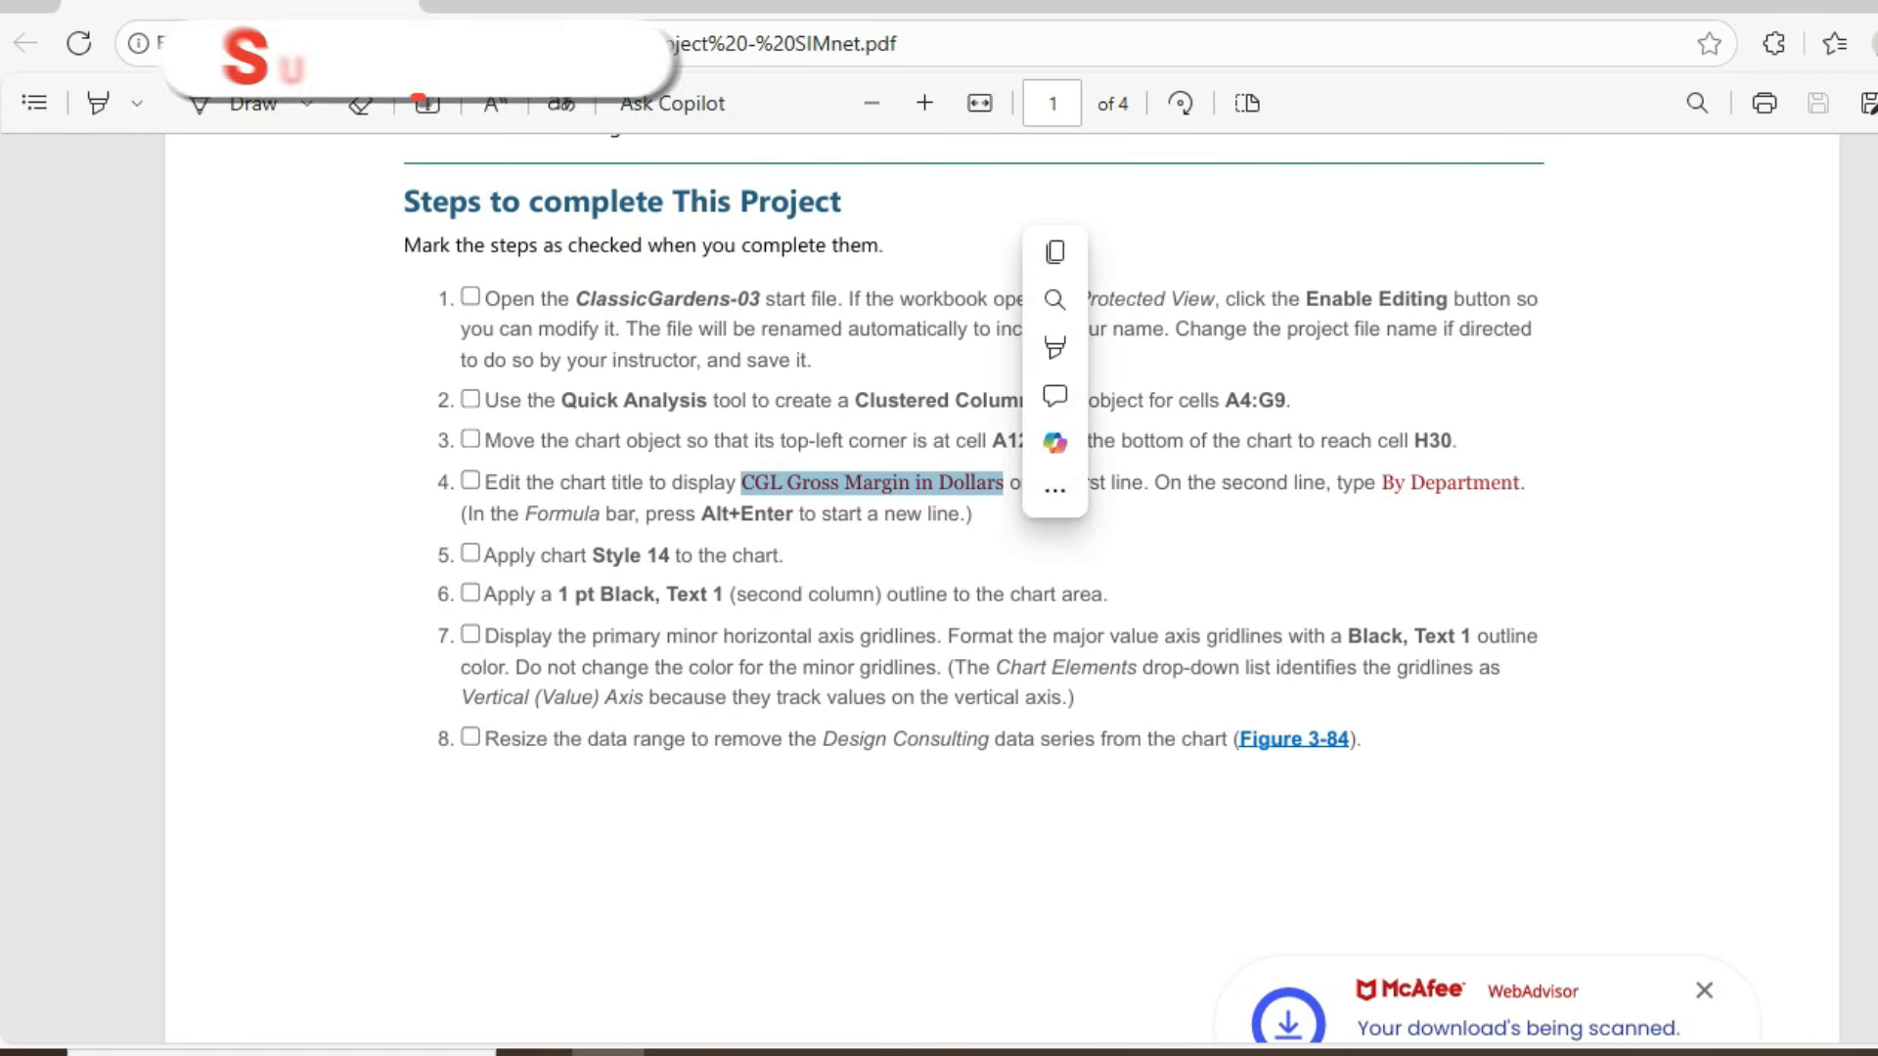
key(ctrl+c)
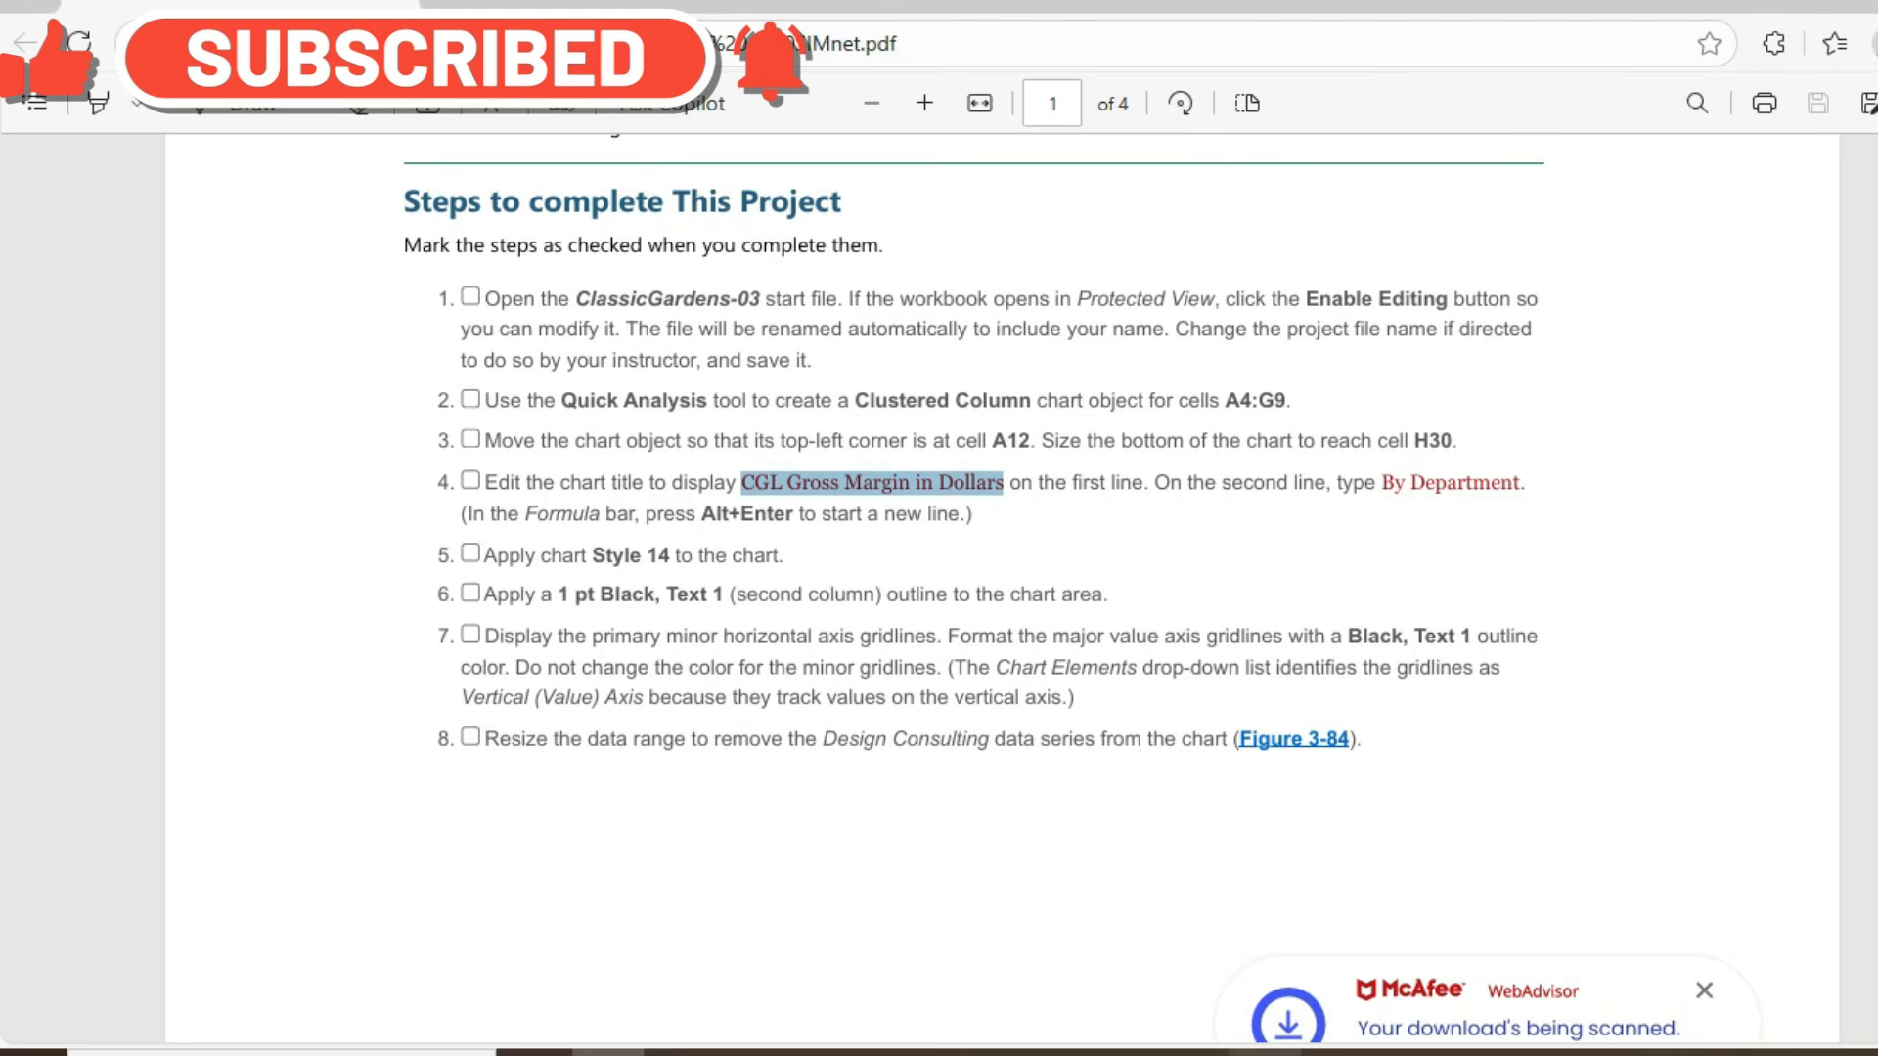
click(901, 1053)
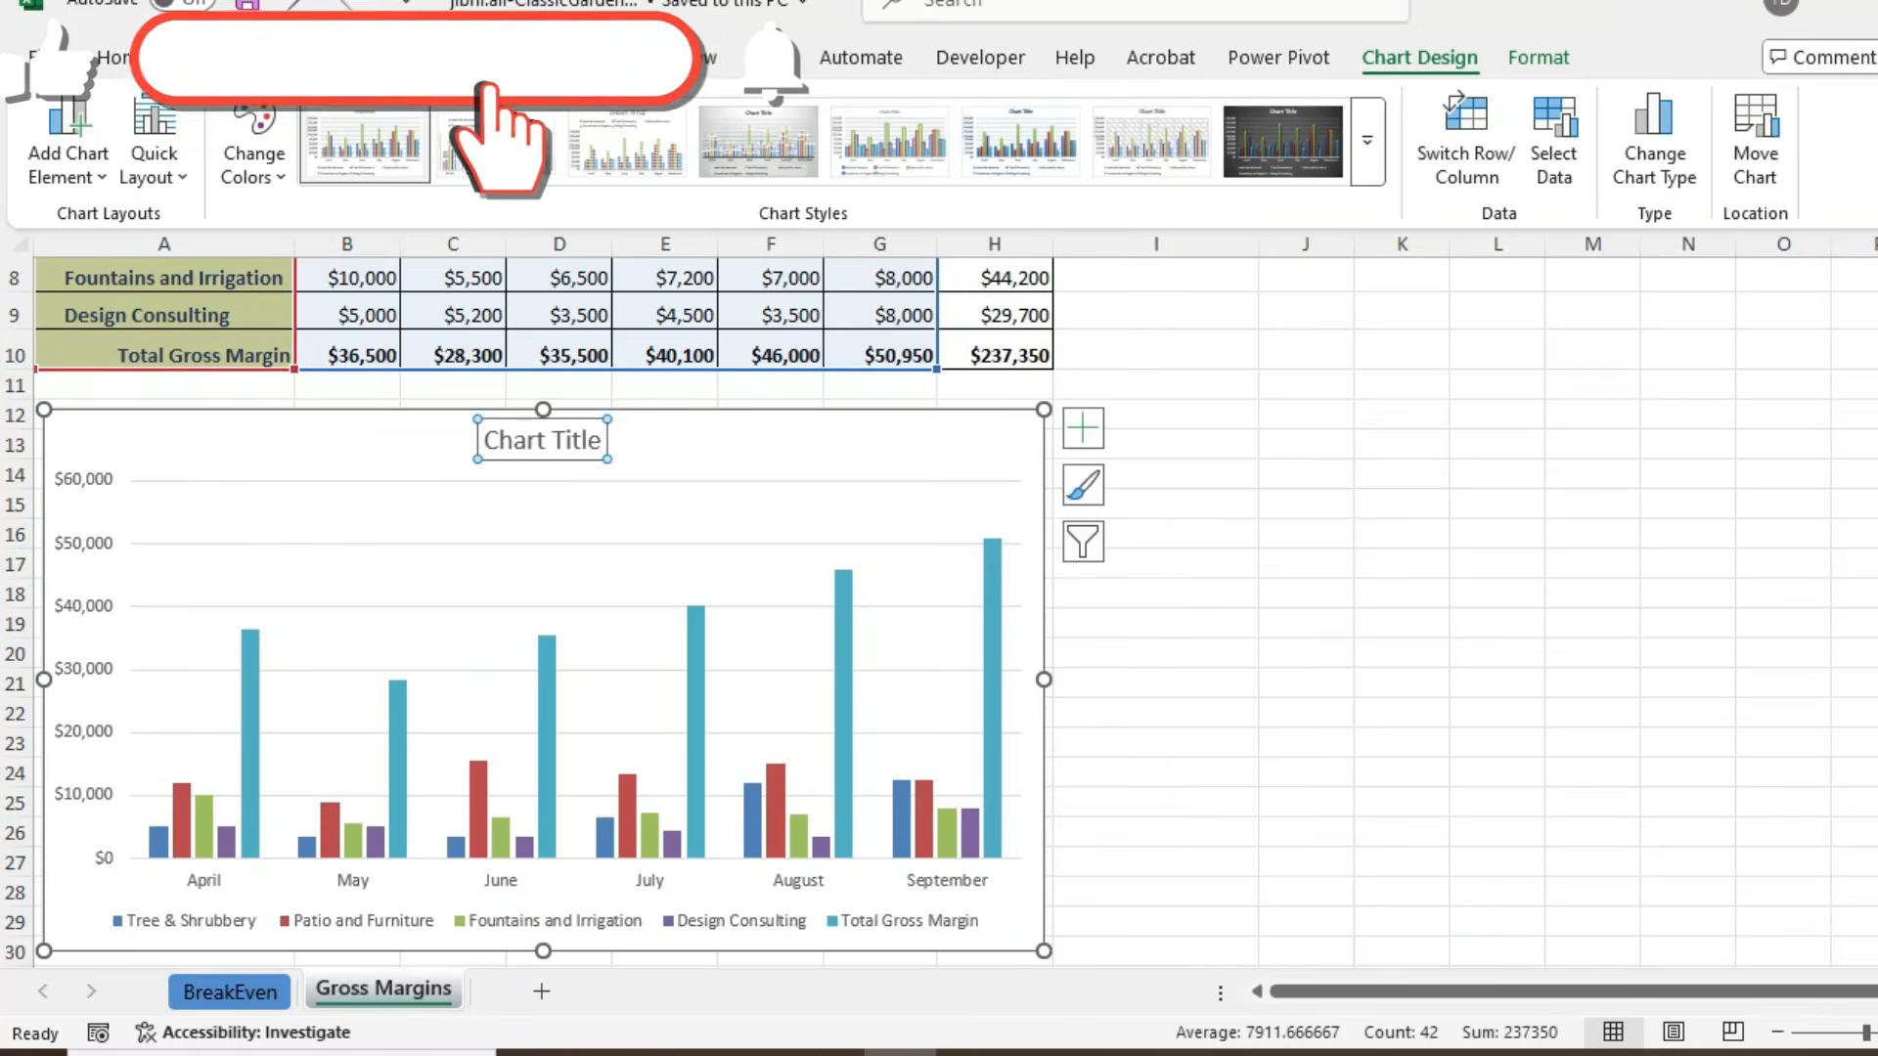
double_click(556, 440)
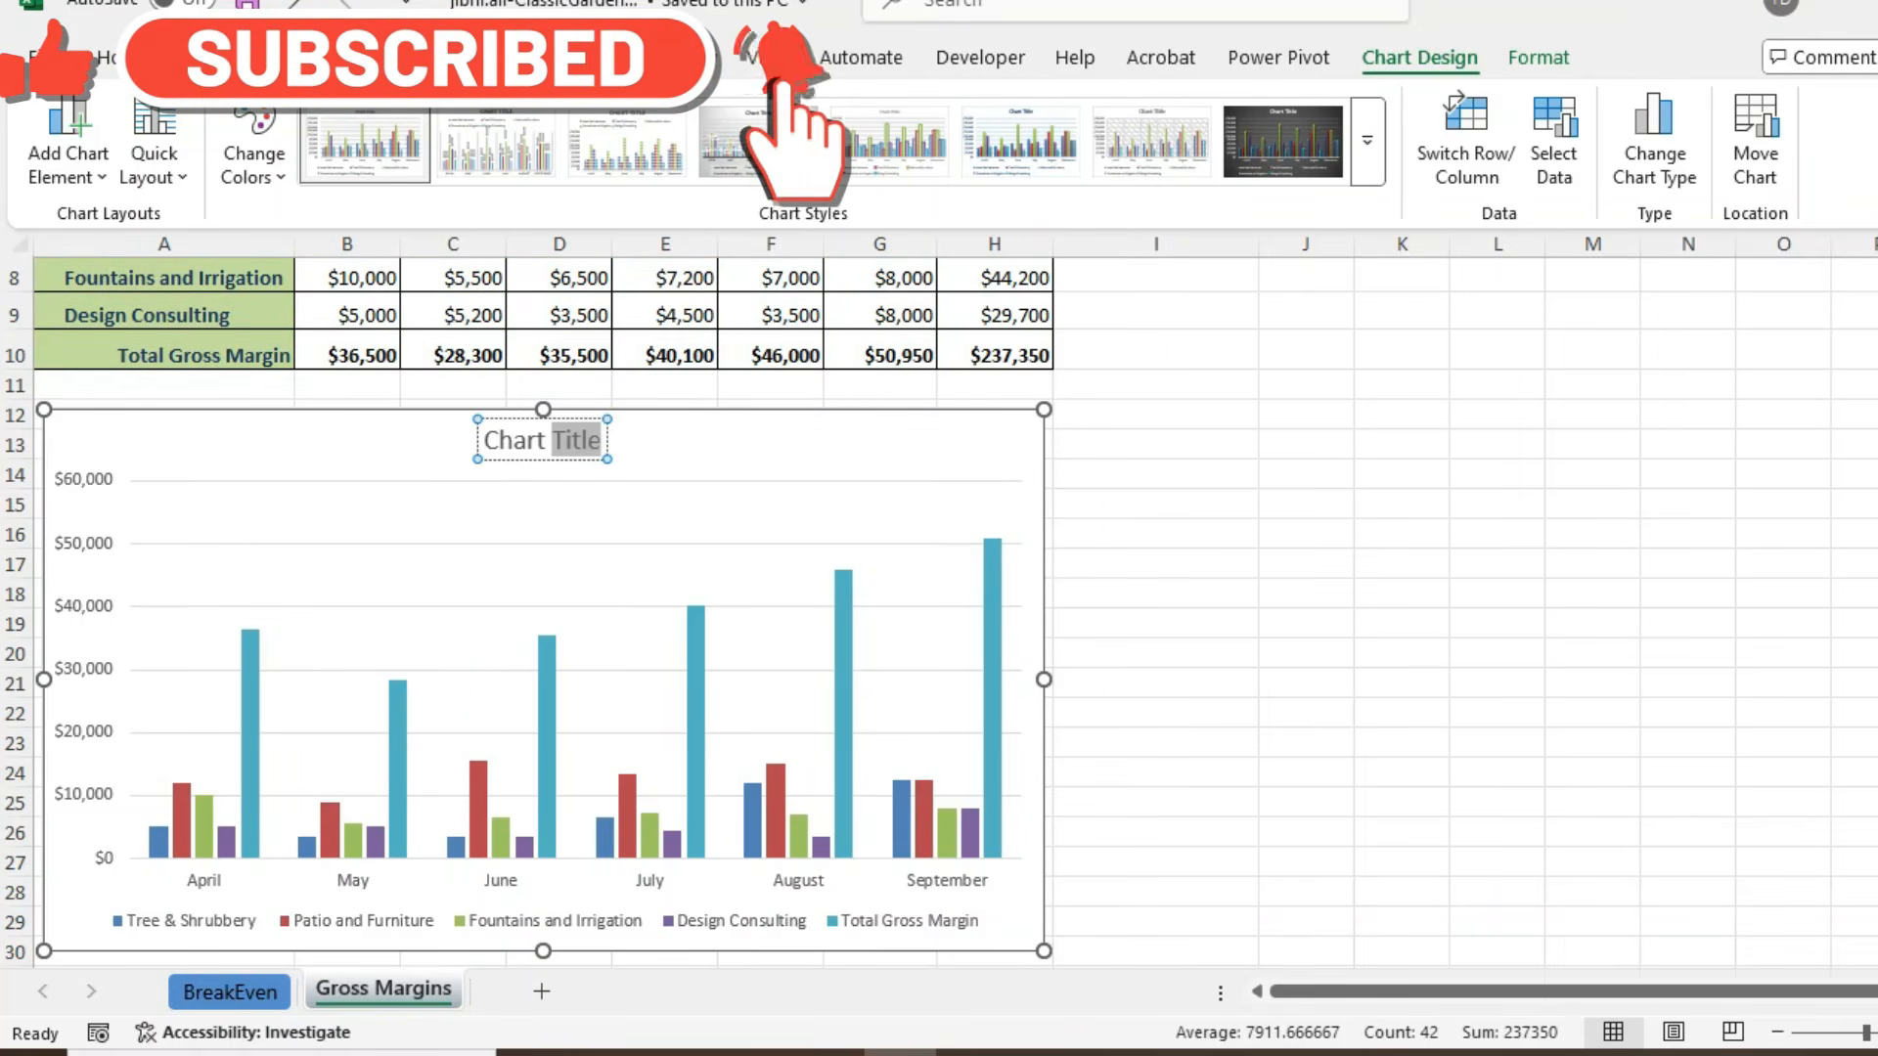
triple_click(558, 440)
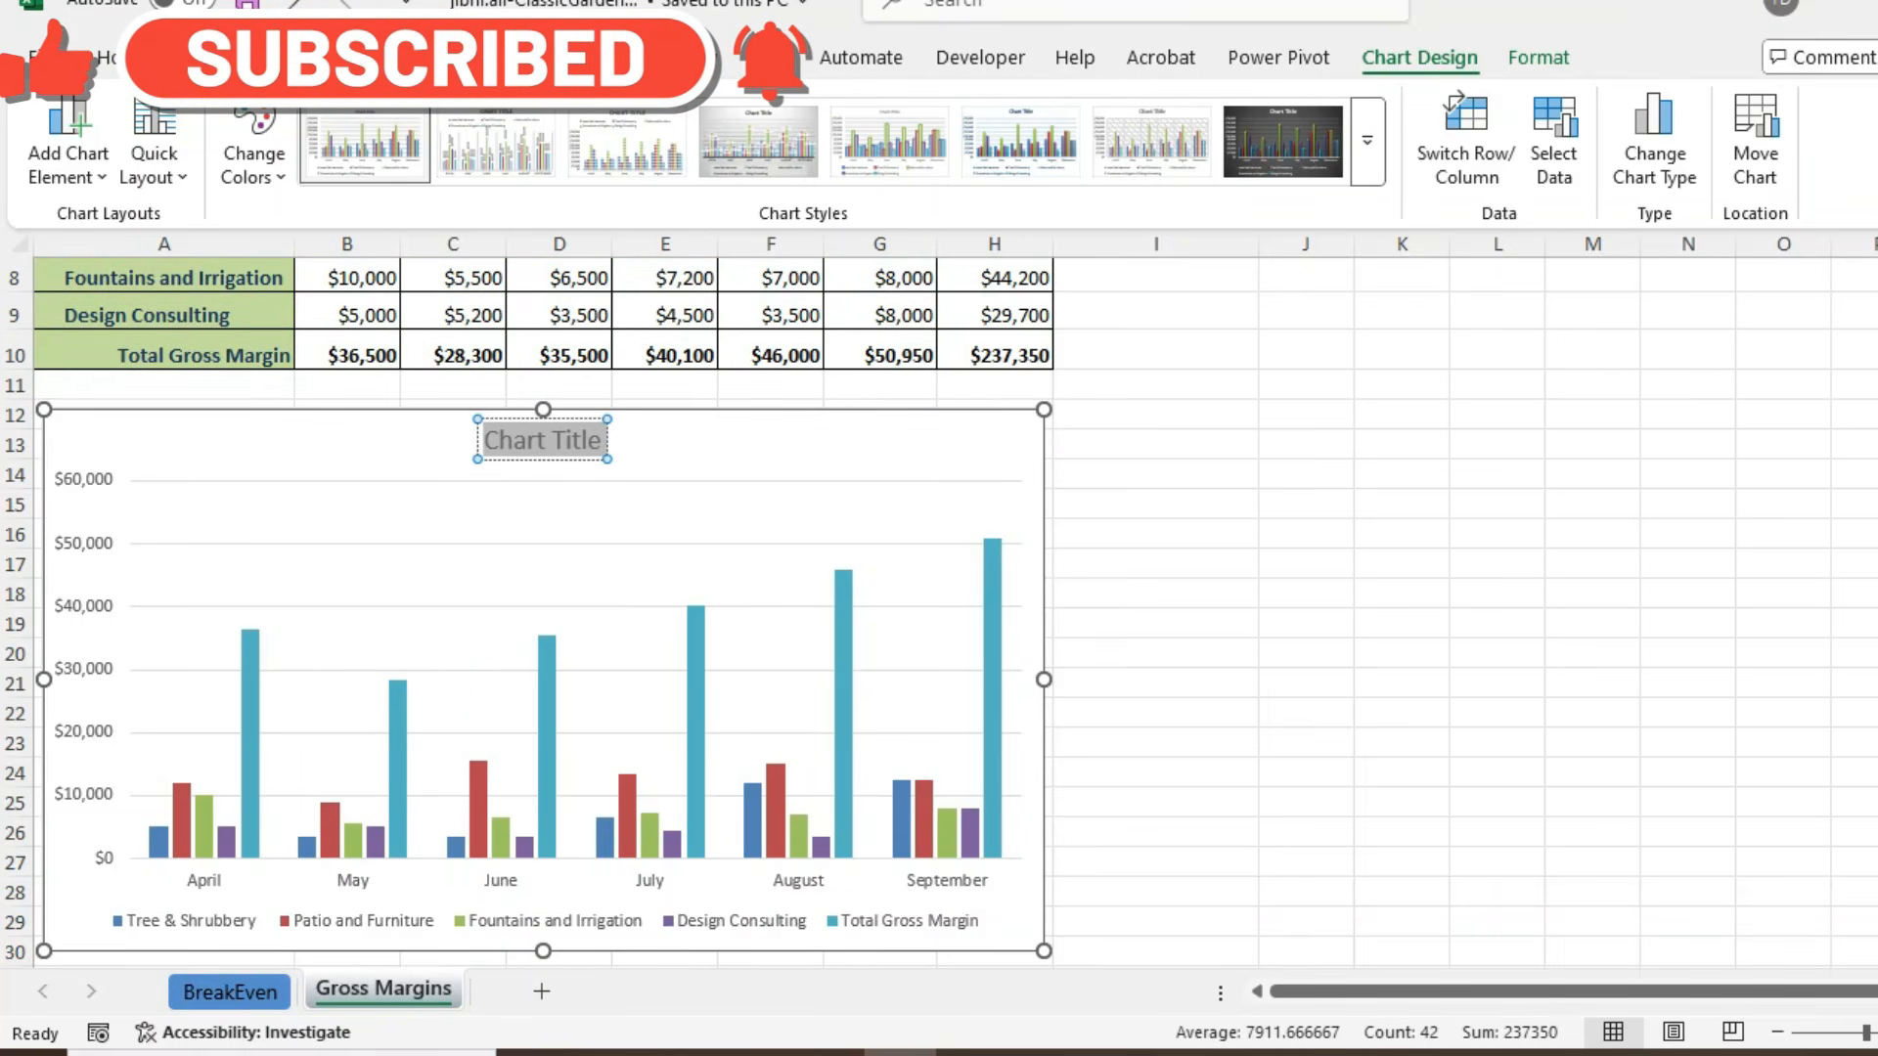
key(ctrl+v)
key(ctrl)
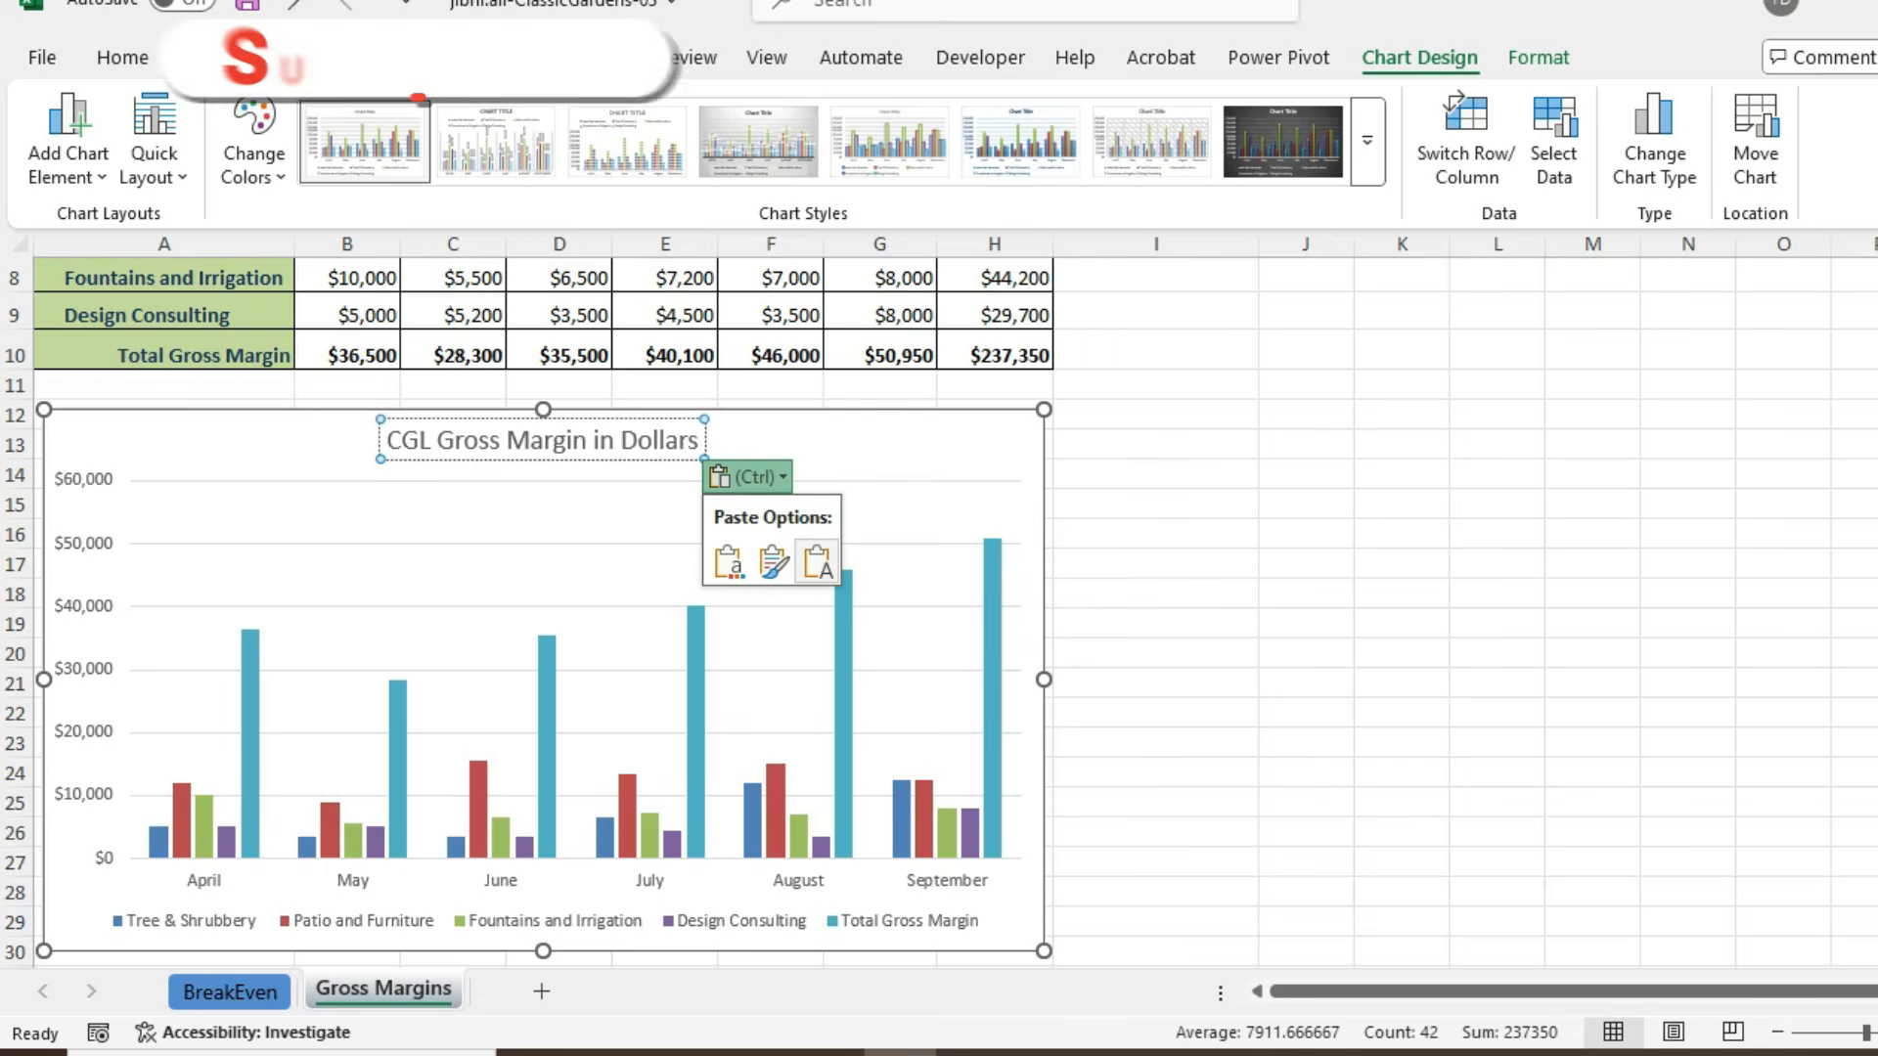
click(818, 564)
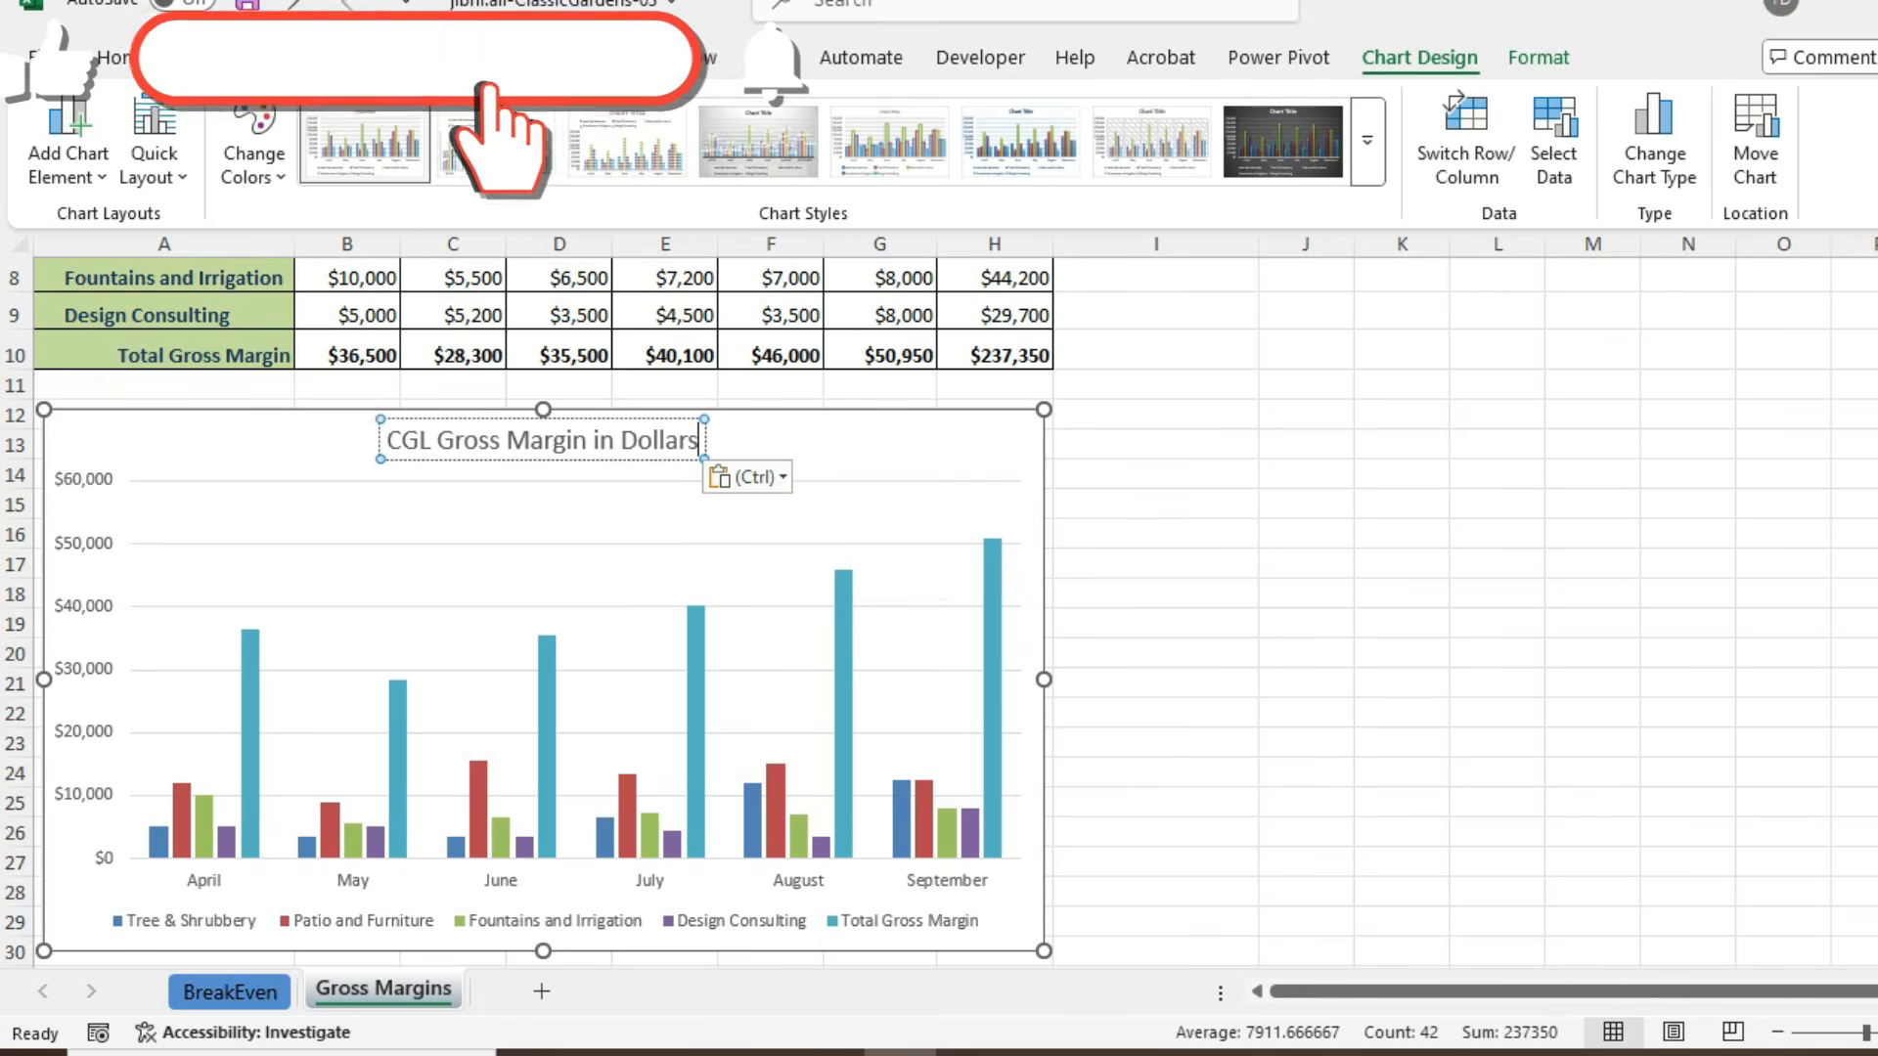
- Add "By Department", copied from the PDF instructions, as the second line of the chart title and save the workbook
key(Return)
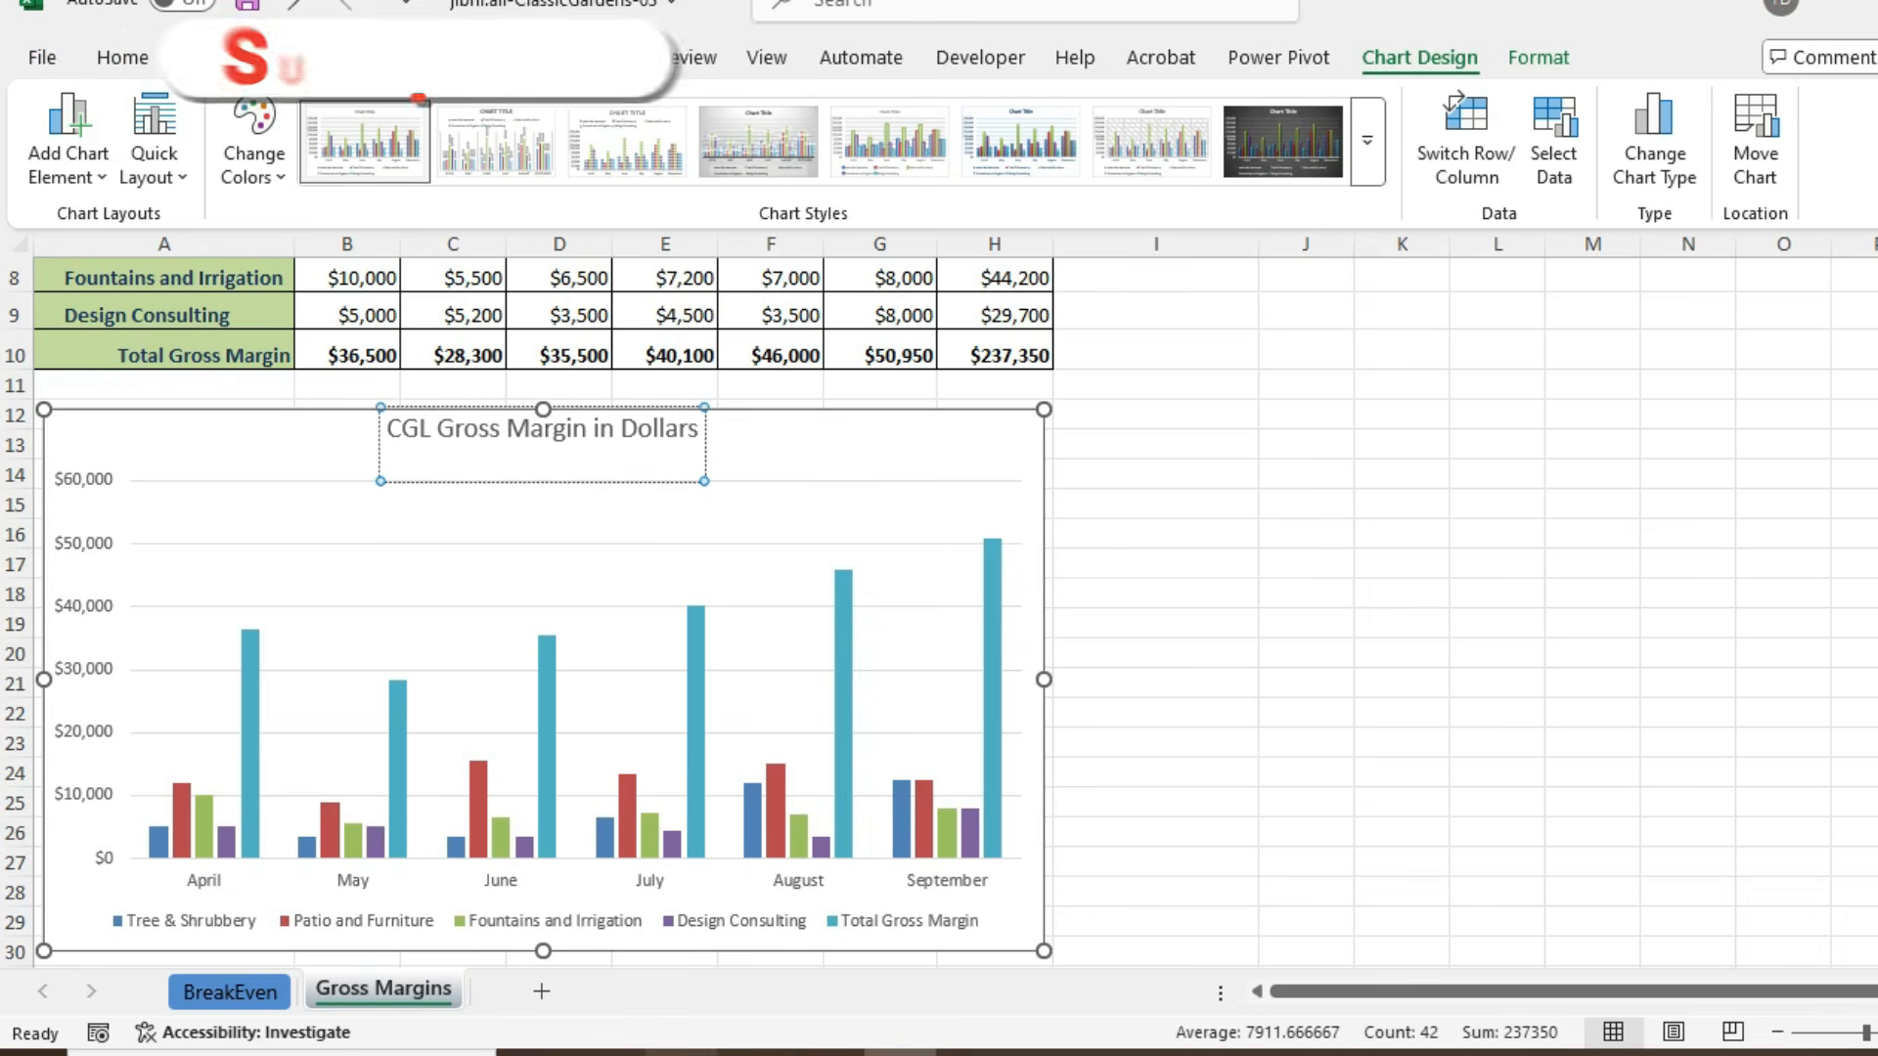
key(alt+Tab)
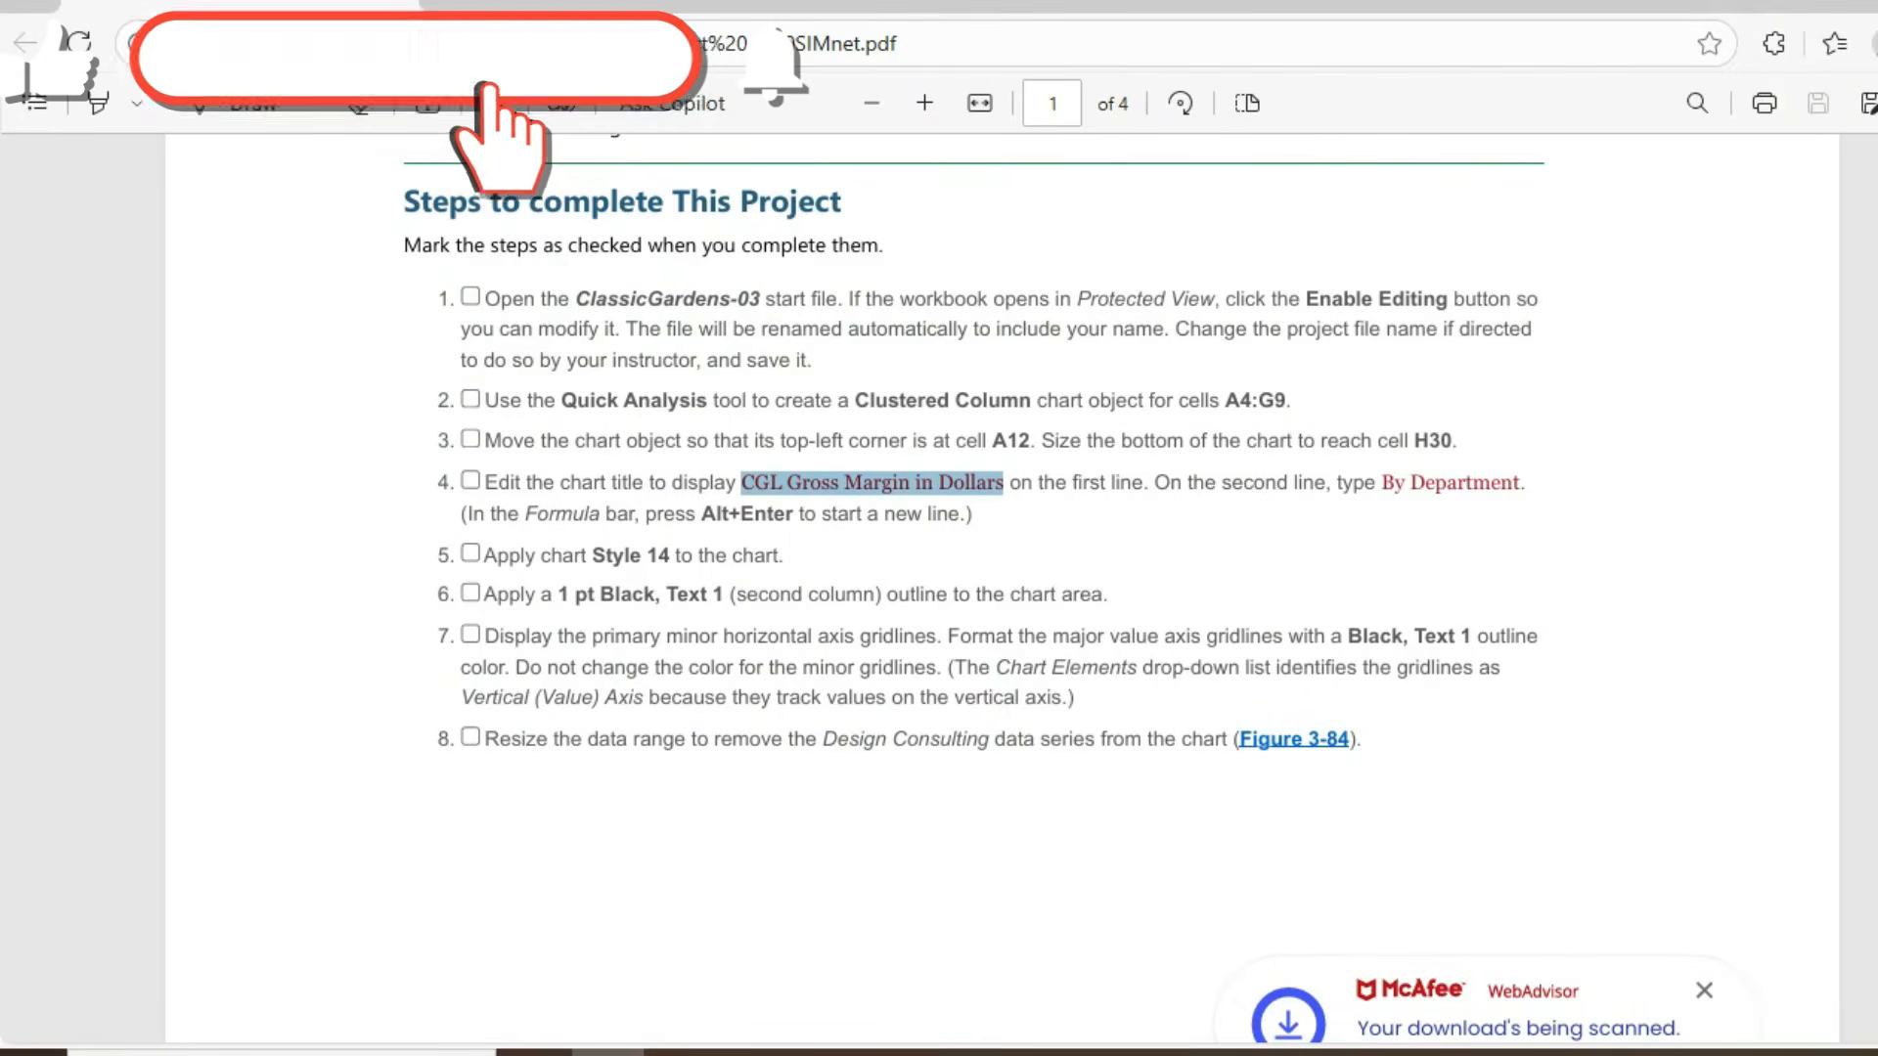
drag(1380, 482, 1519, 483)
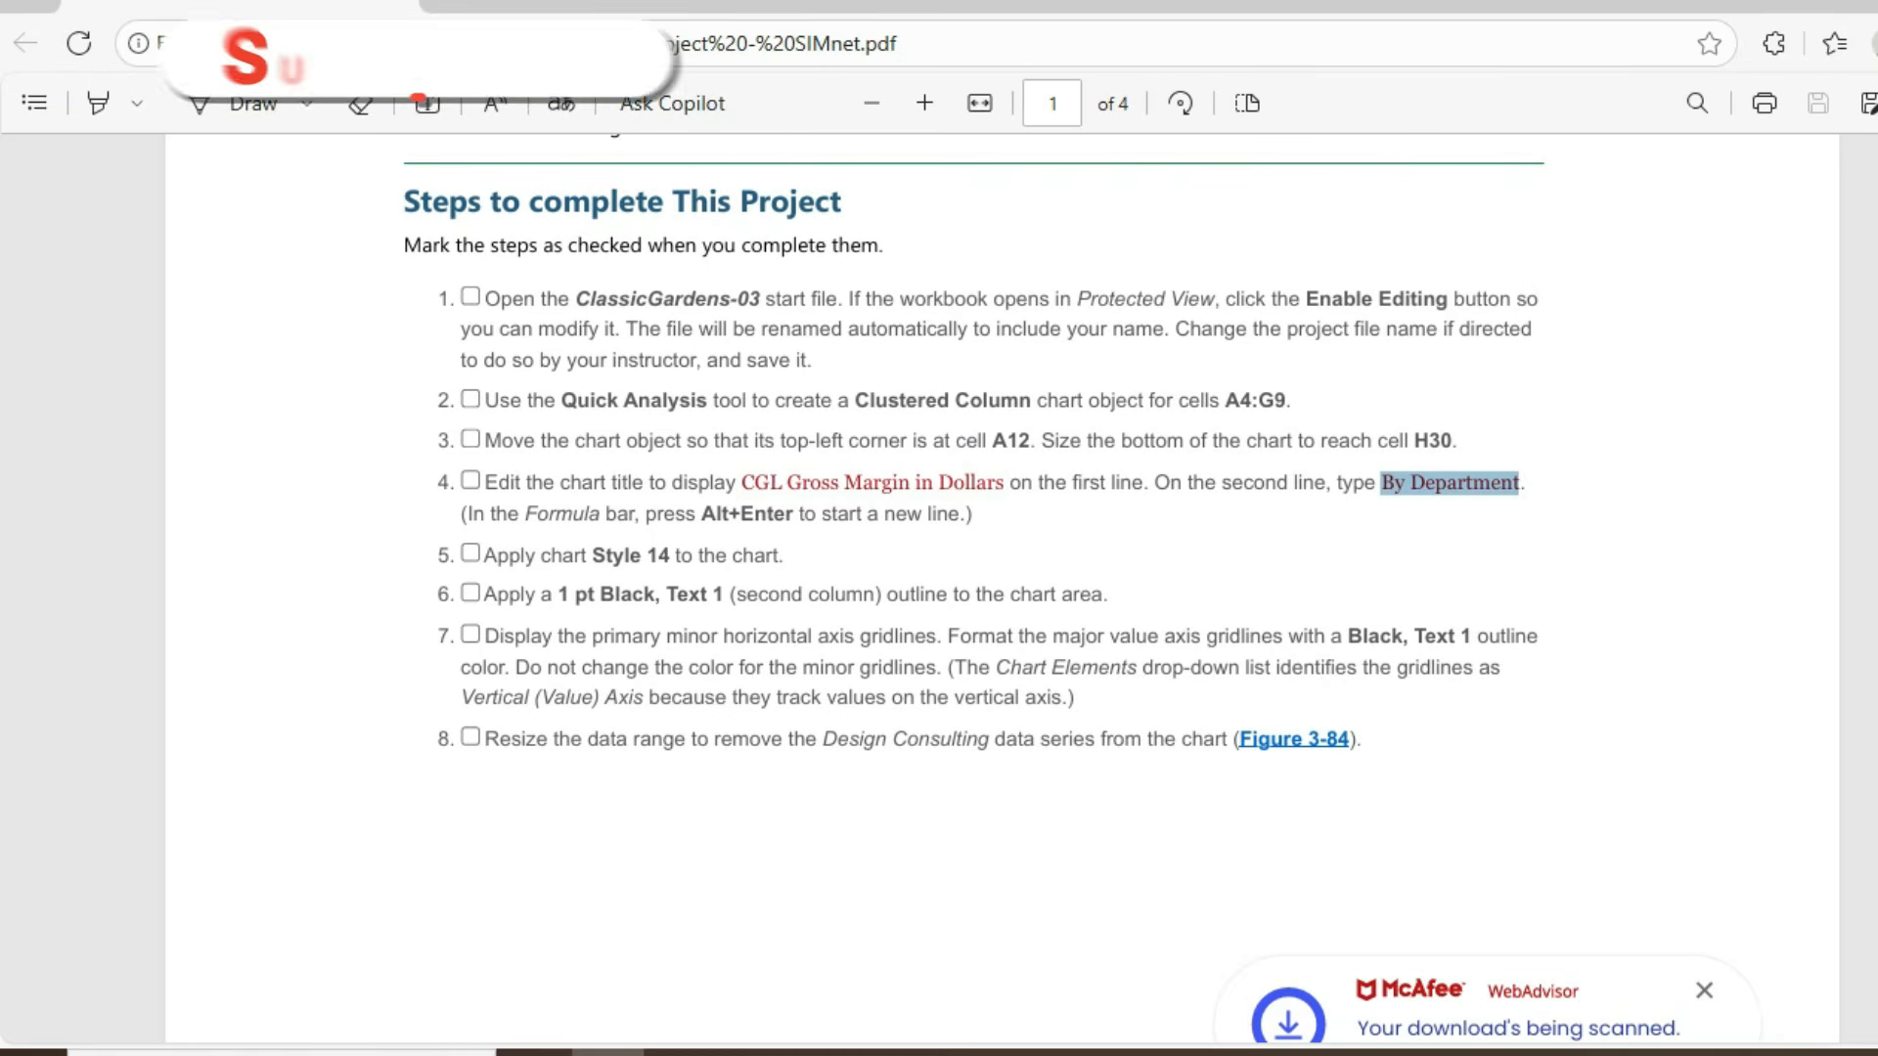
click(1522, 483)
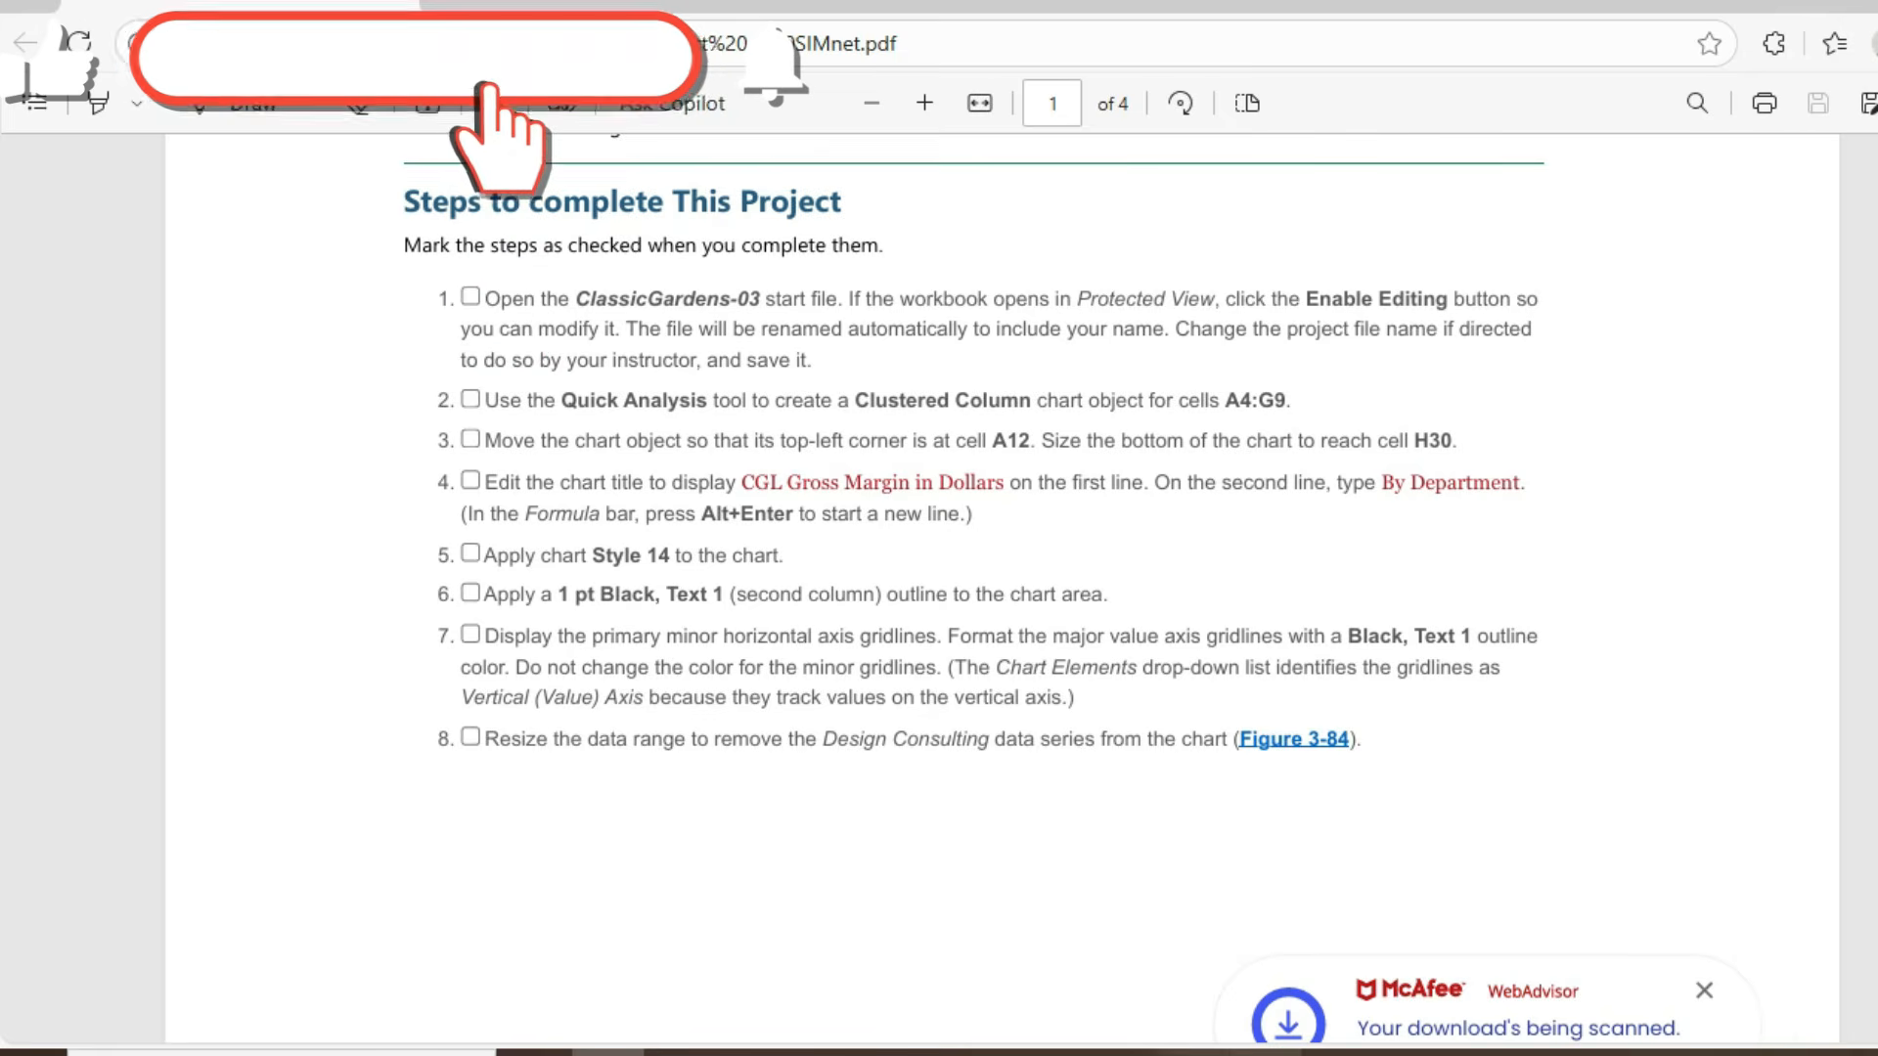
click(900, 1053)
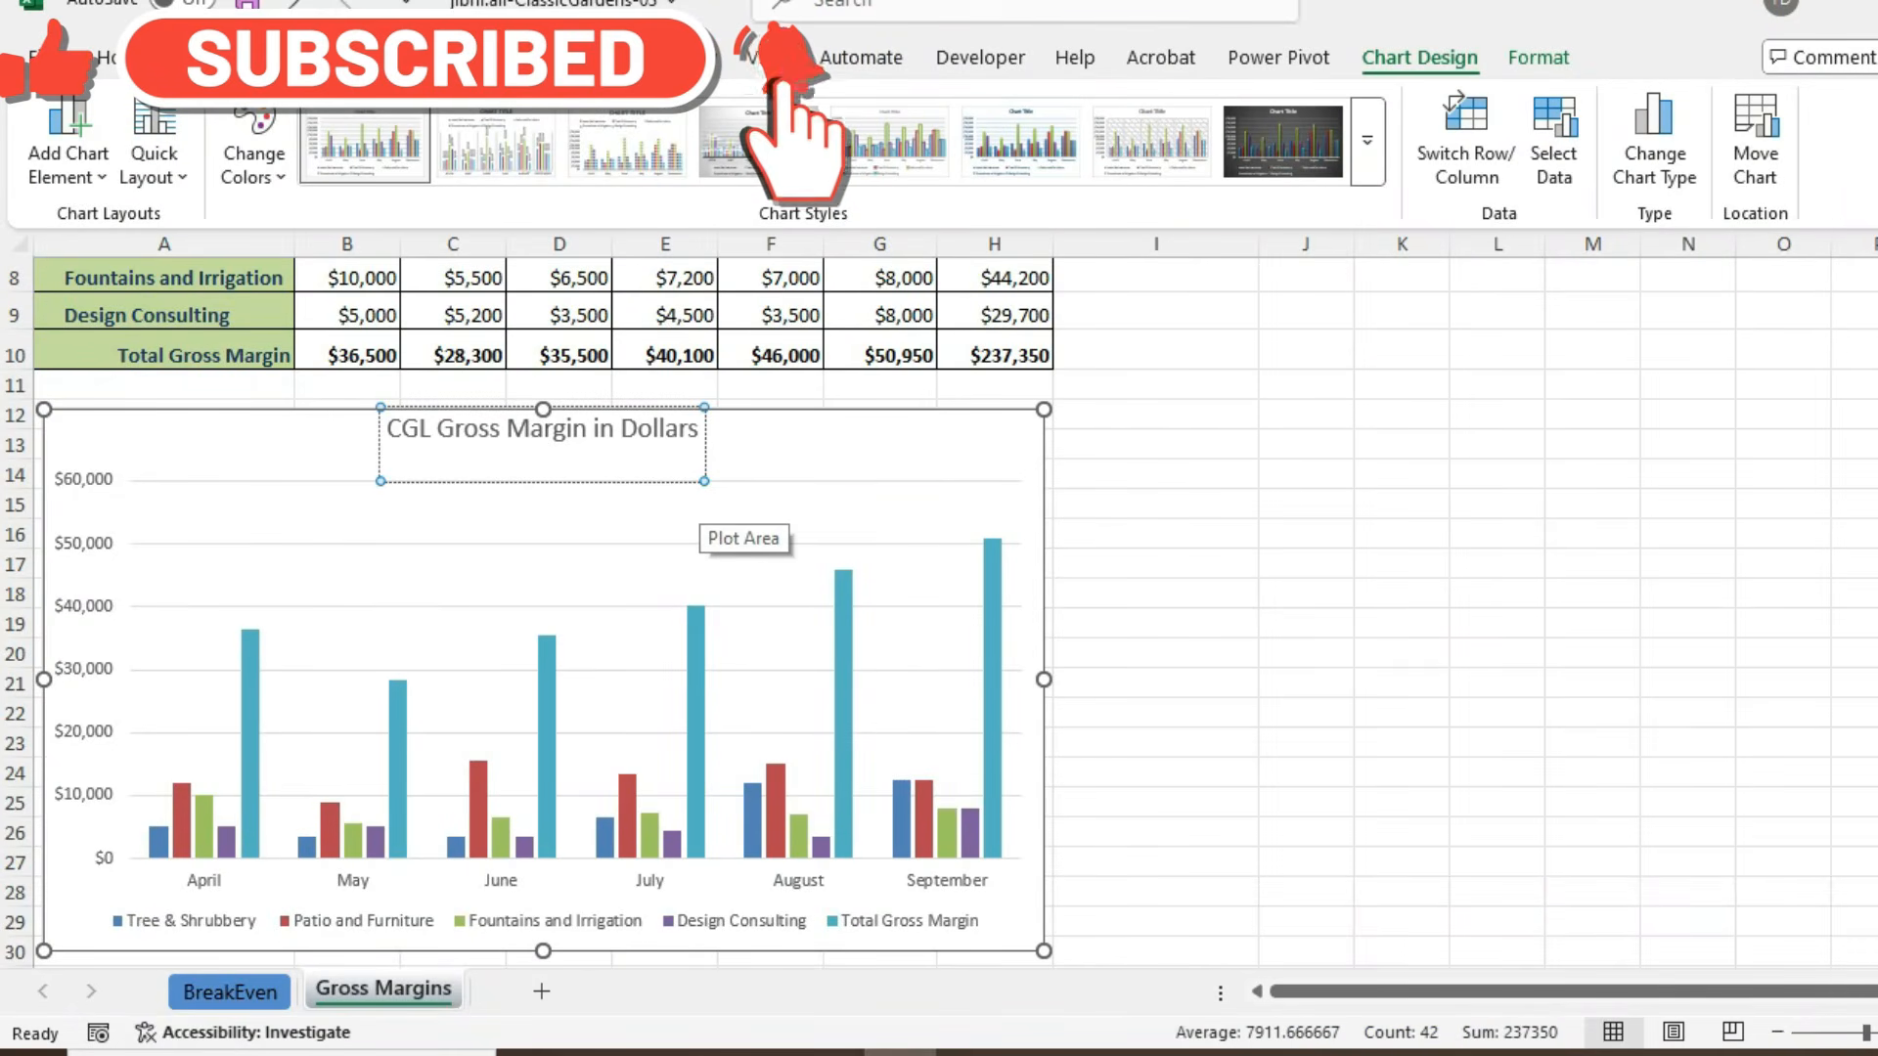
key(ctrl+v)
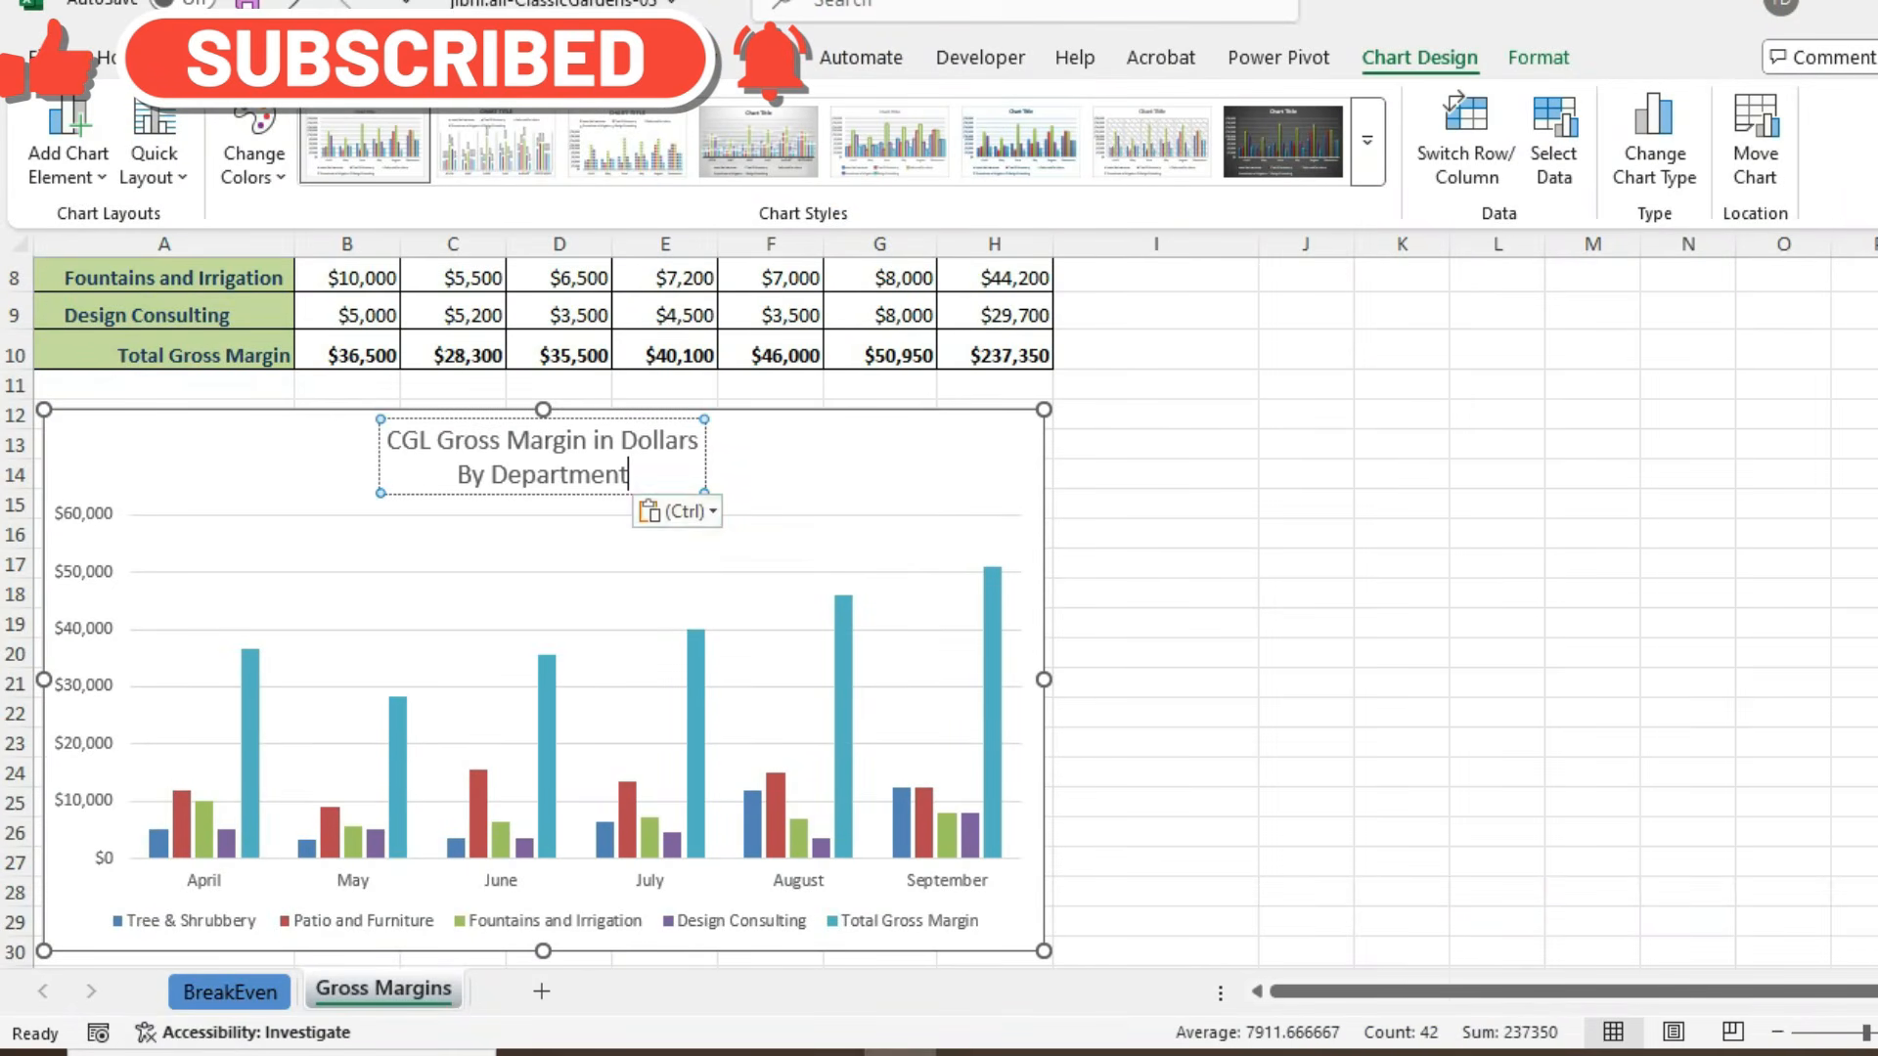
key(ctrl)
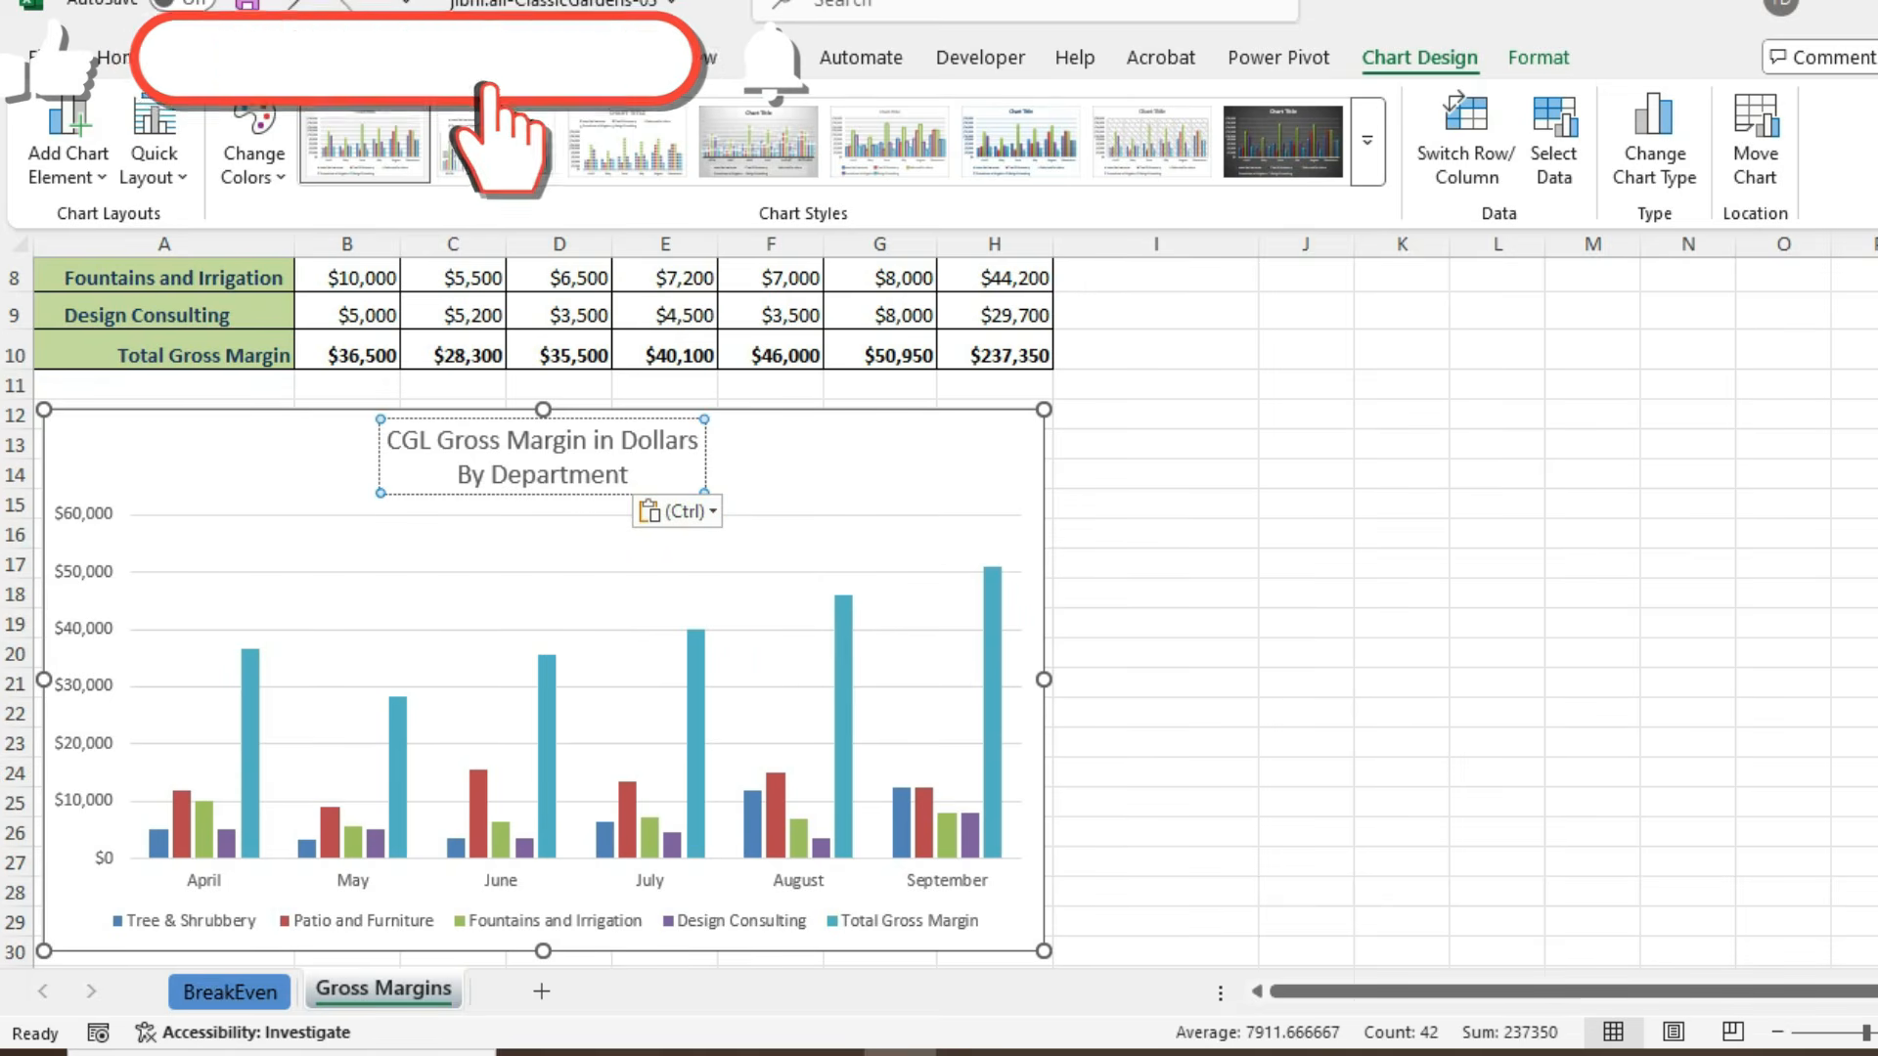
mouse_move(607, 1052)
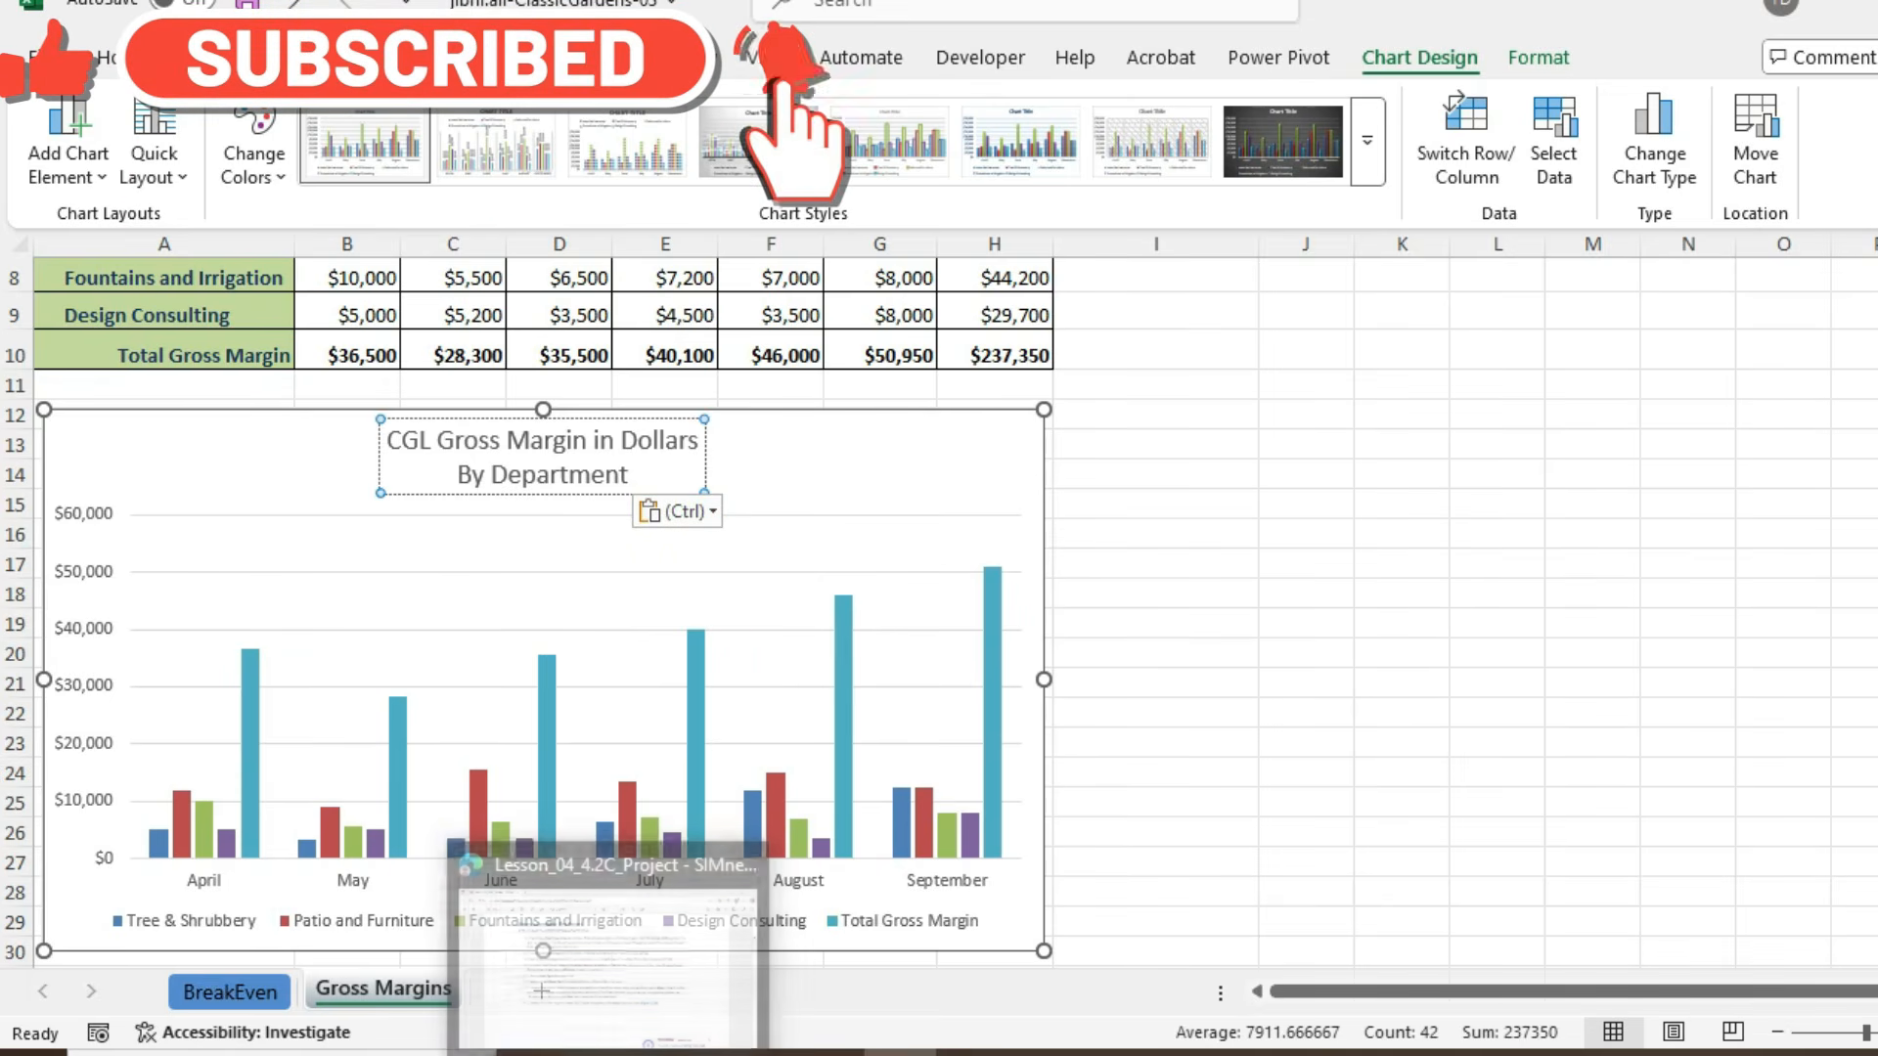
click(1306, 474)
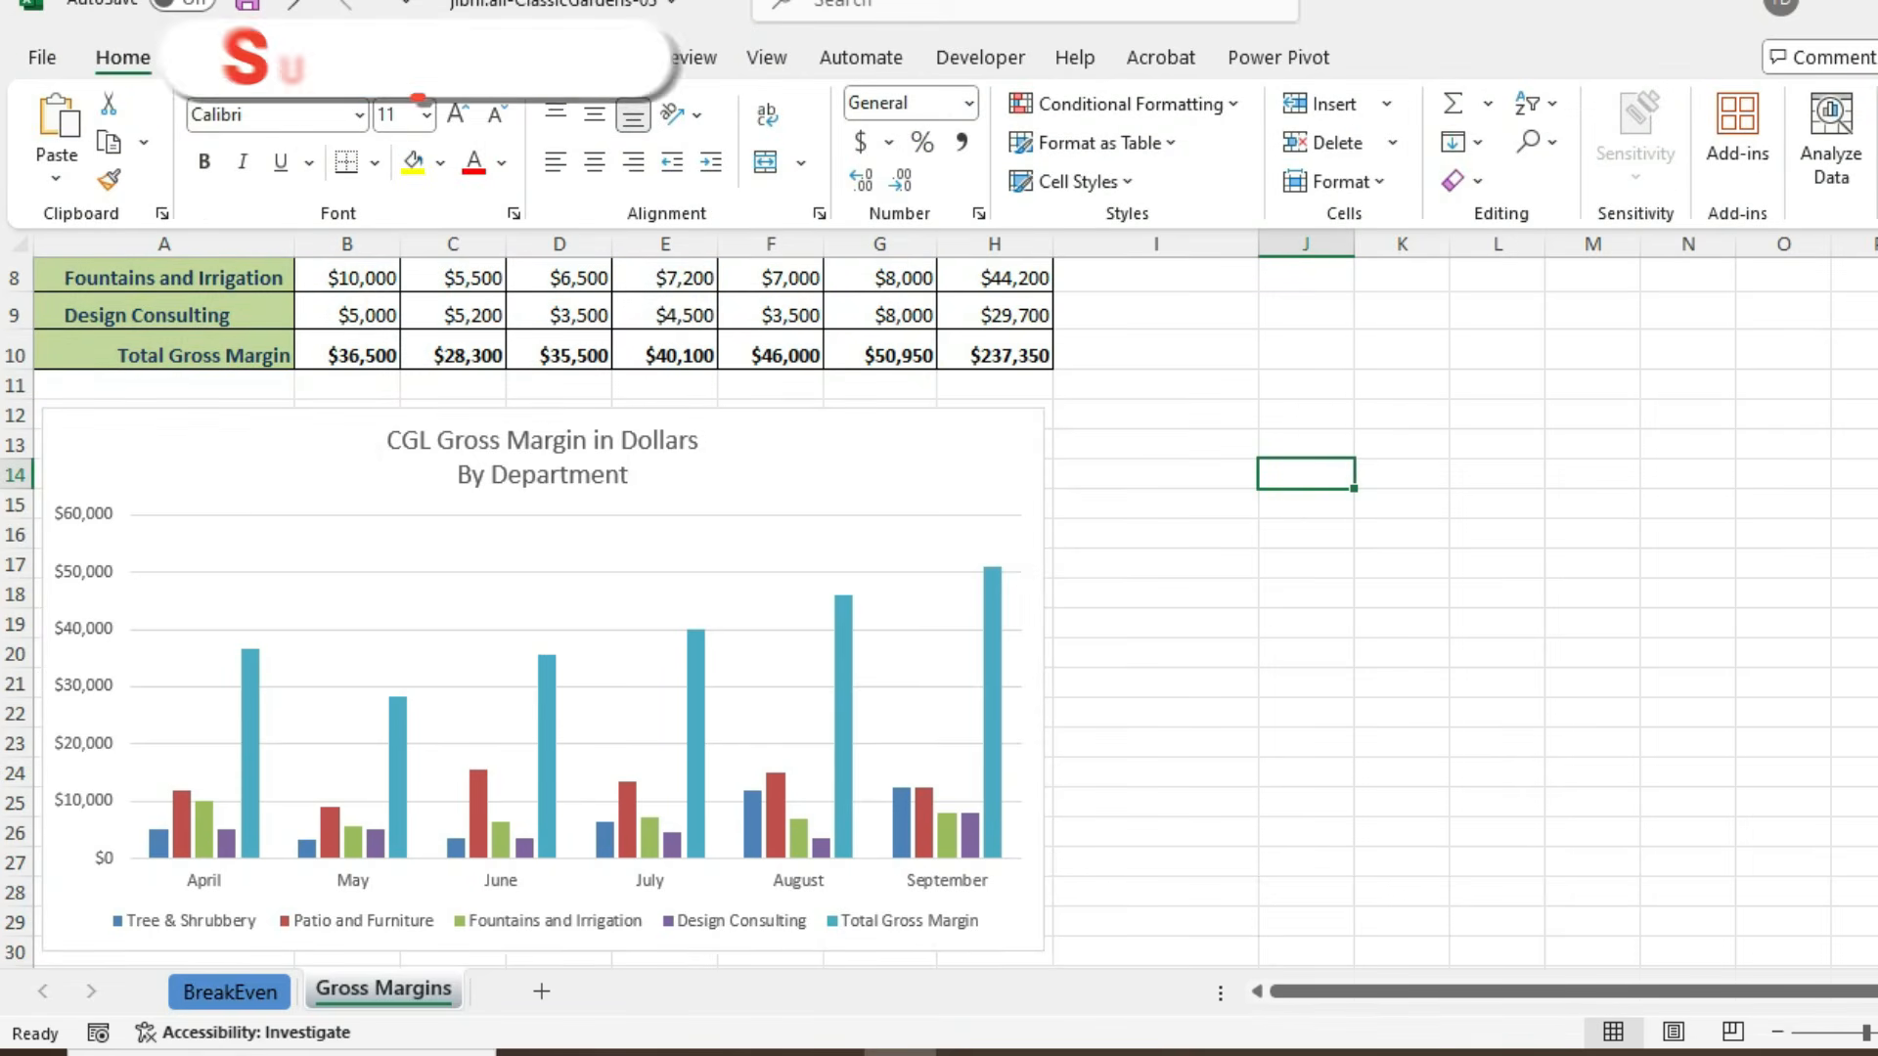
click(832, 456)
key(ctrl+s)
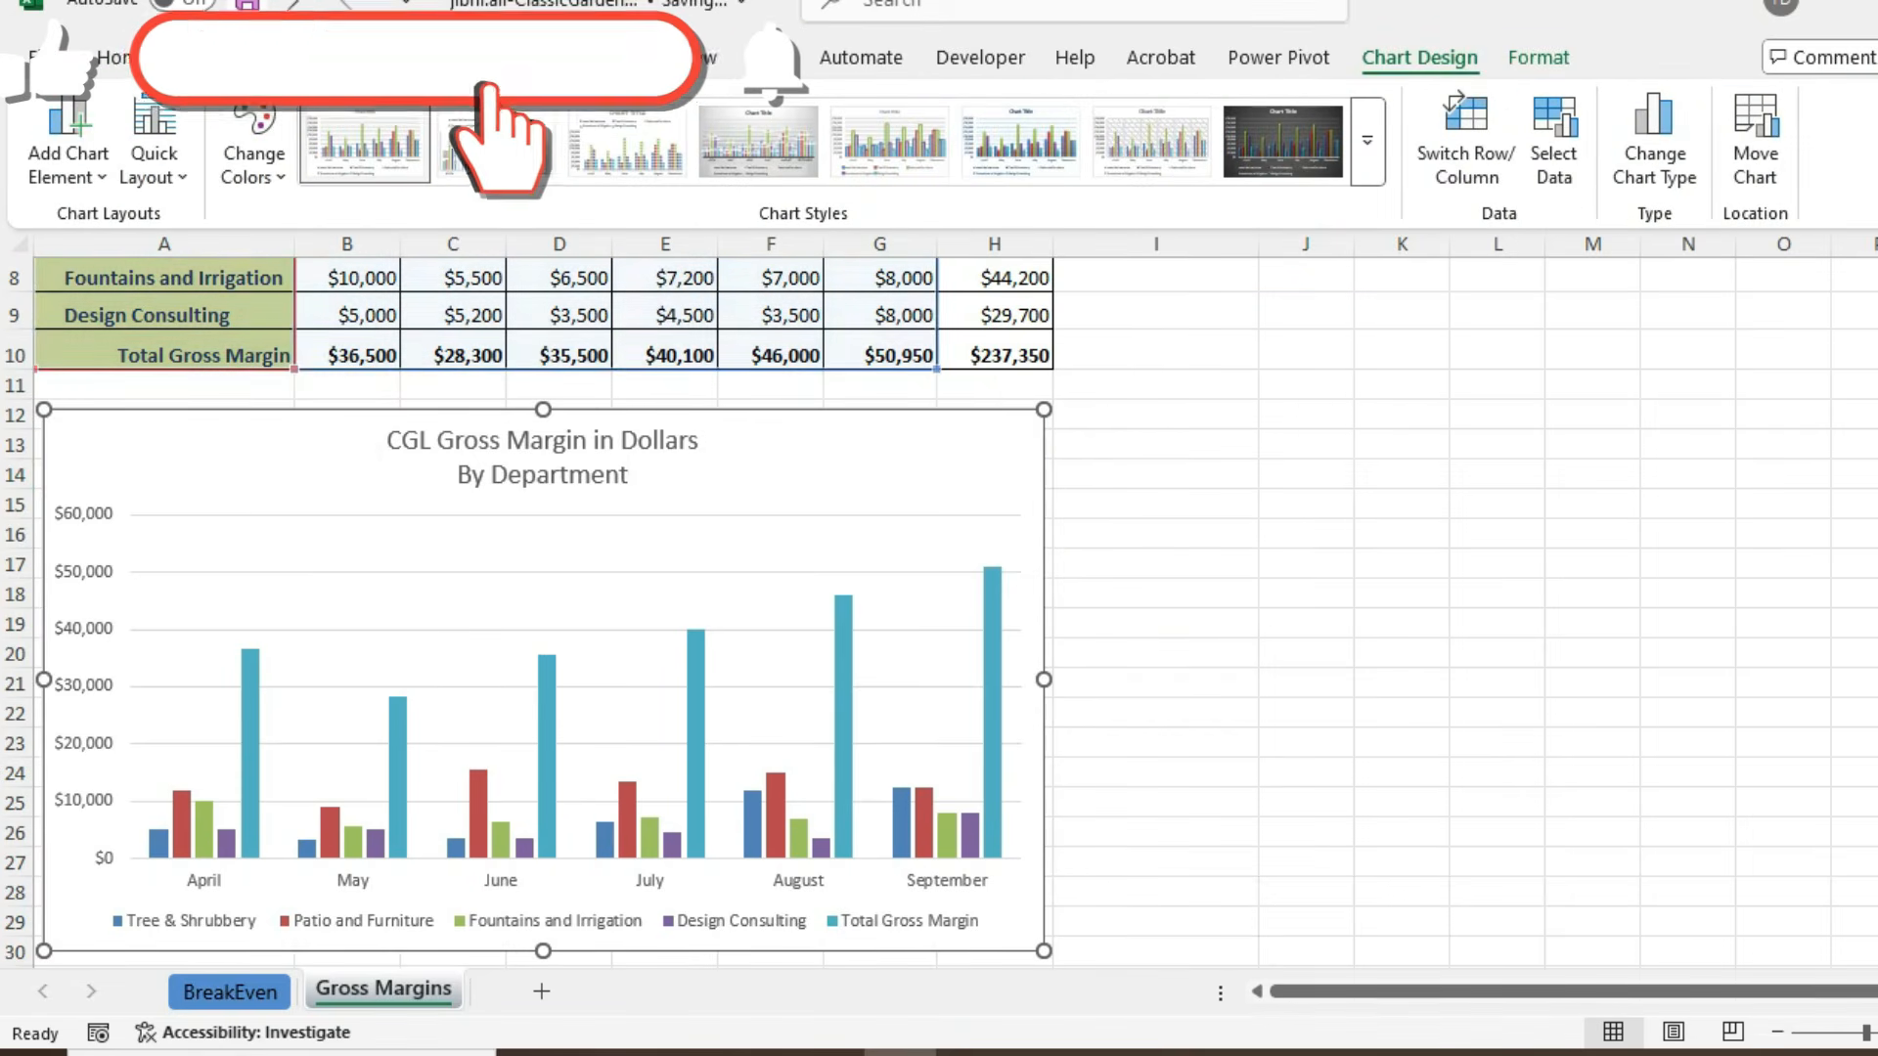
- Check the next instruction in the PDF and apply Style 14 to the gross margin chart
key(alt+Tab)
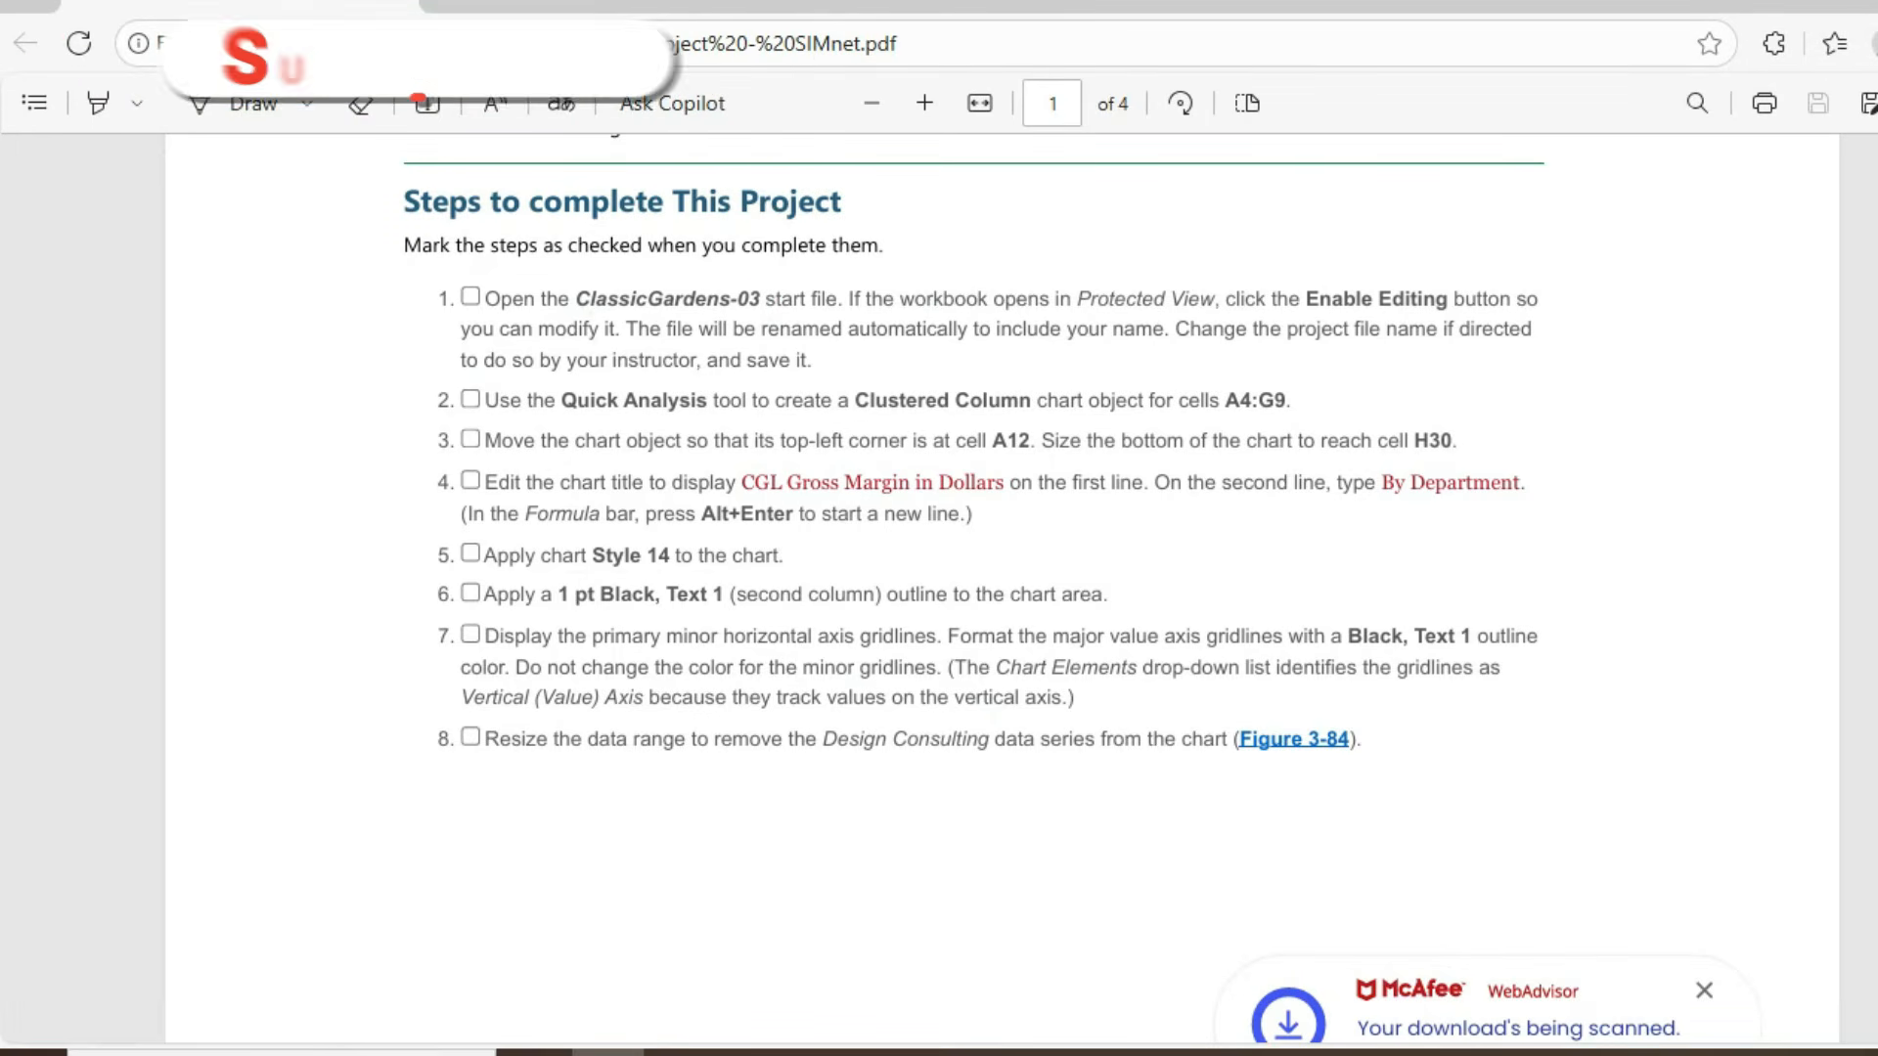
key(alt+Tab)
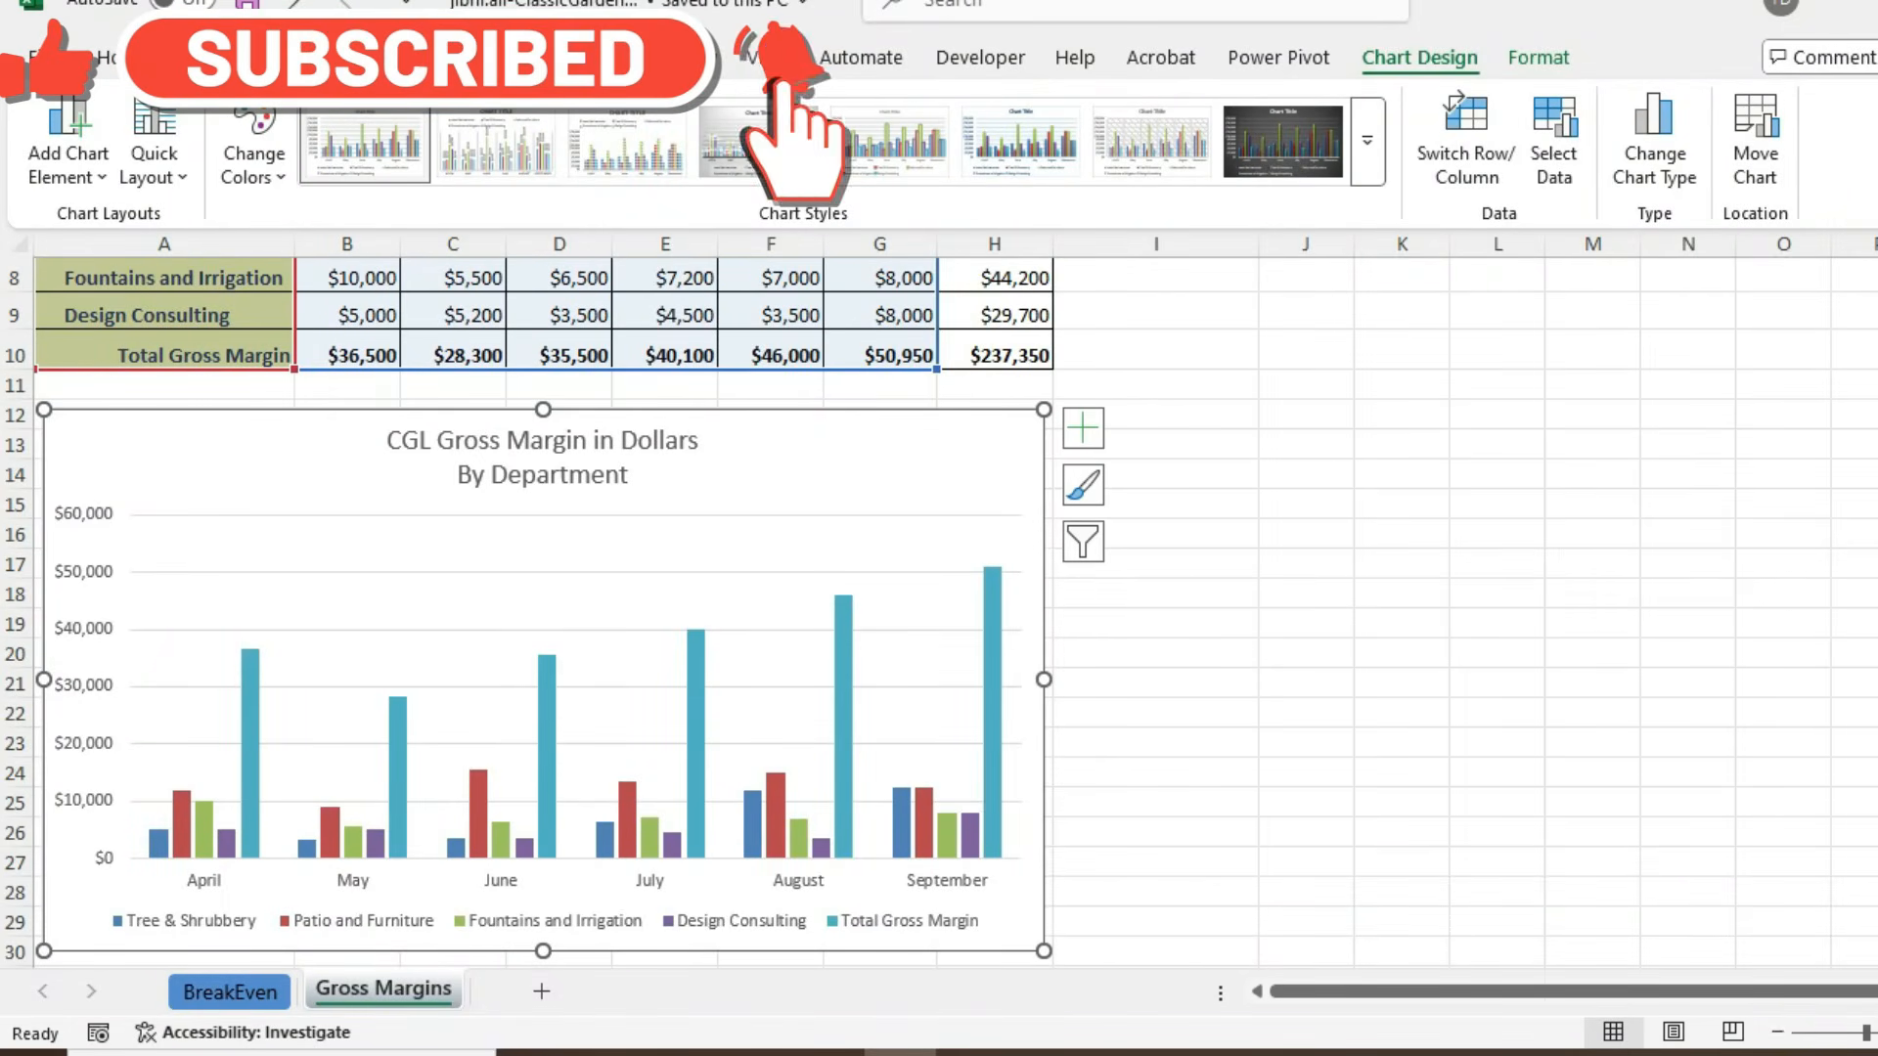
click(1367, 142)
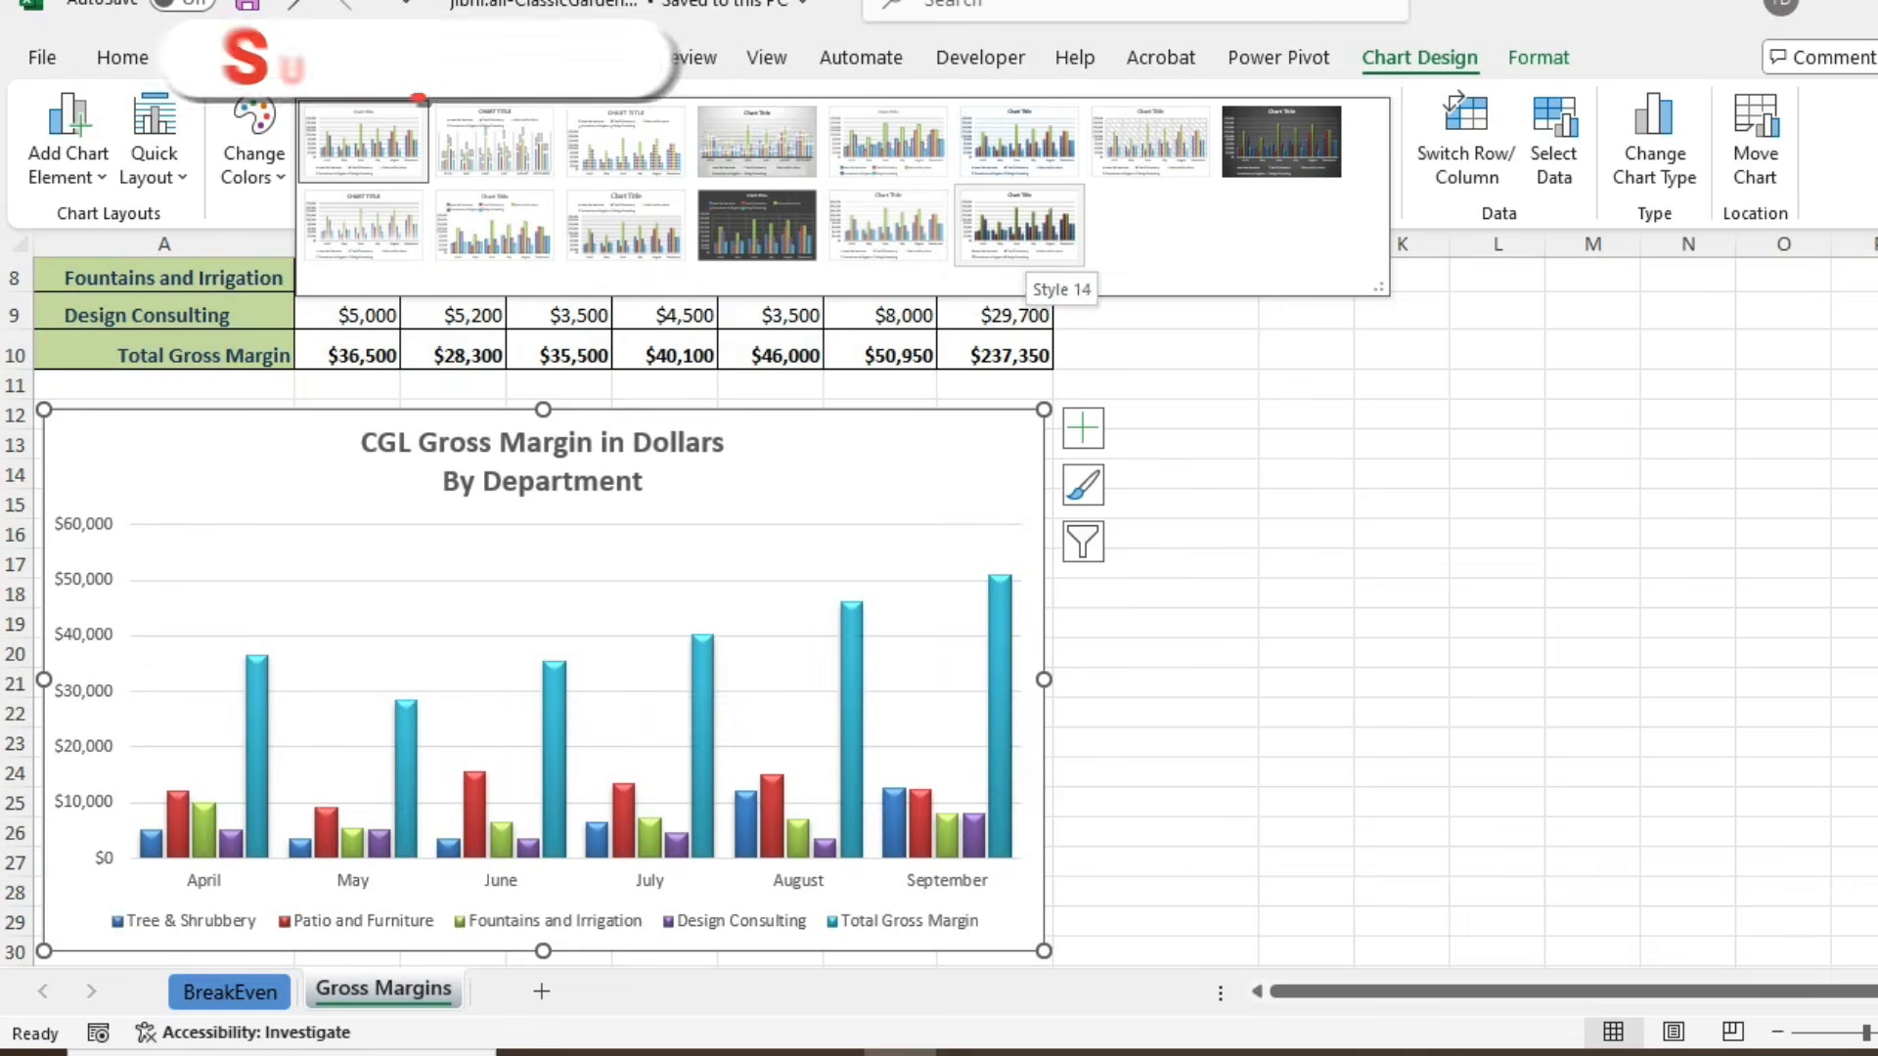
click(1019, 225)
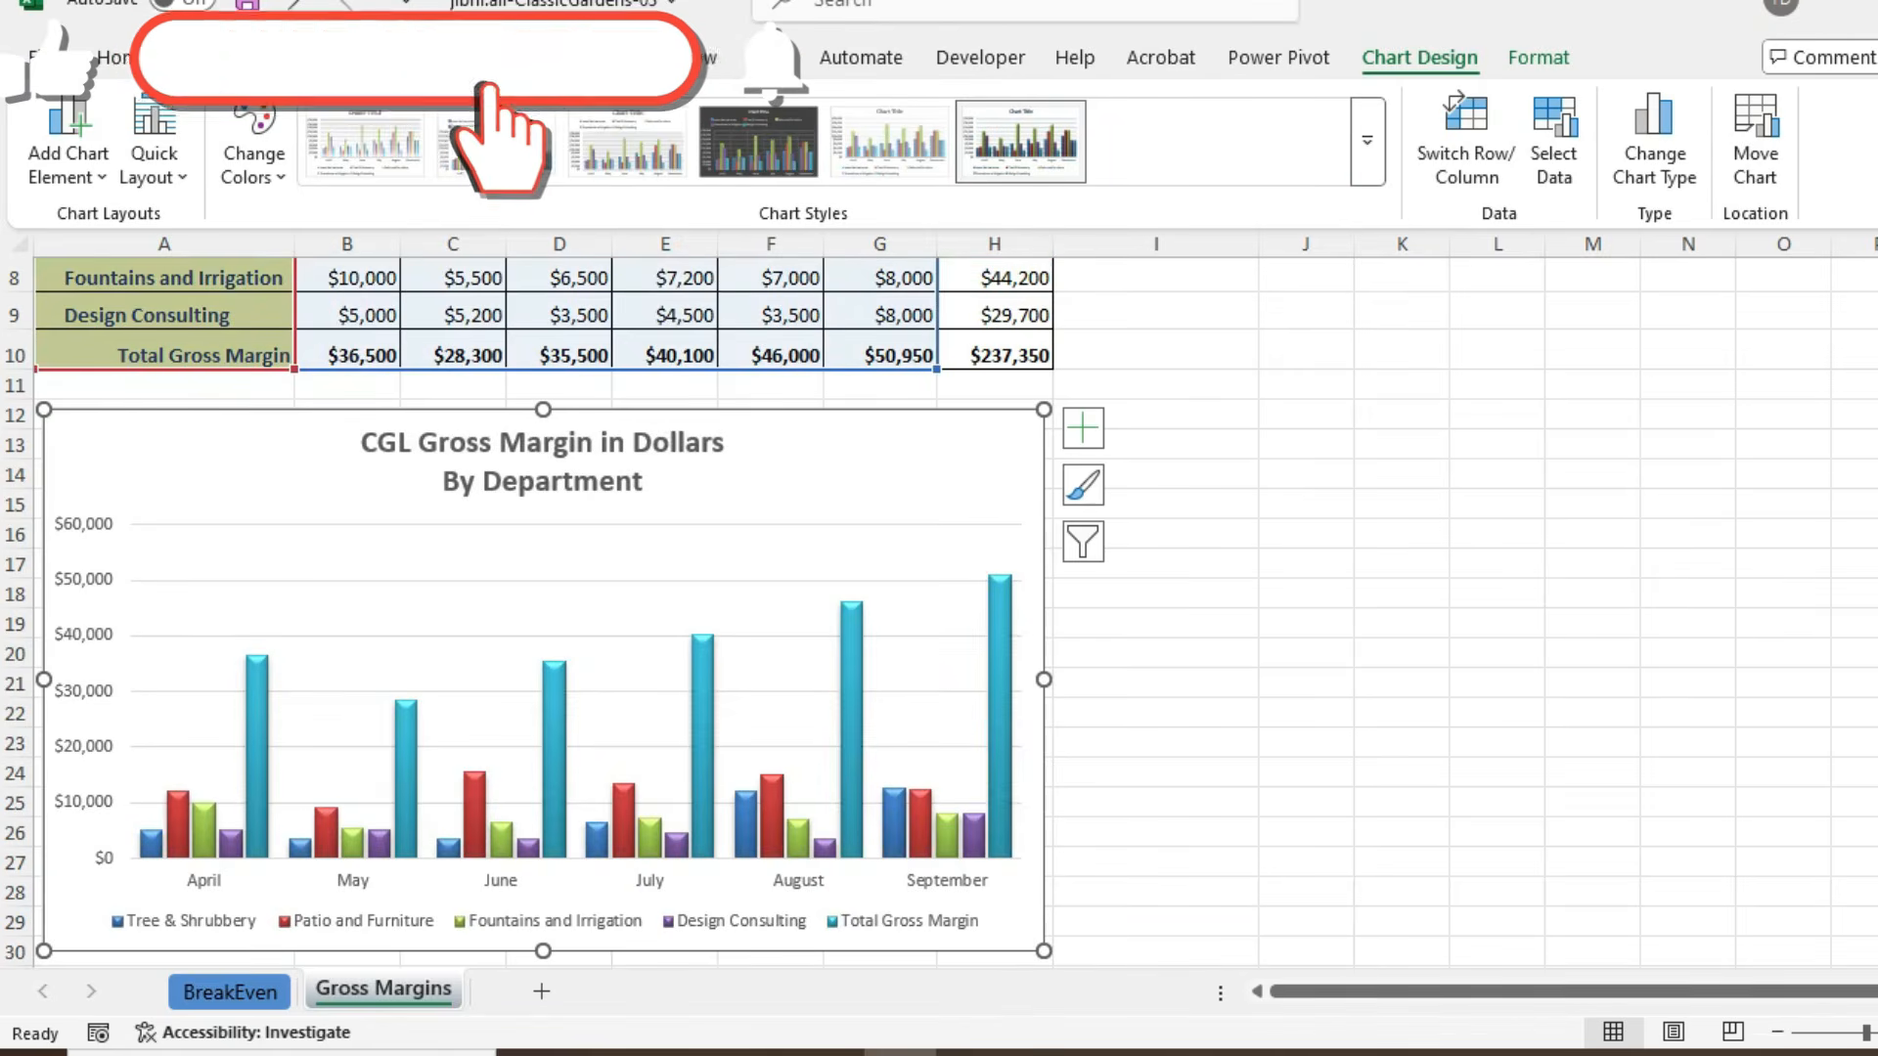
click(1368, 141)
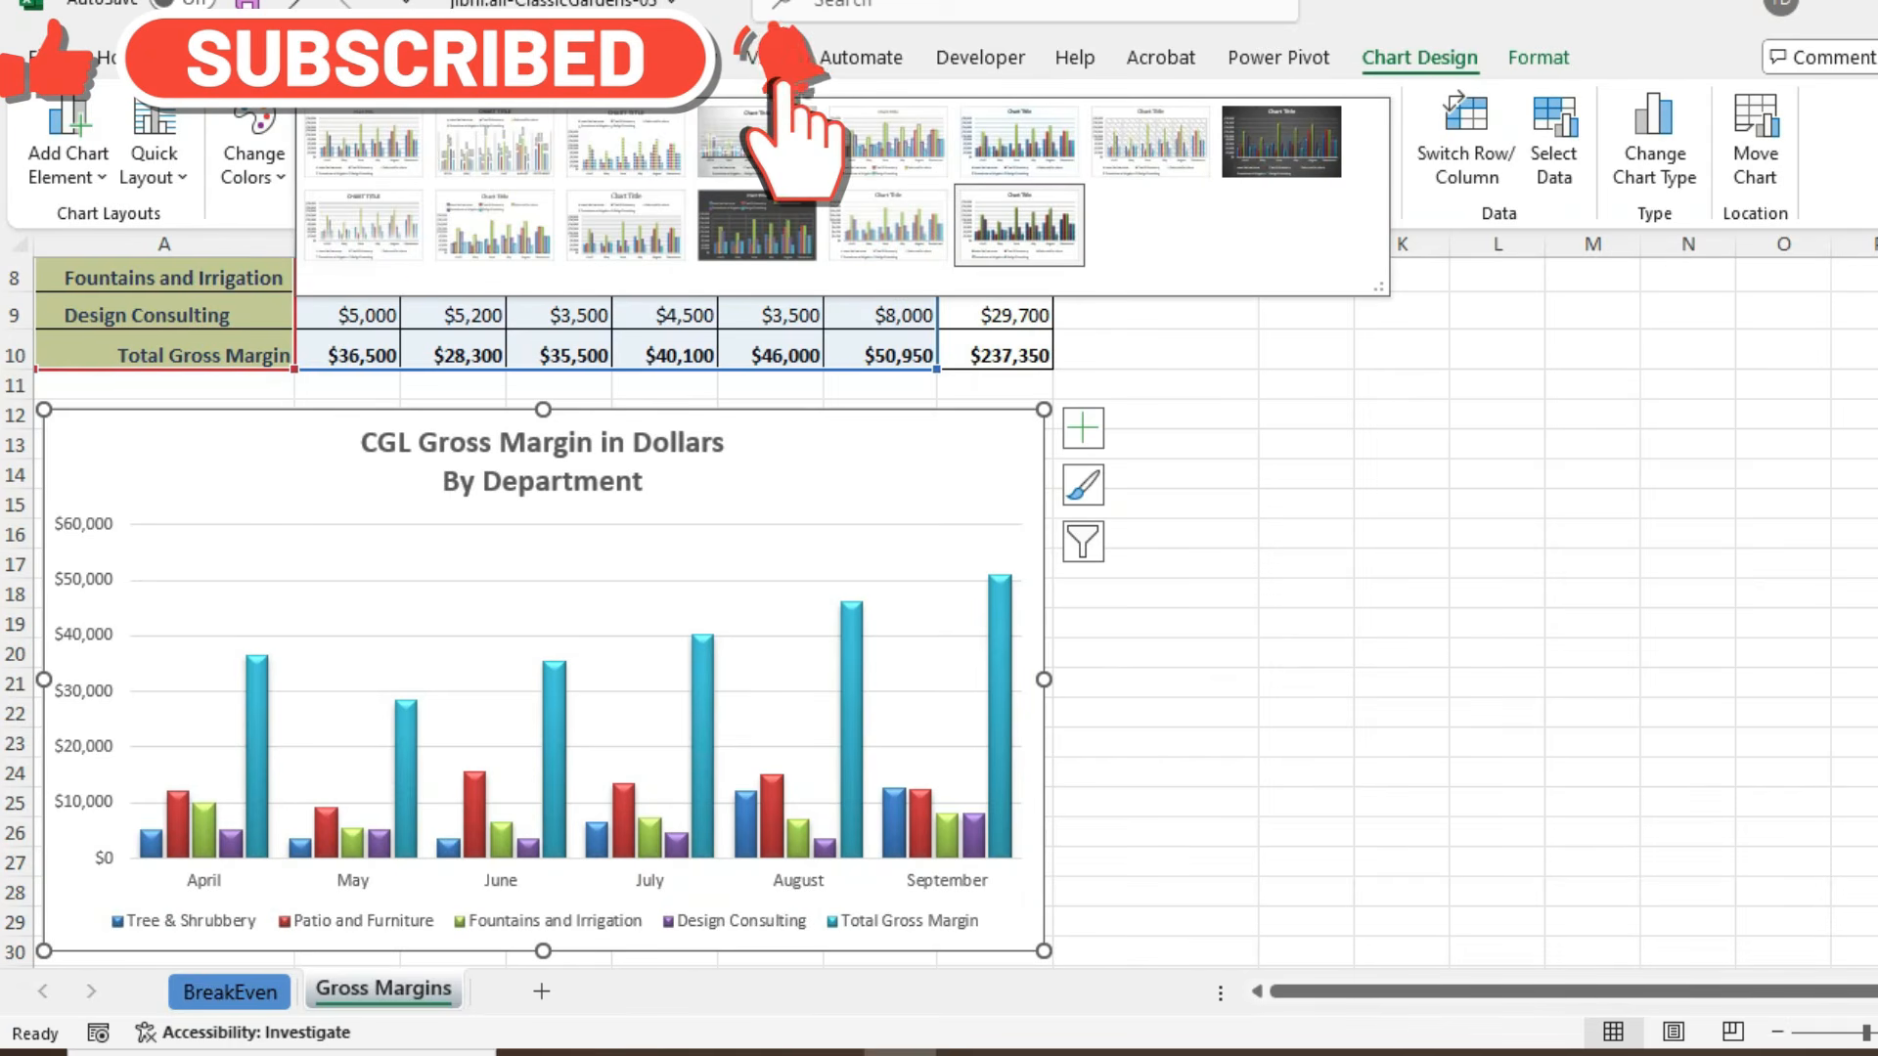
key(Escape)
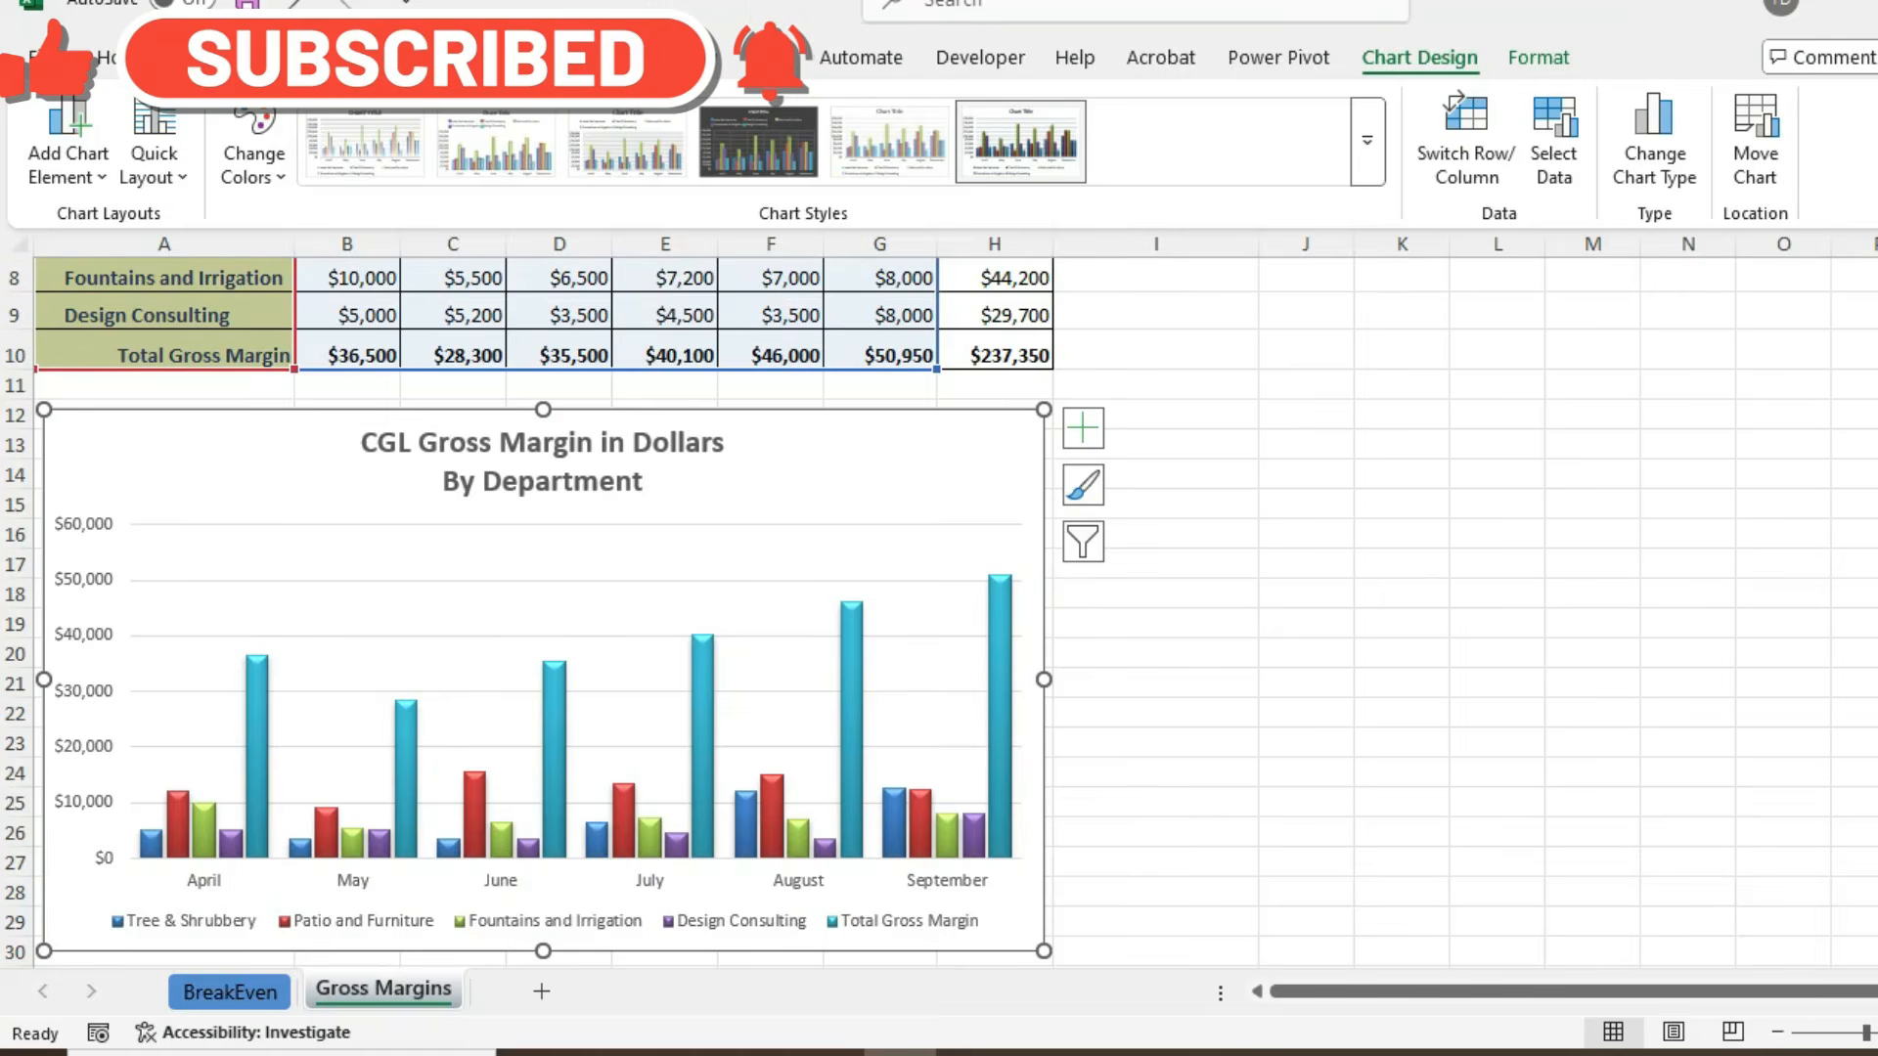
- Consult the PDF instructions and set the chart area's outline weight to 1 pt
key(alt+Tab)
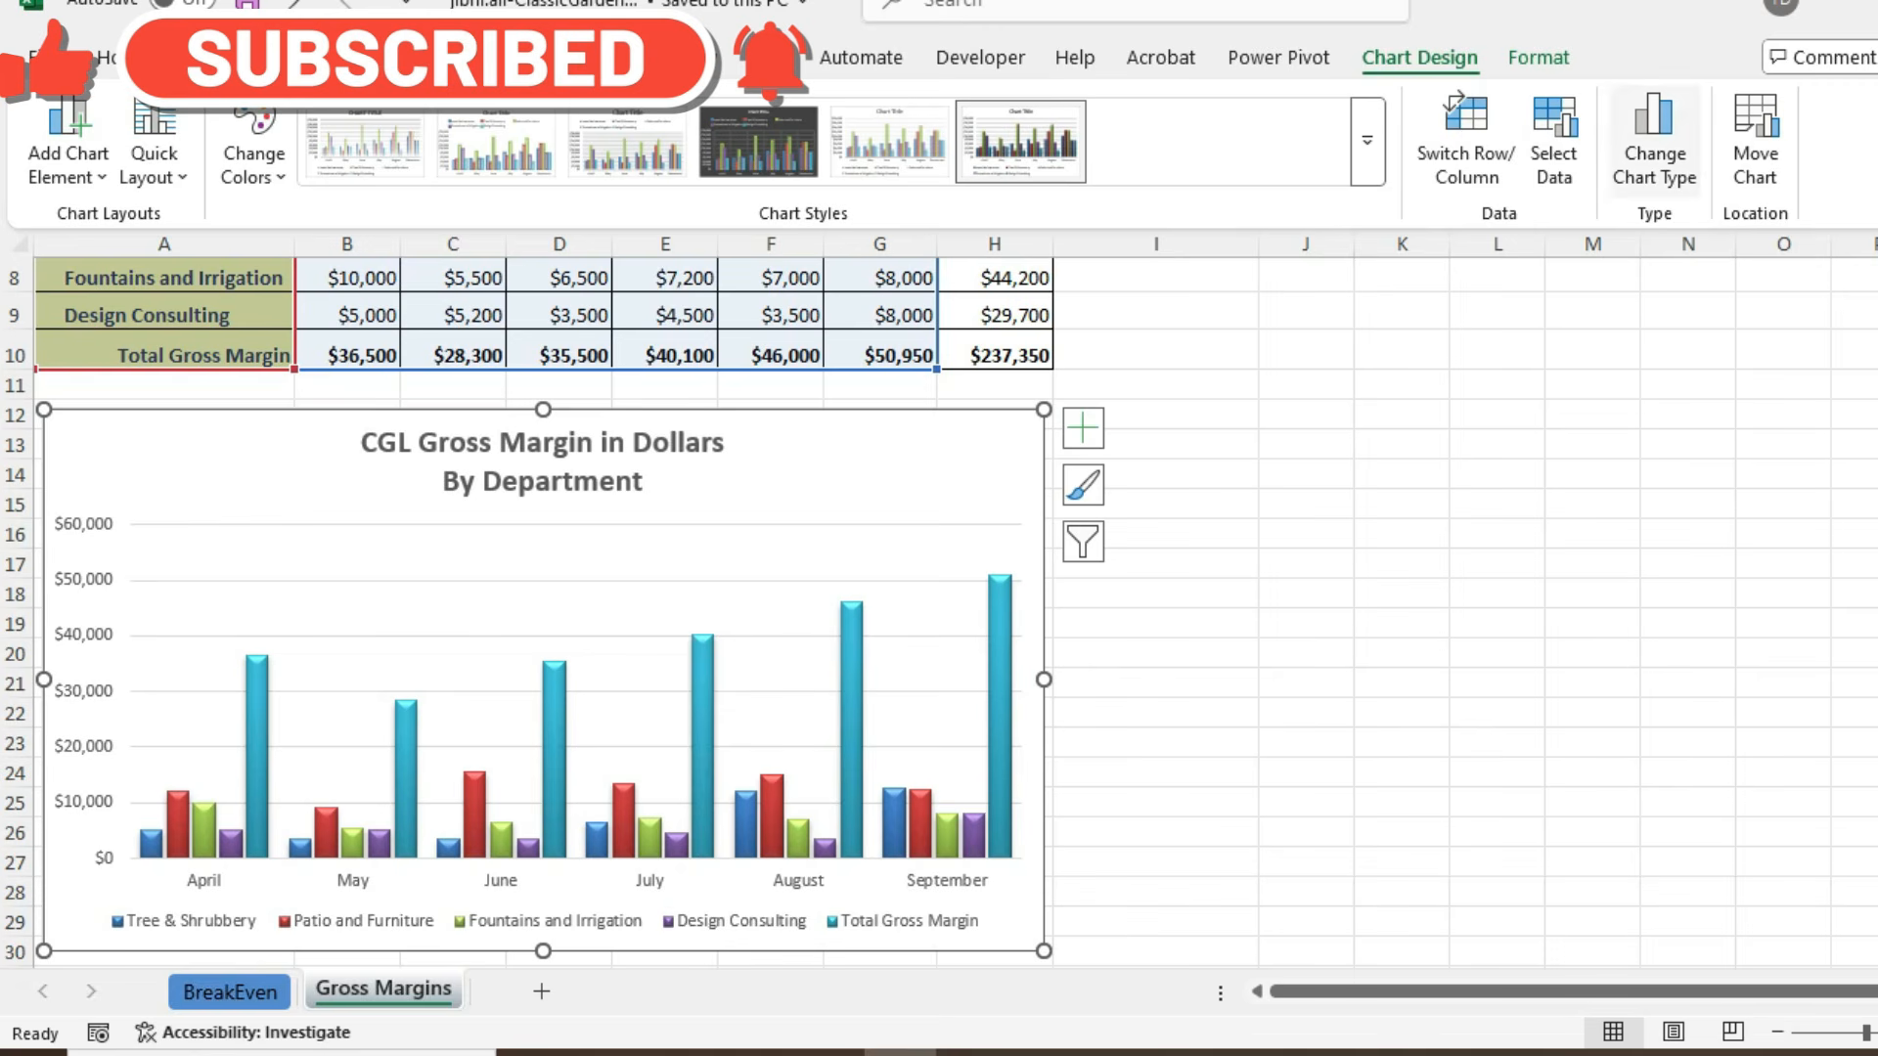
click(1539, 58)
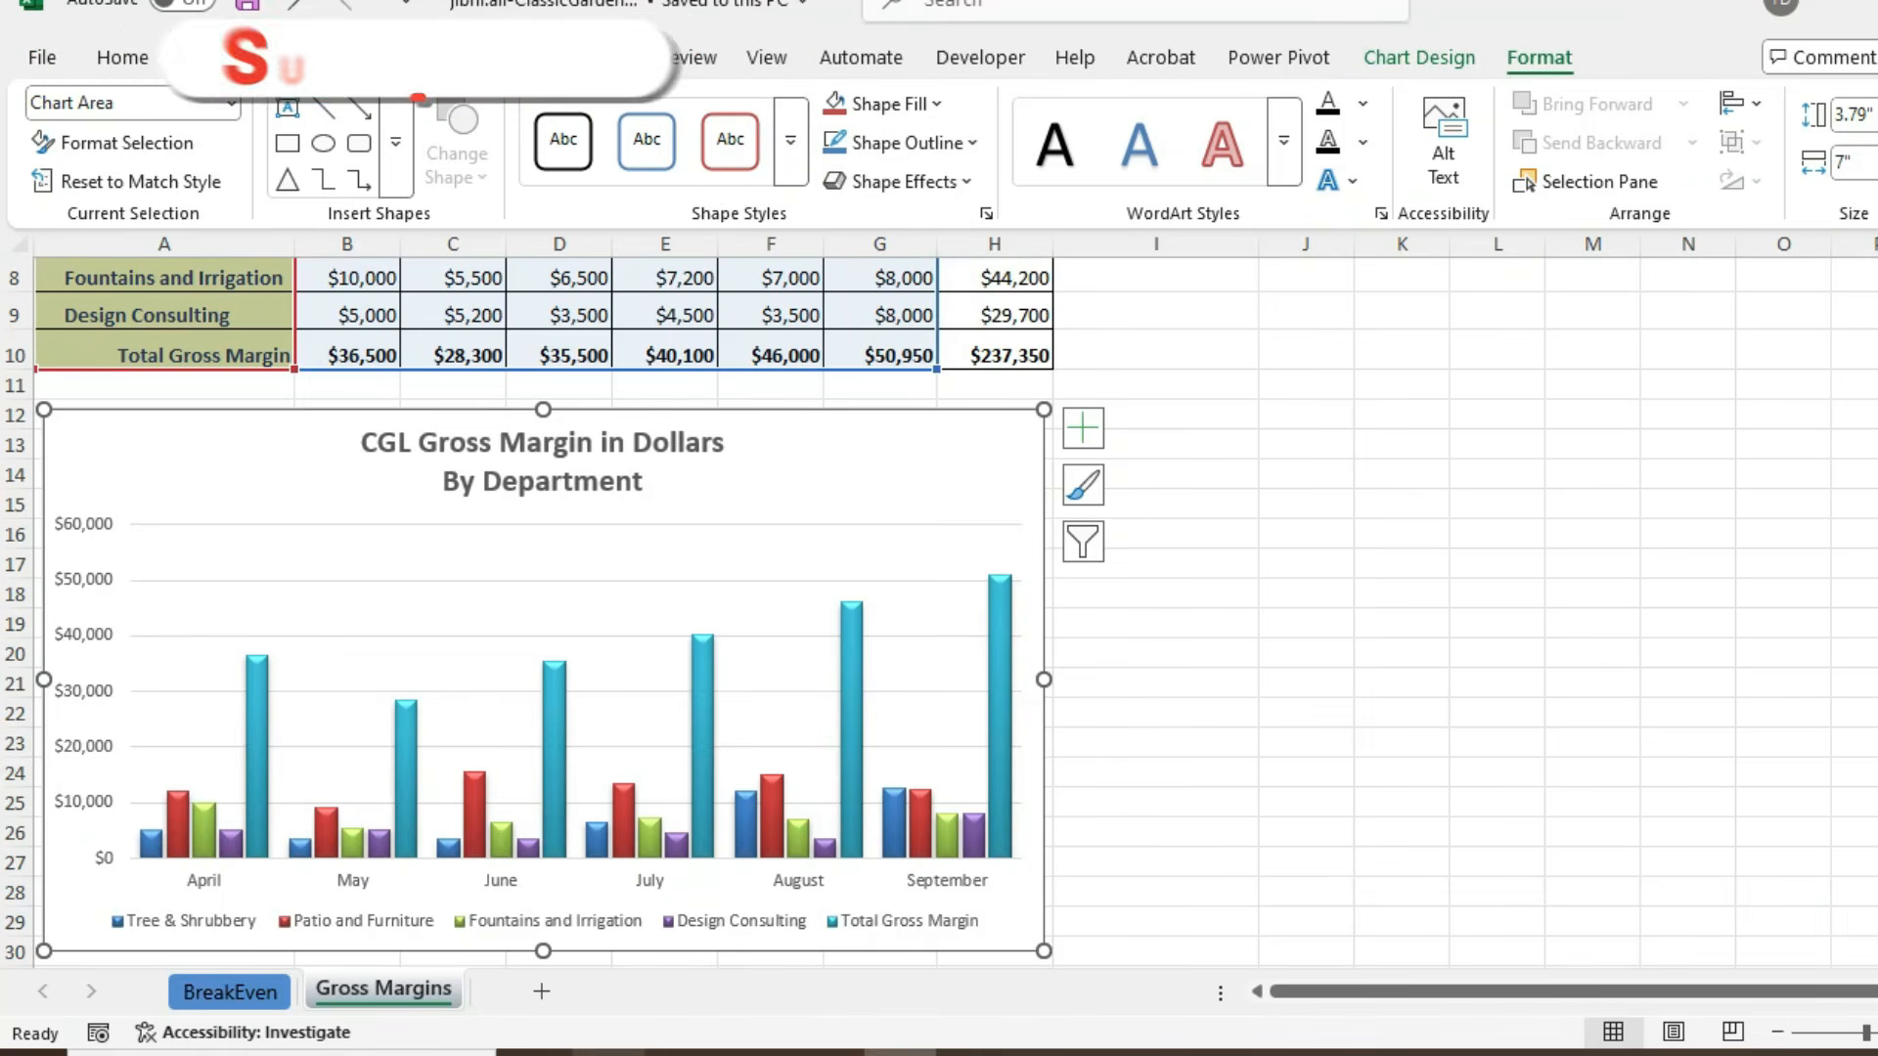
key(alt+Tab)
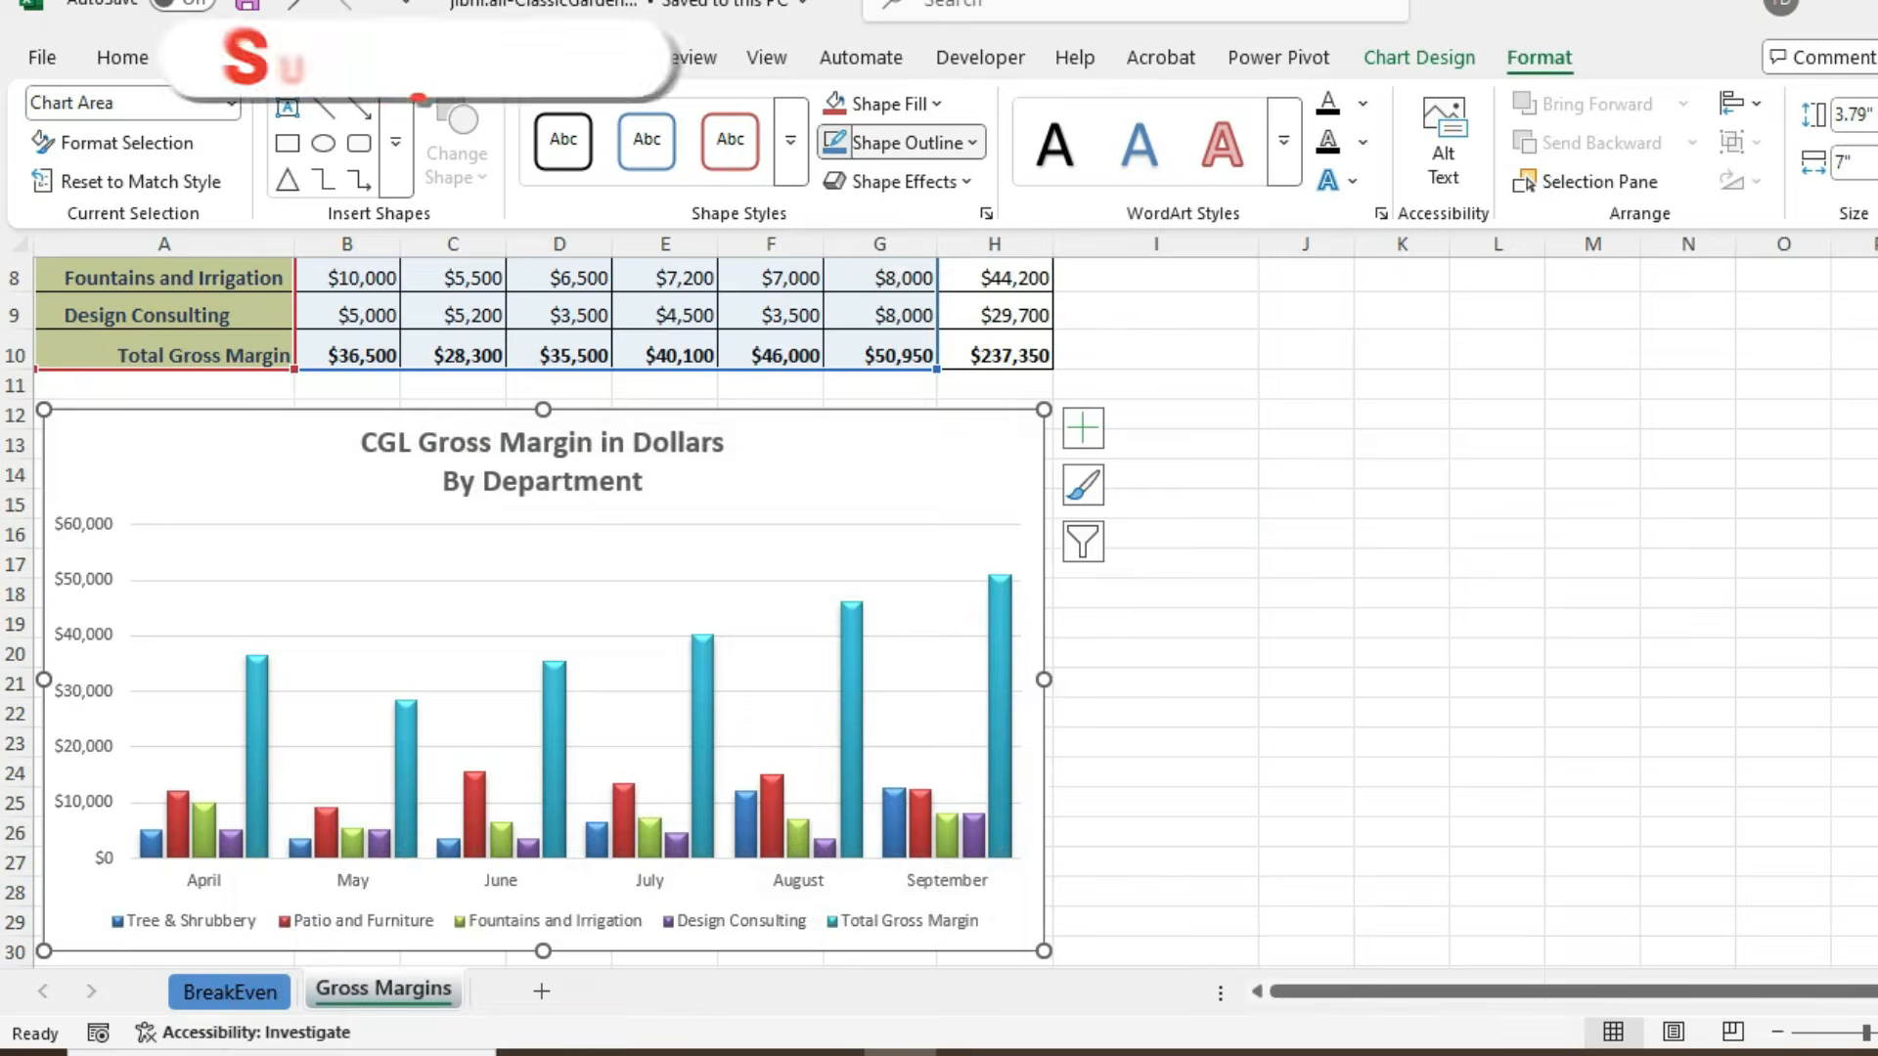
click(901, 143)
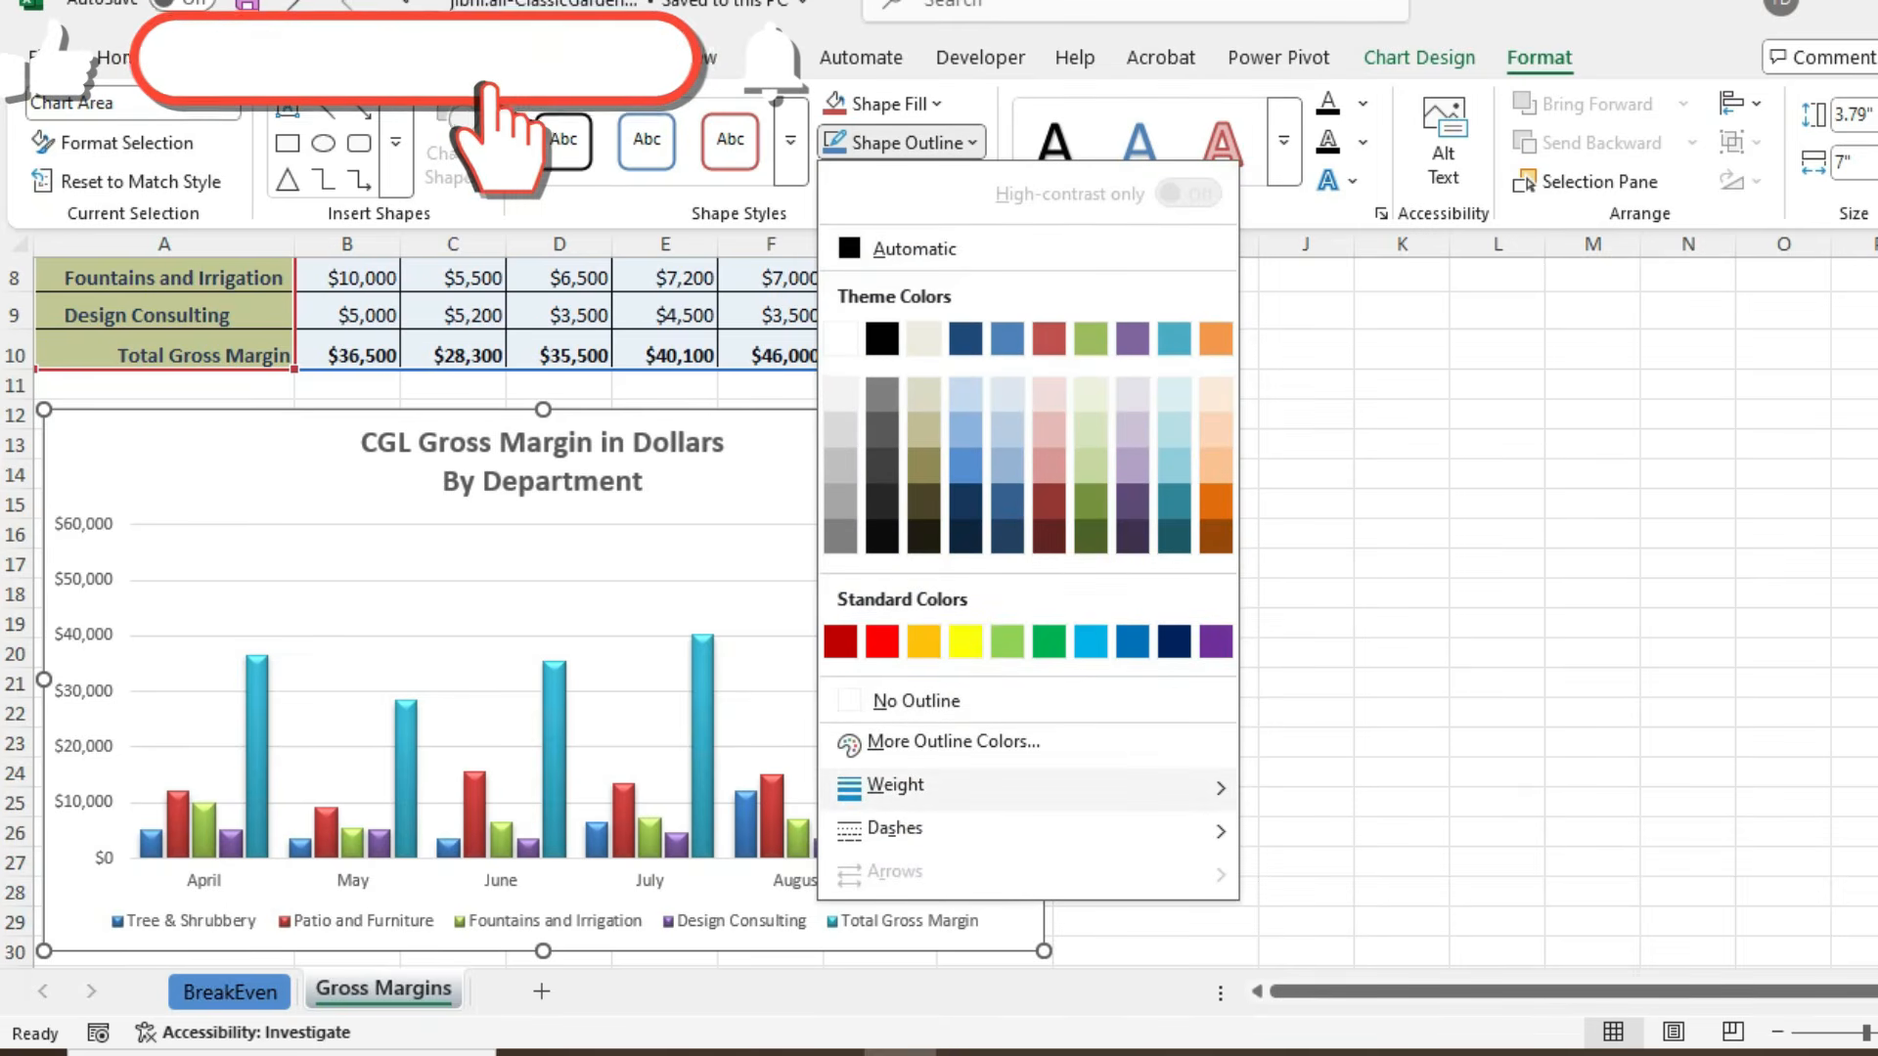
mouse_move(895, 785)
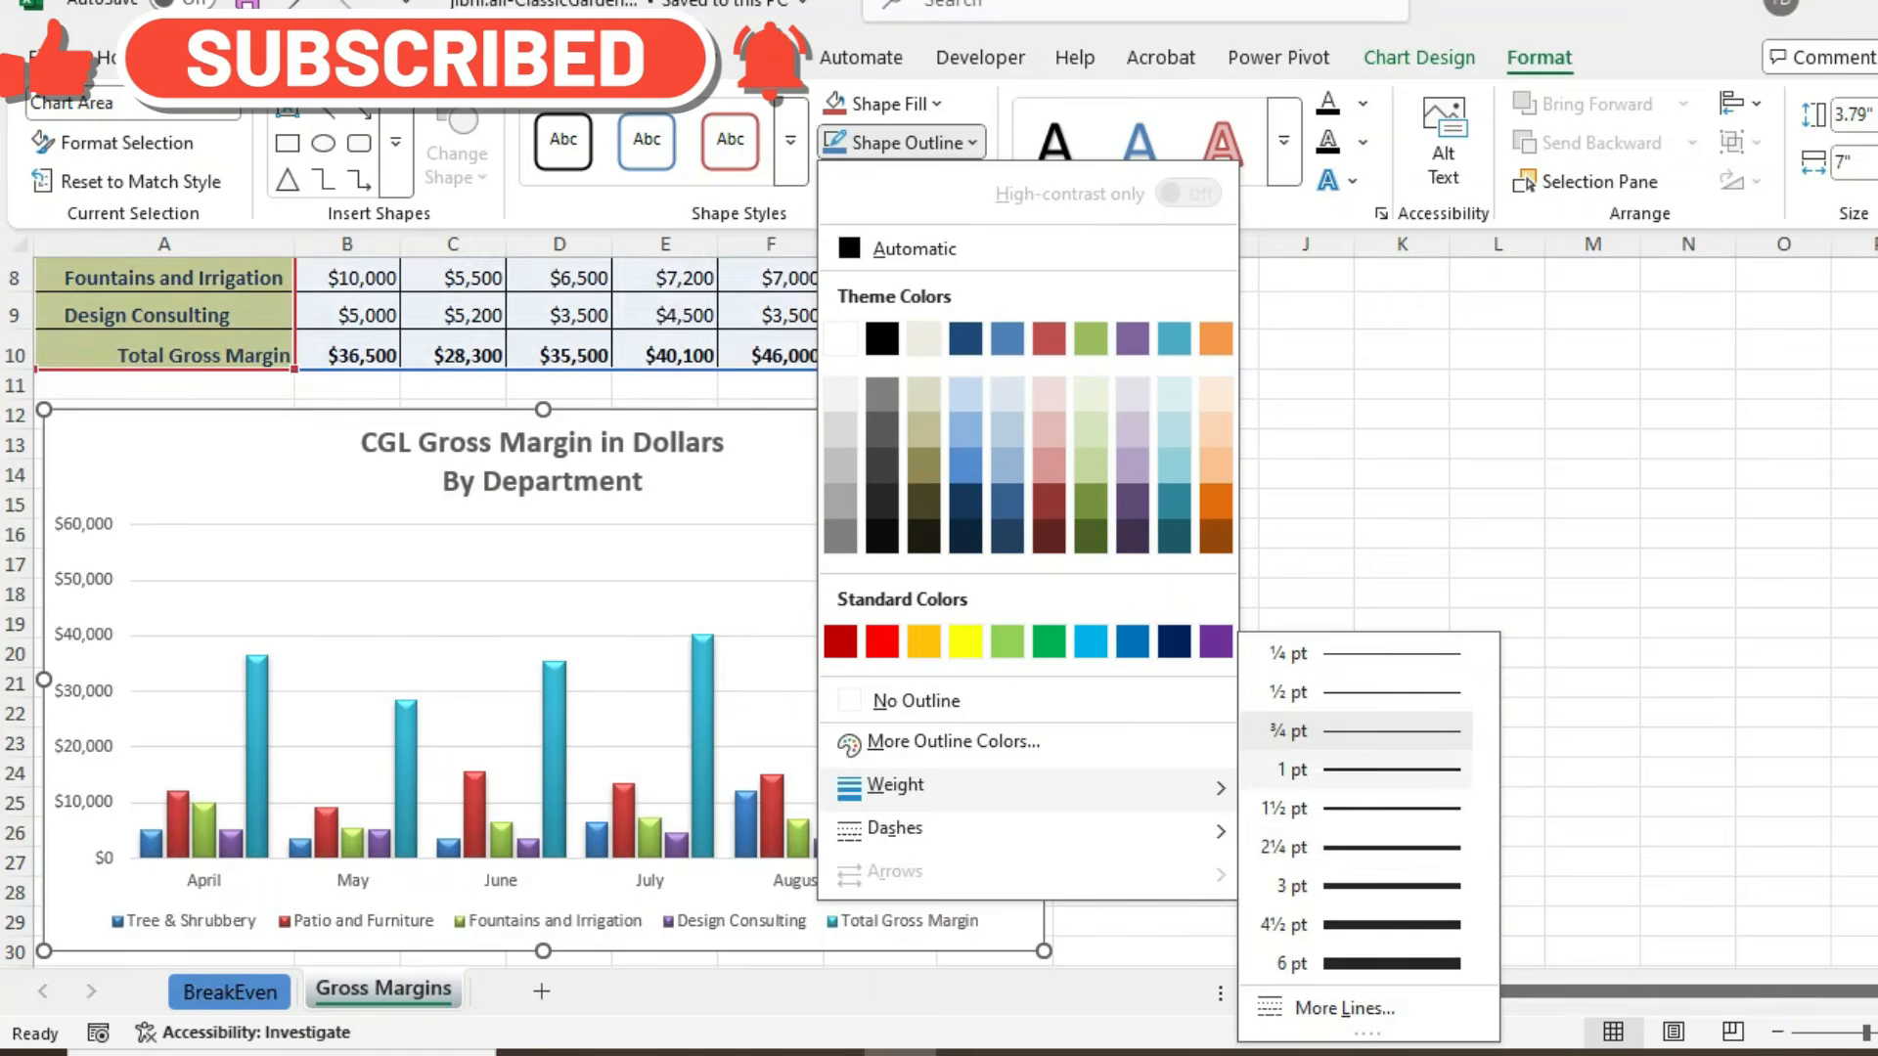
click(1365, 770)
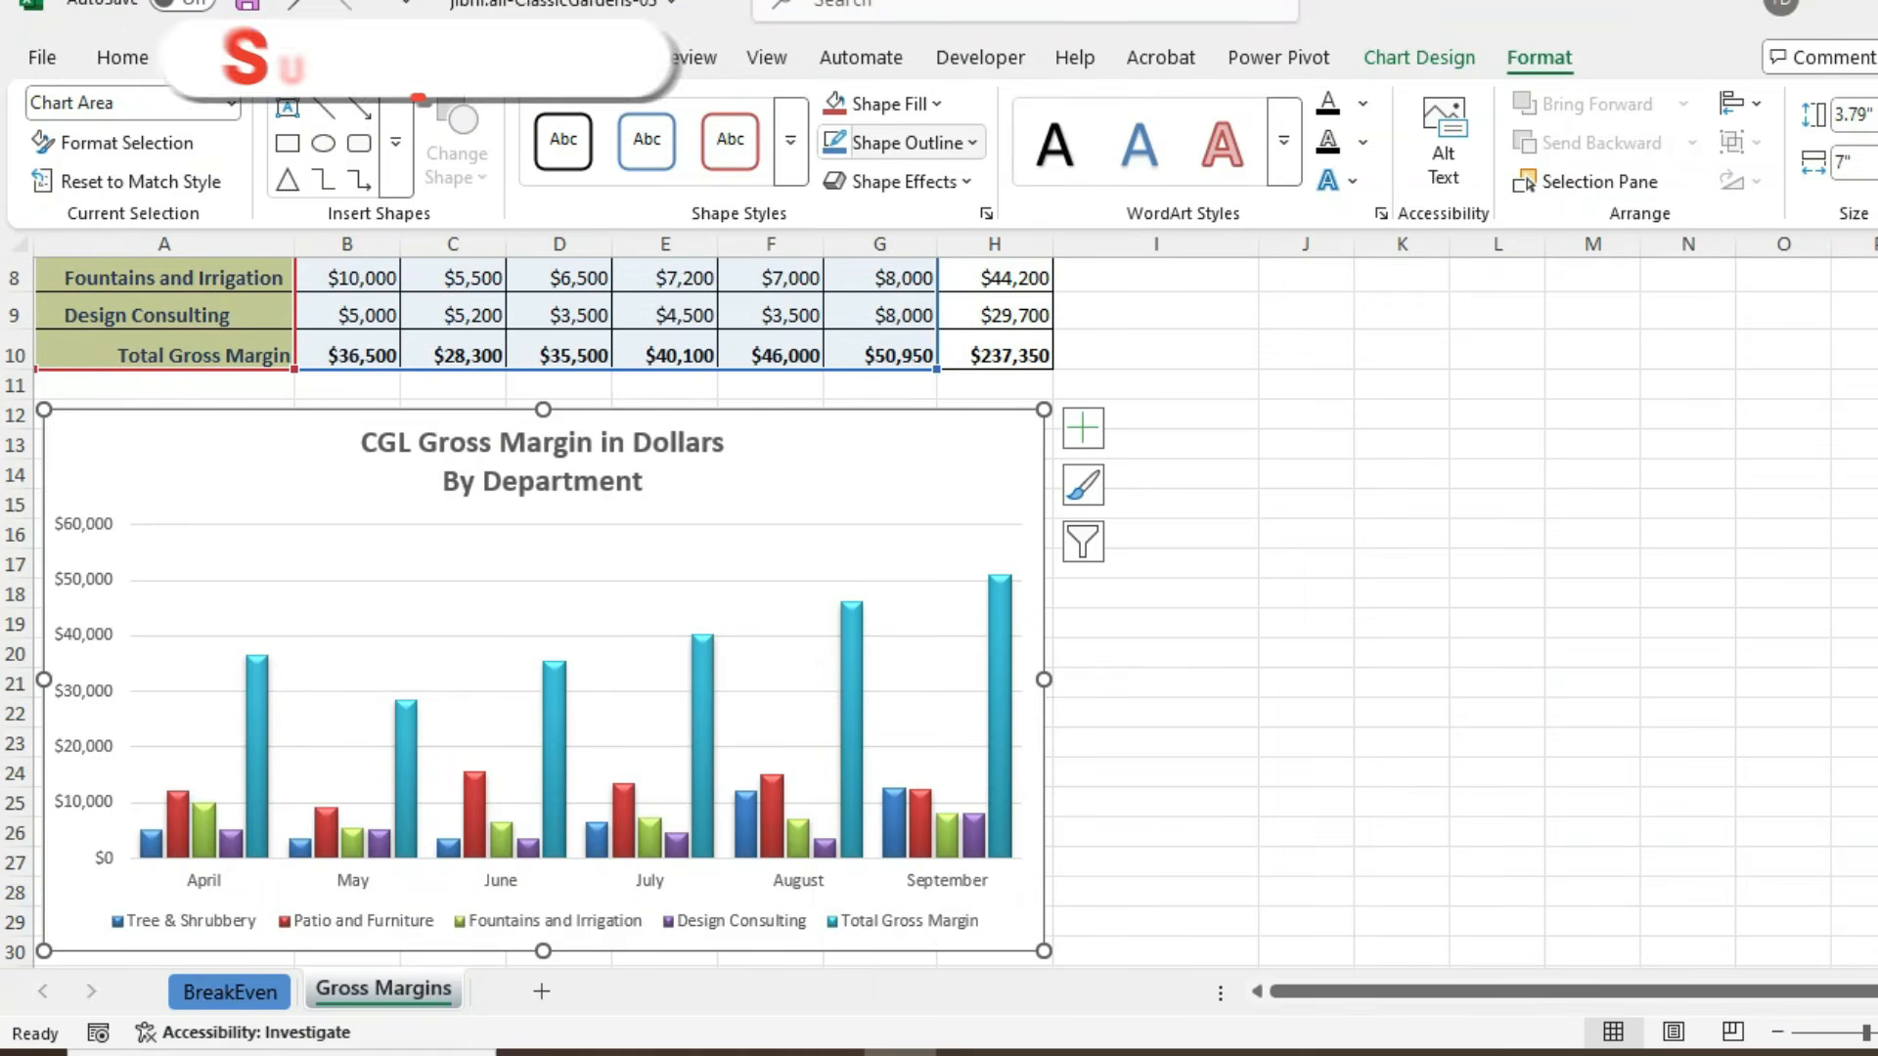
- Set the chart area's outline color to Black, Text 1 and save the workbook
click(972, 143)
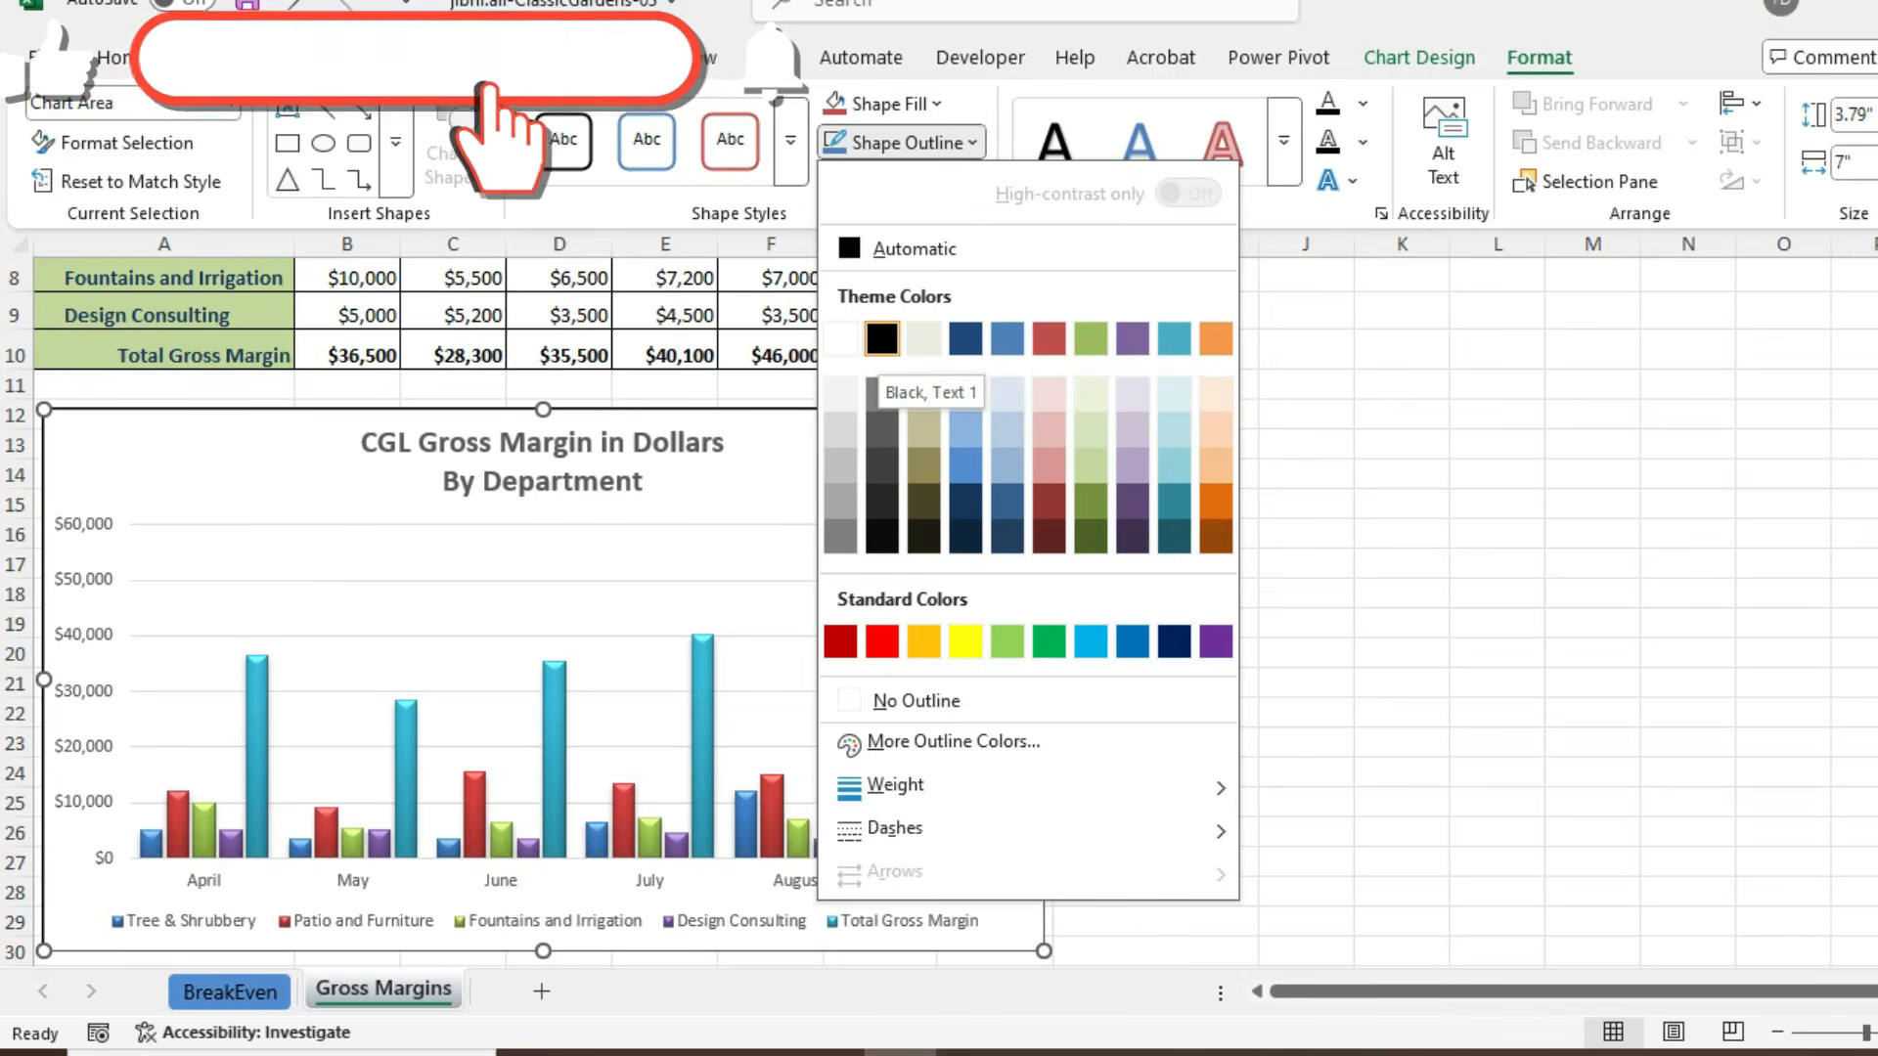
click(882, 338)
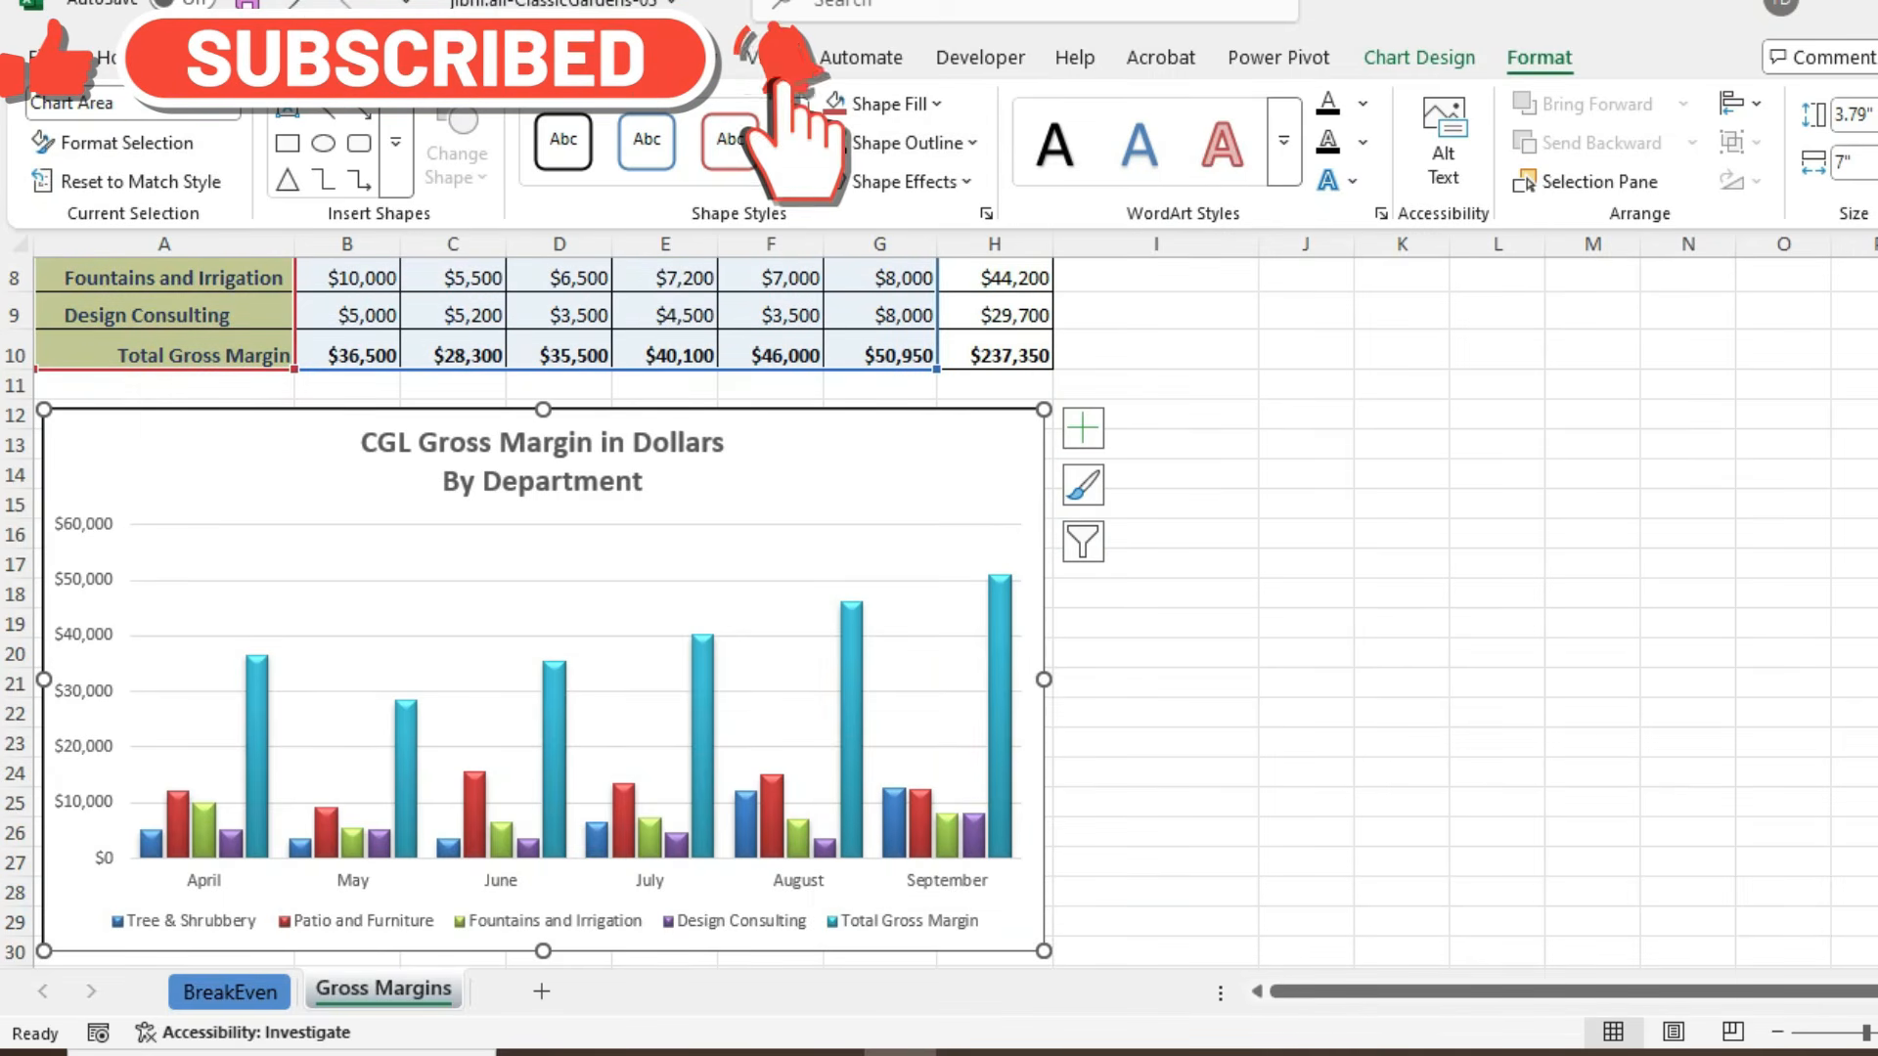
key(Escape)
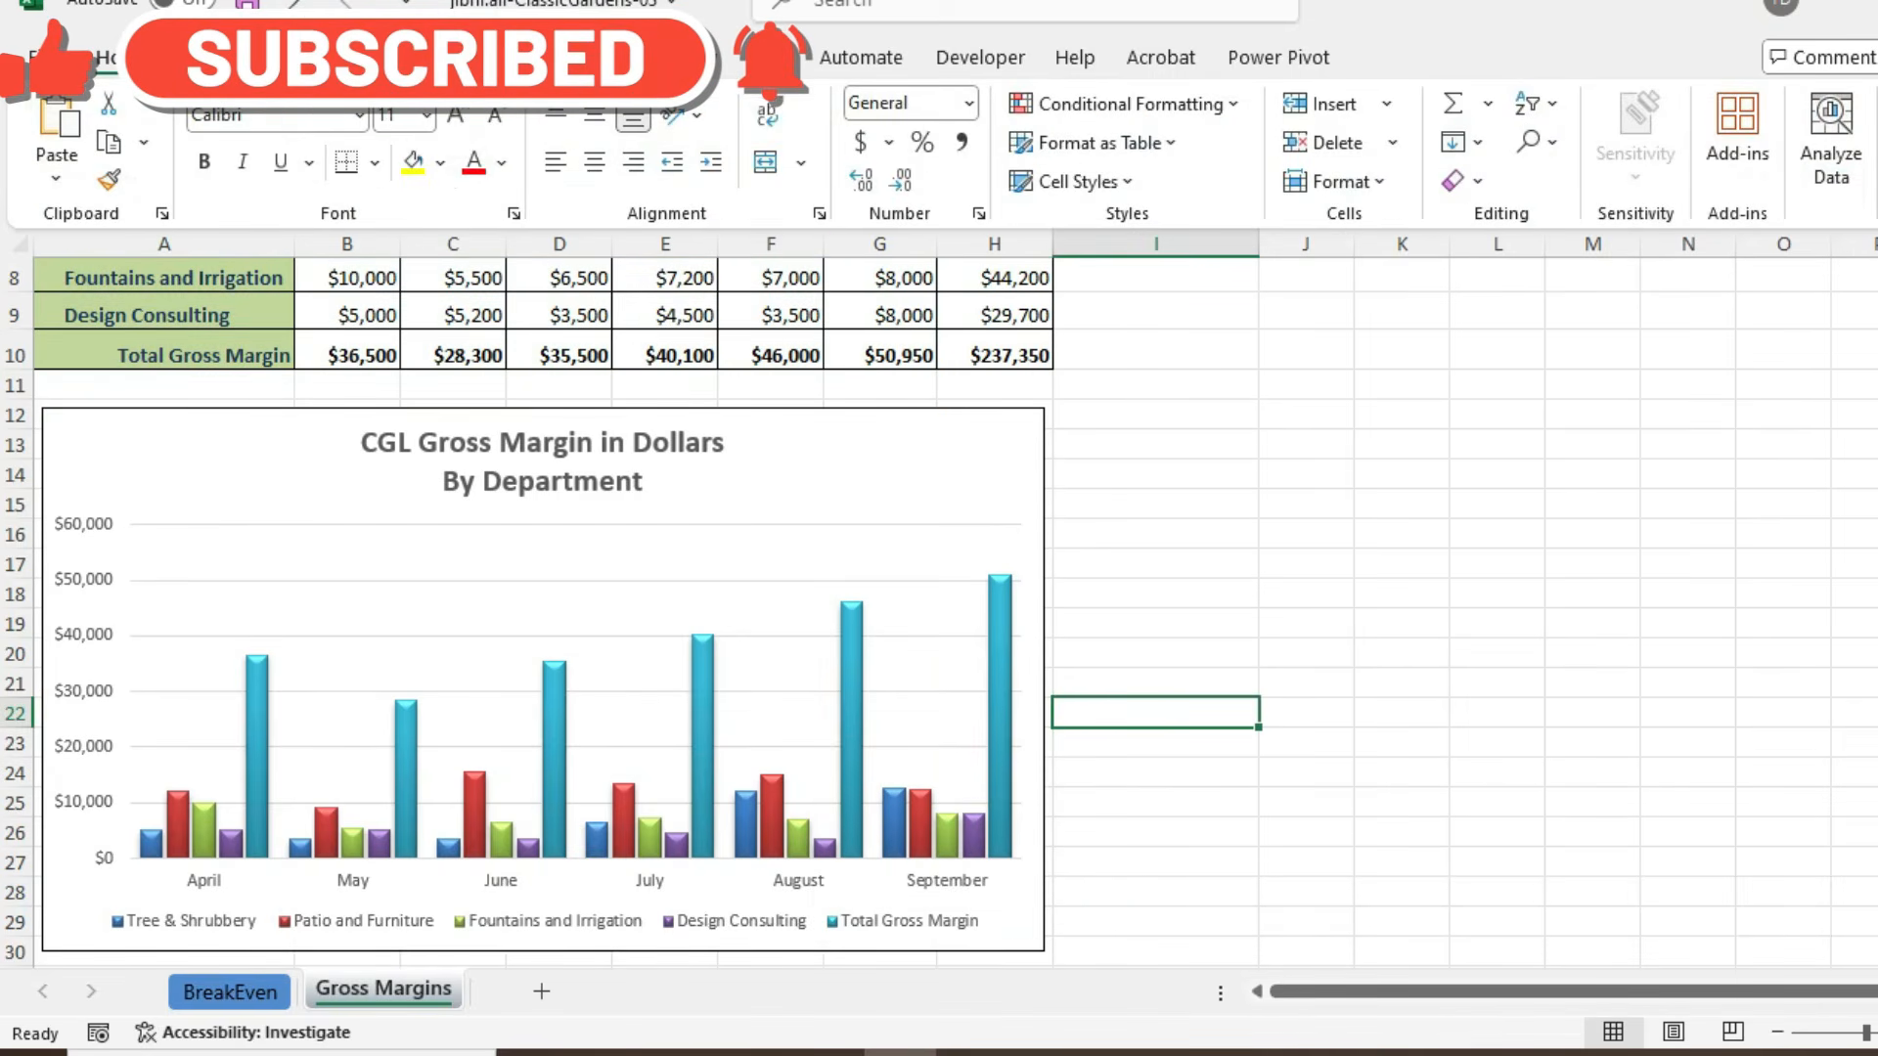
click(1034, 545)
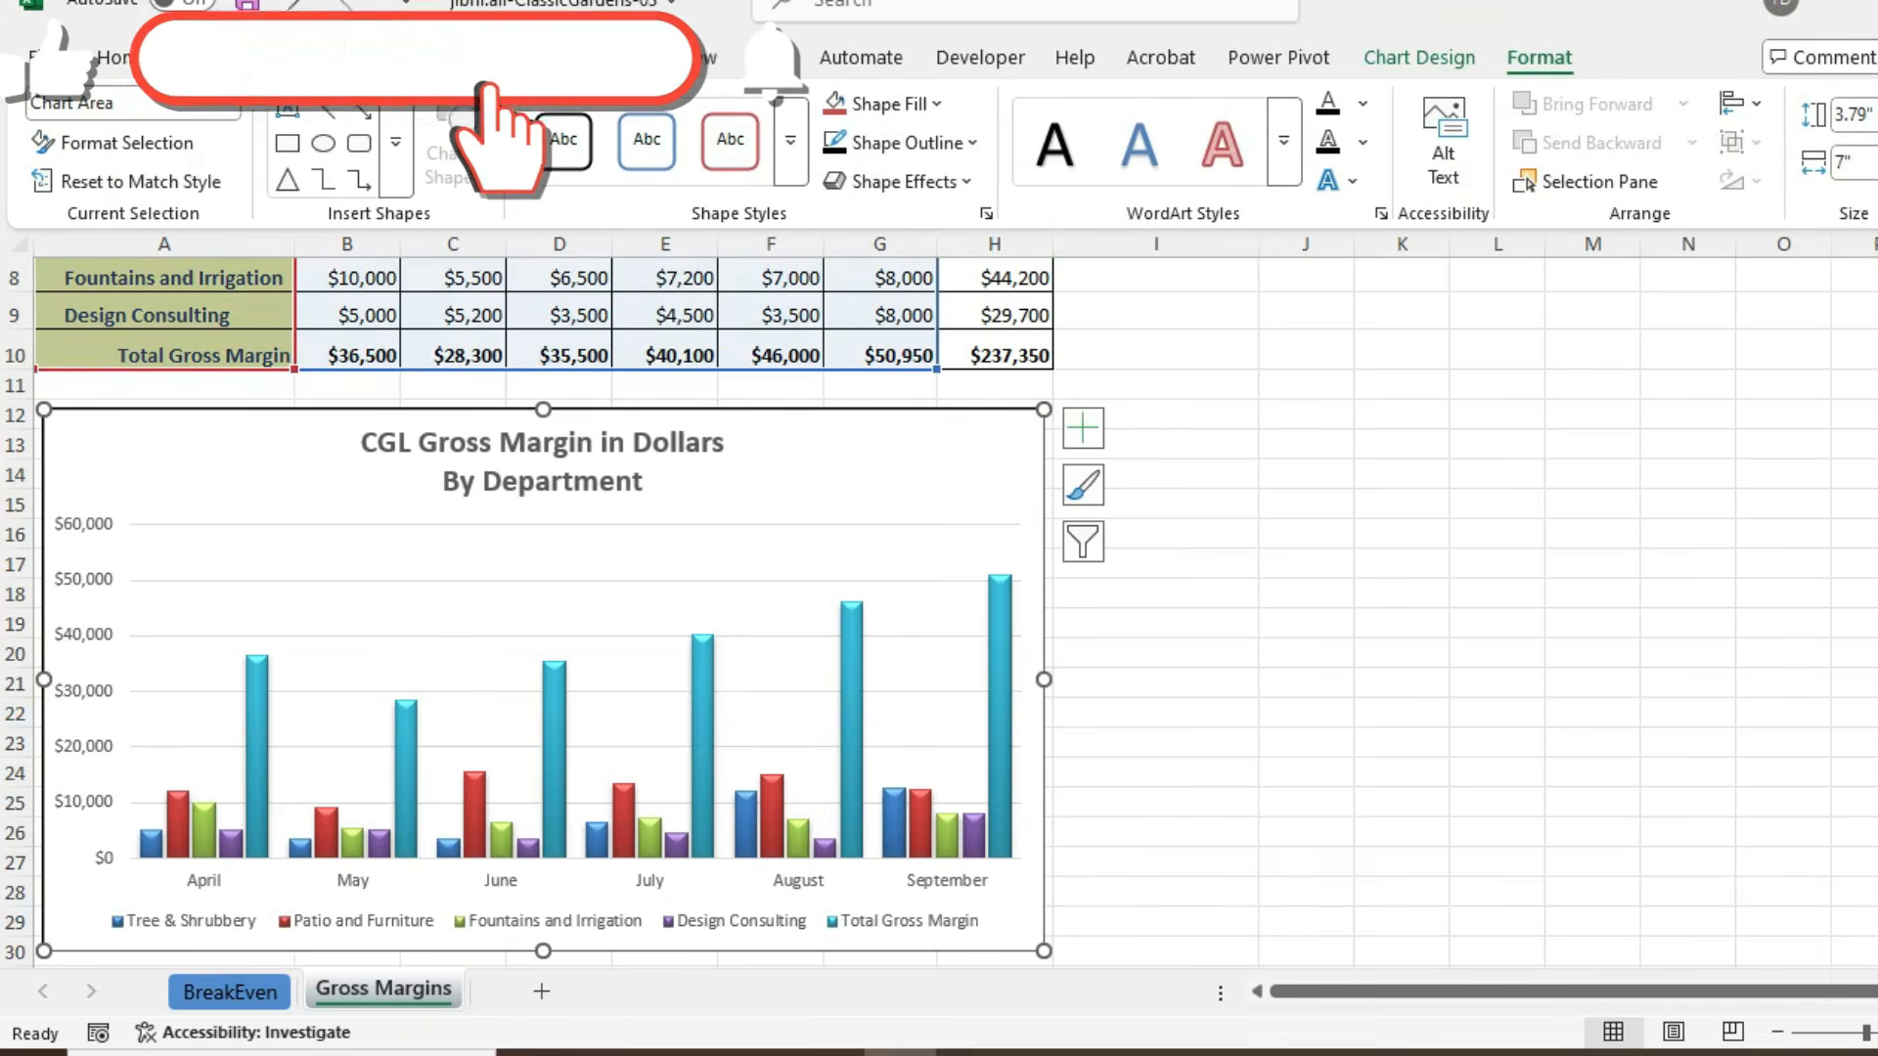
key(ctrl+s)
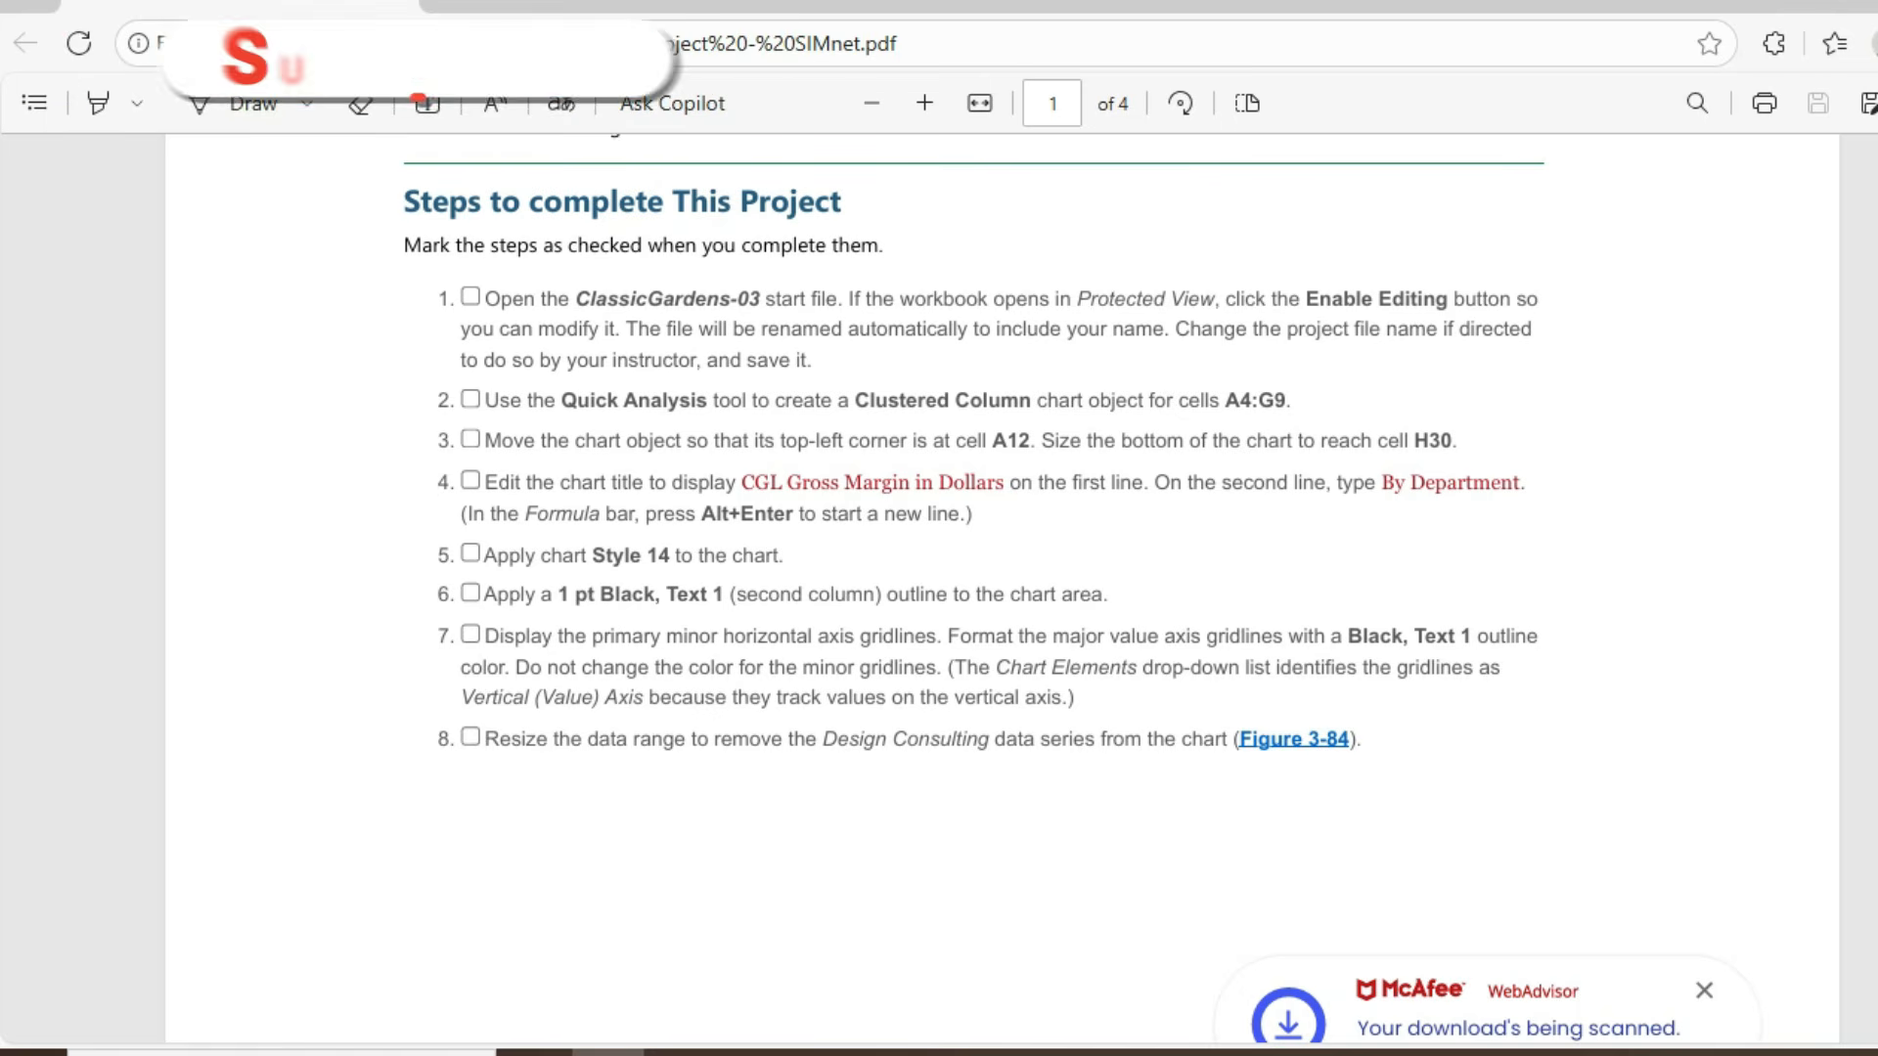
- Return to Excel from the PDF instructions and display the chart's primary minor horizontal gridlines
key(alt+Tab)
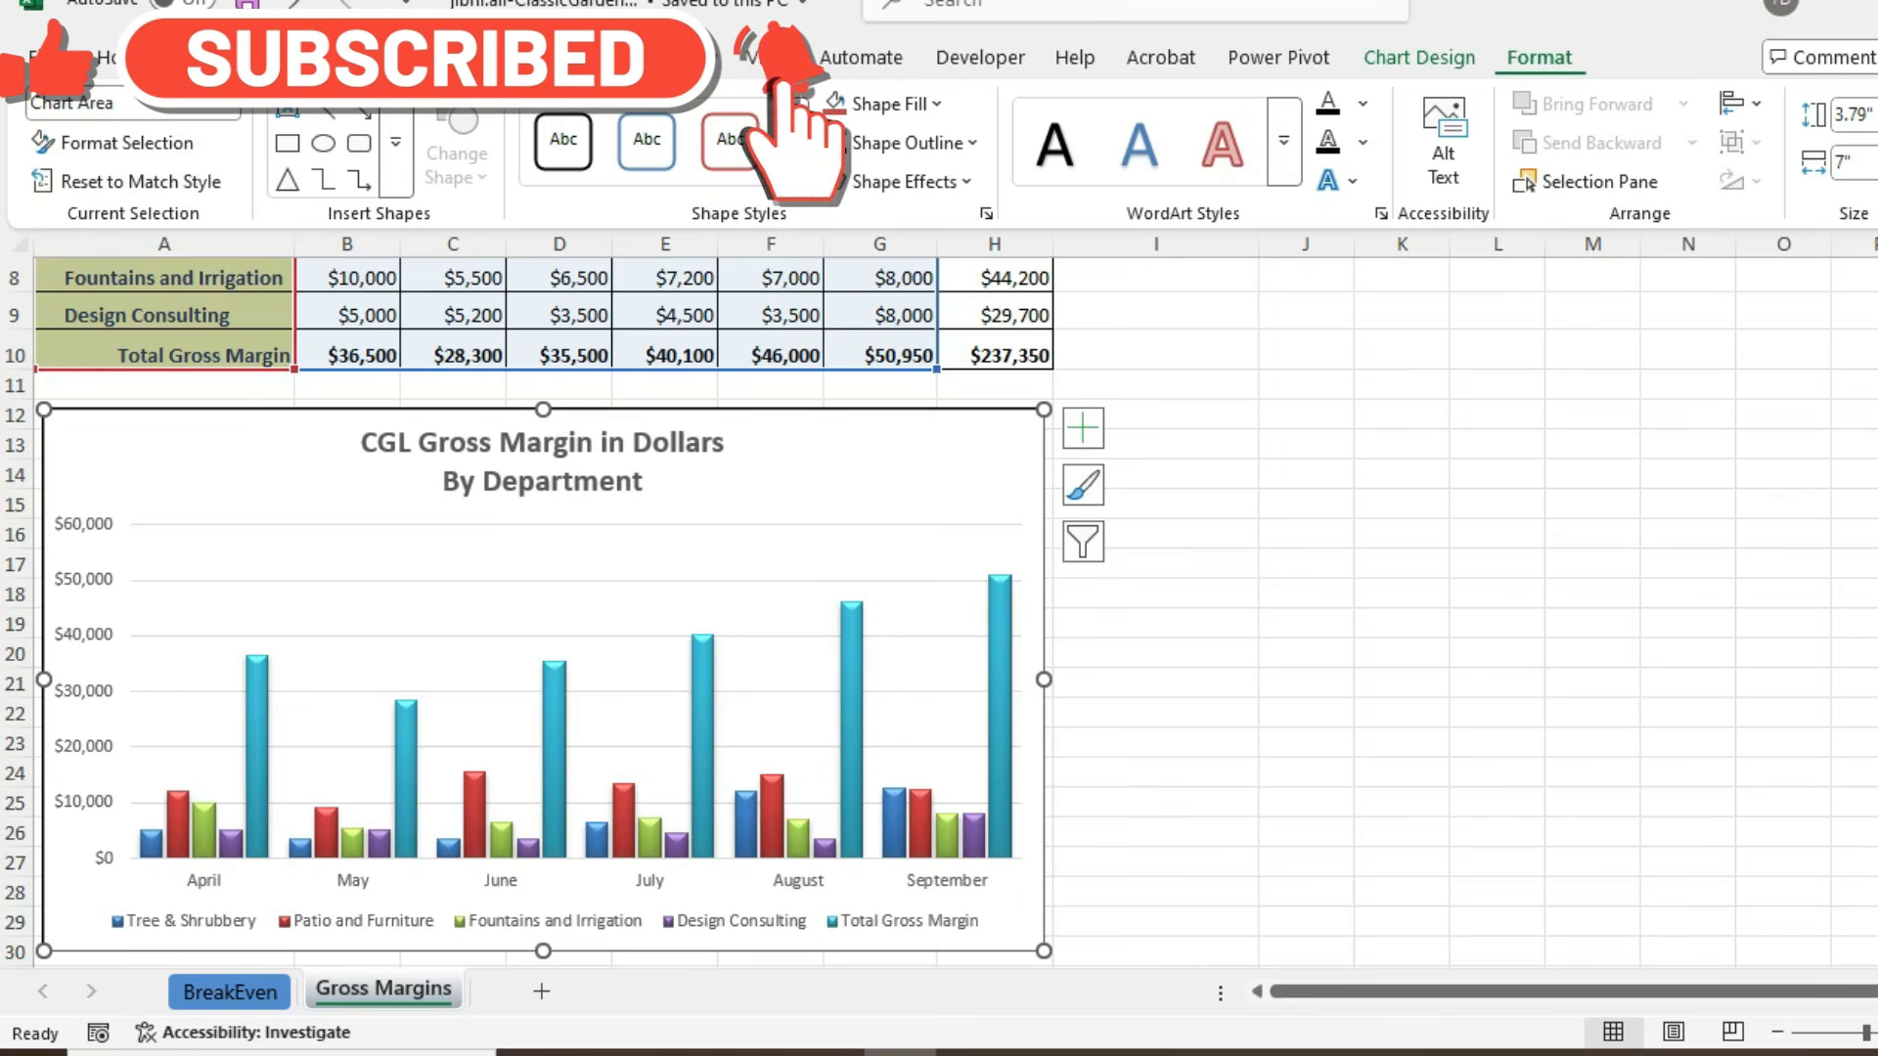
click(1420, 58)
click(68, 147)
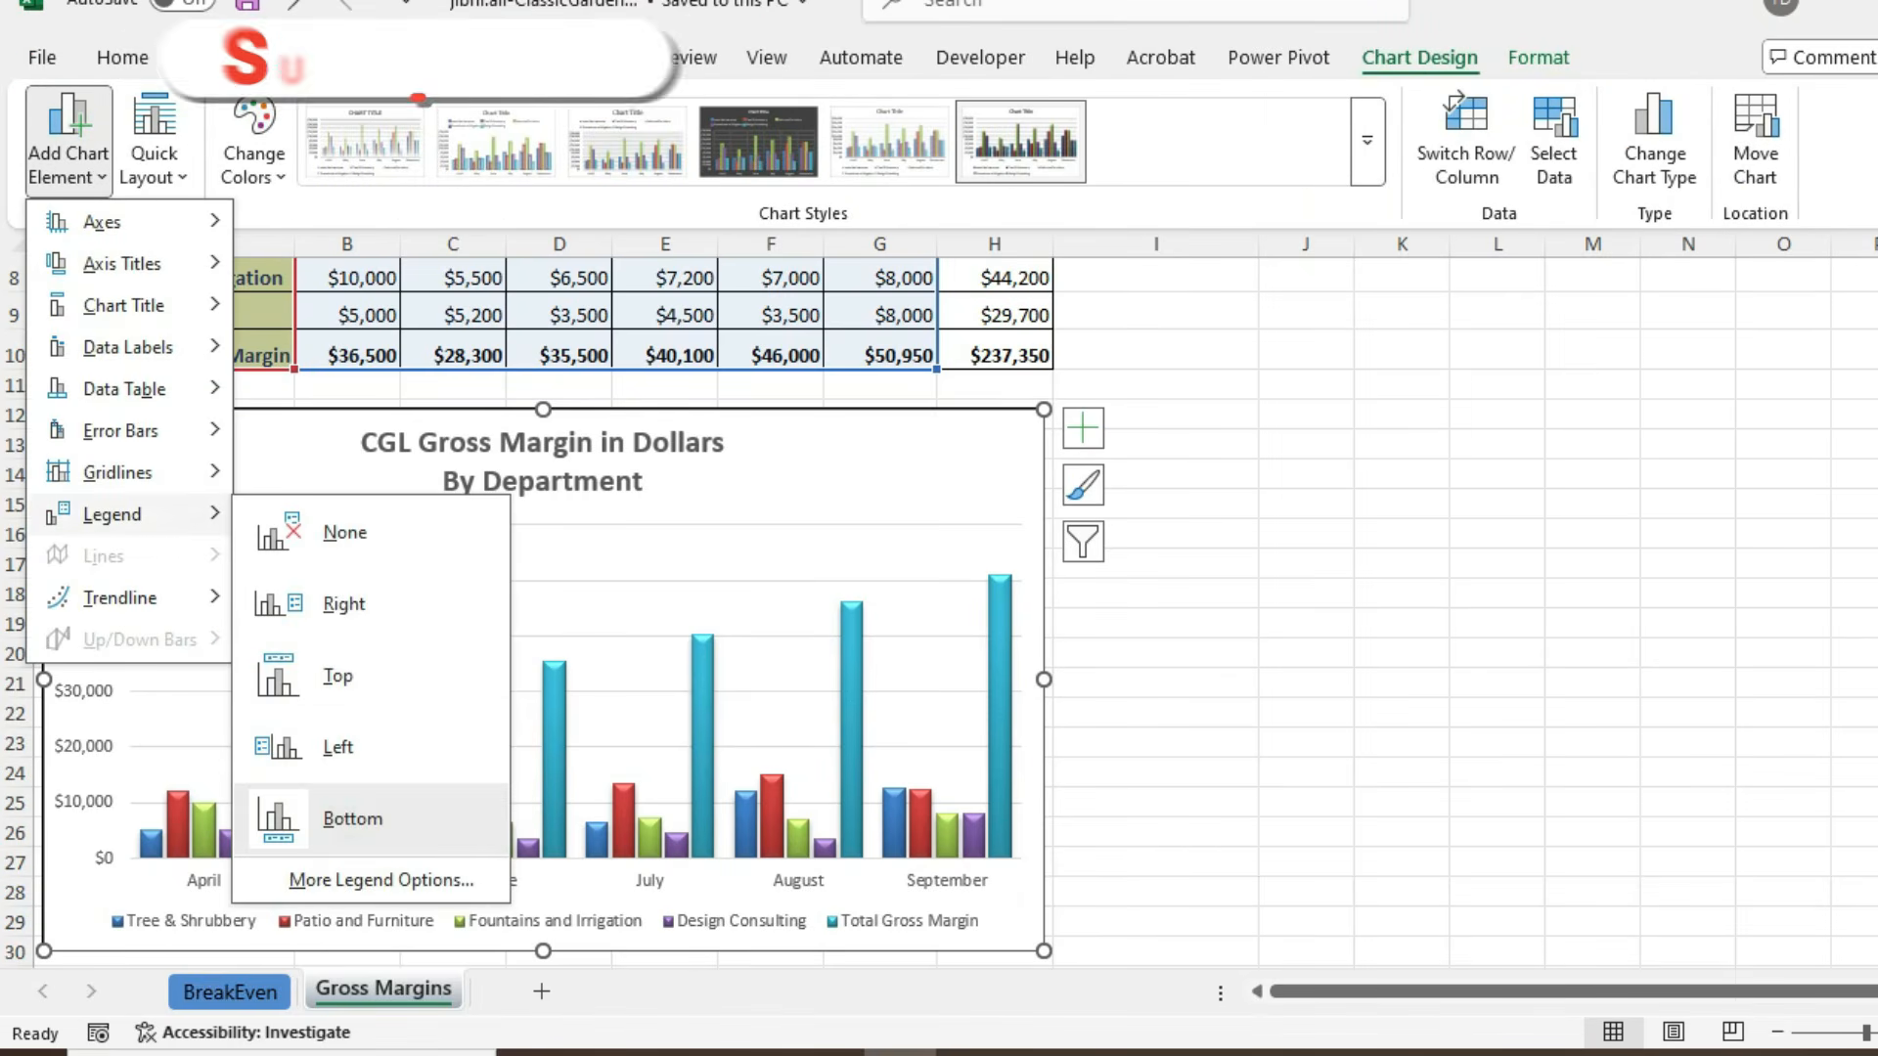
mouse_move(118, 472)
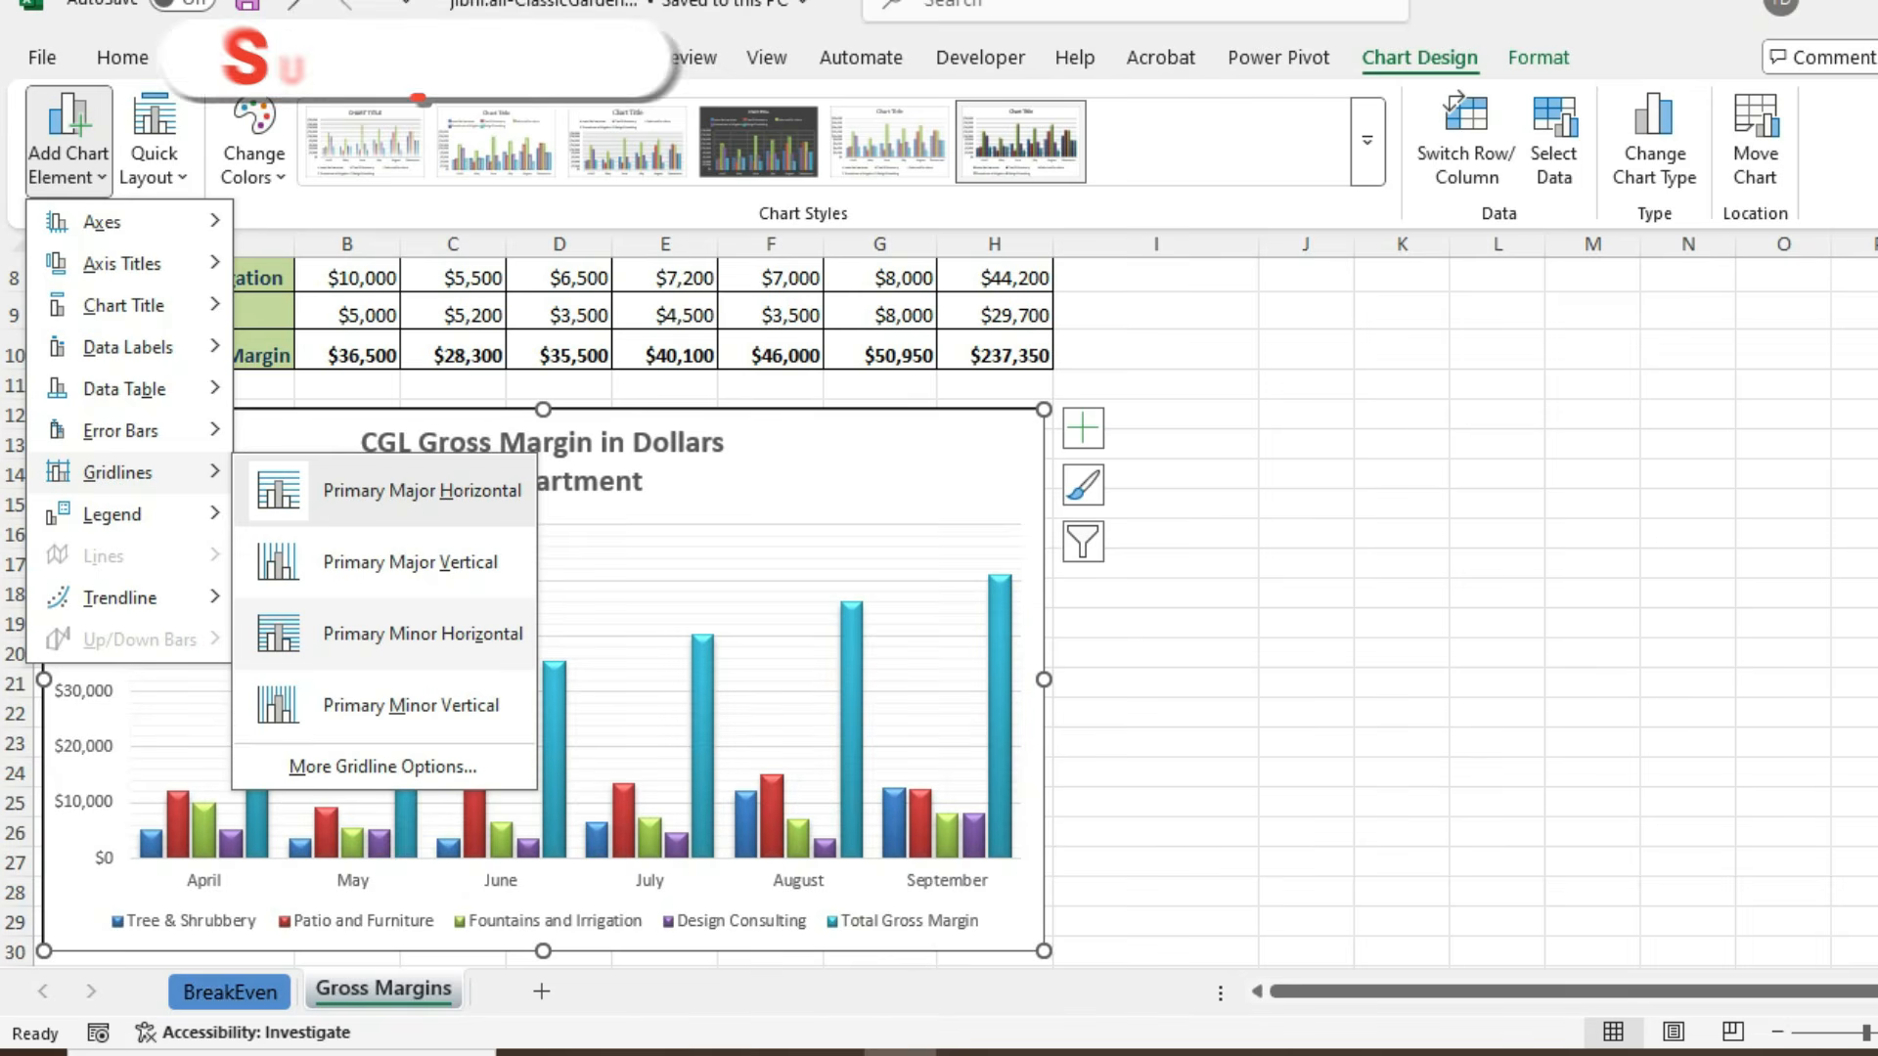
click(423, 634)
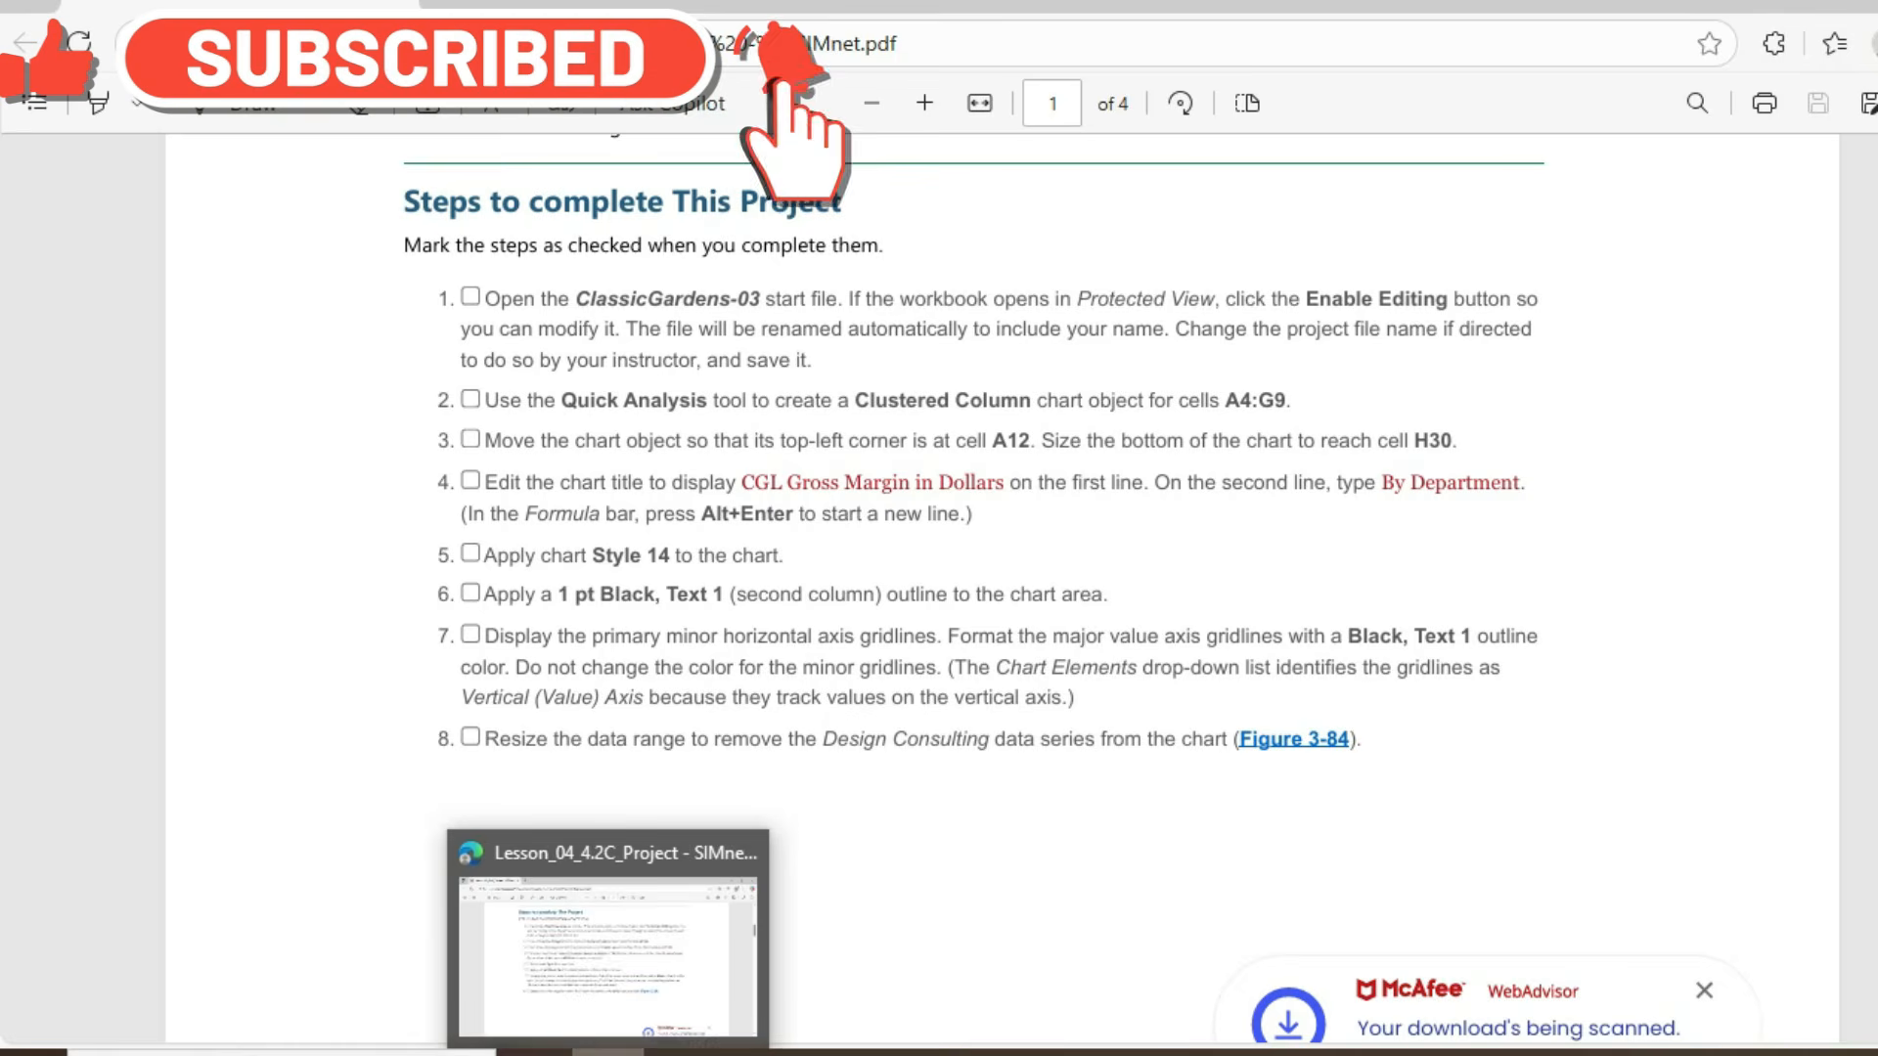
- Switch back to Excel and turn off the chart's primary minor horizontal gridlines
click(608, 1052)
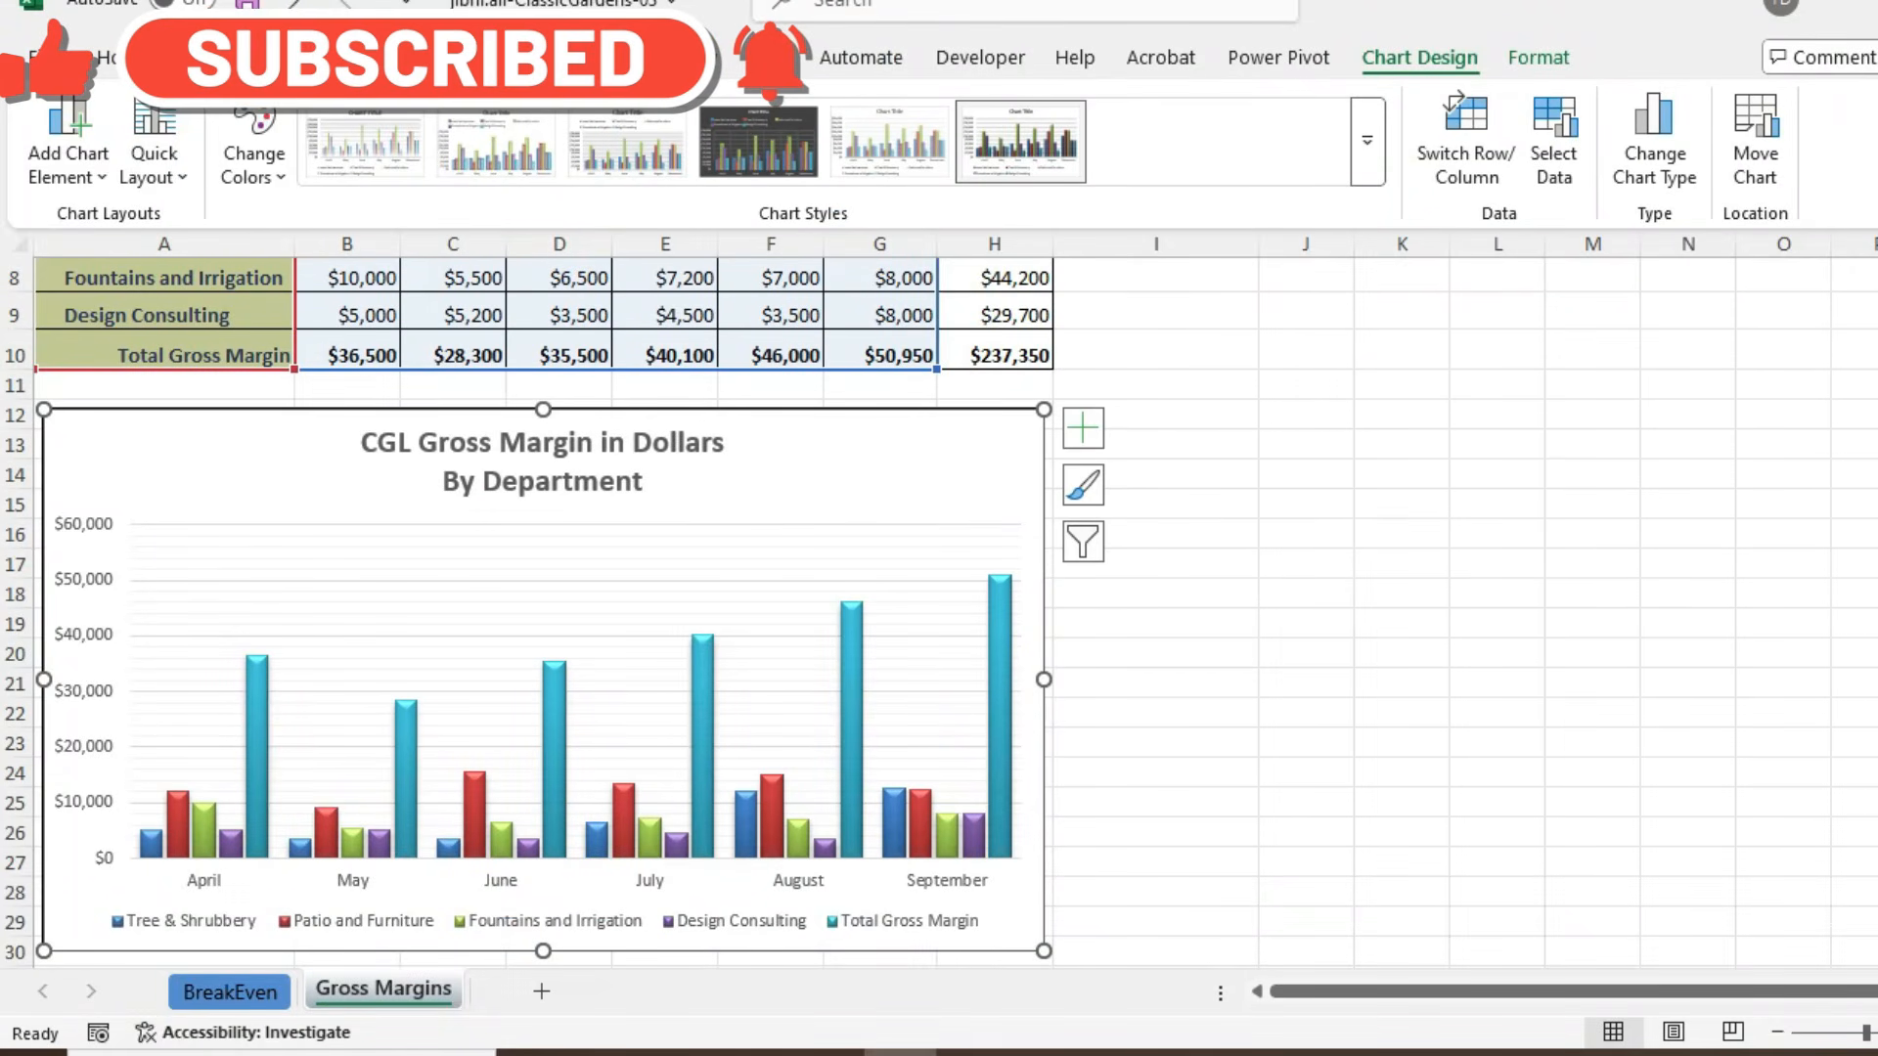
click(69, 142)
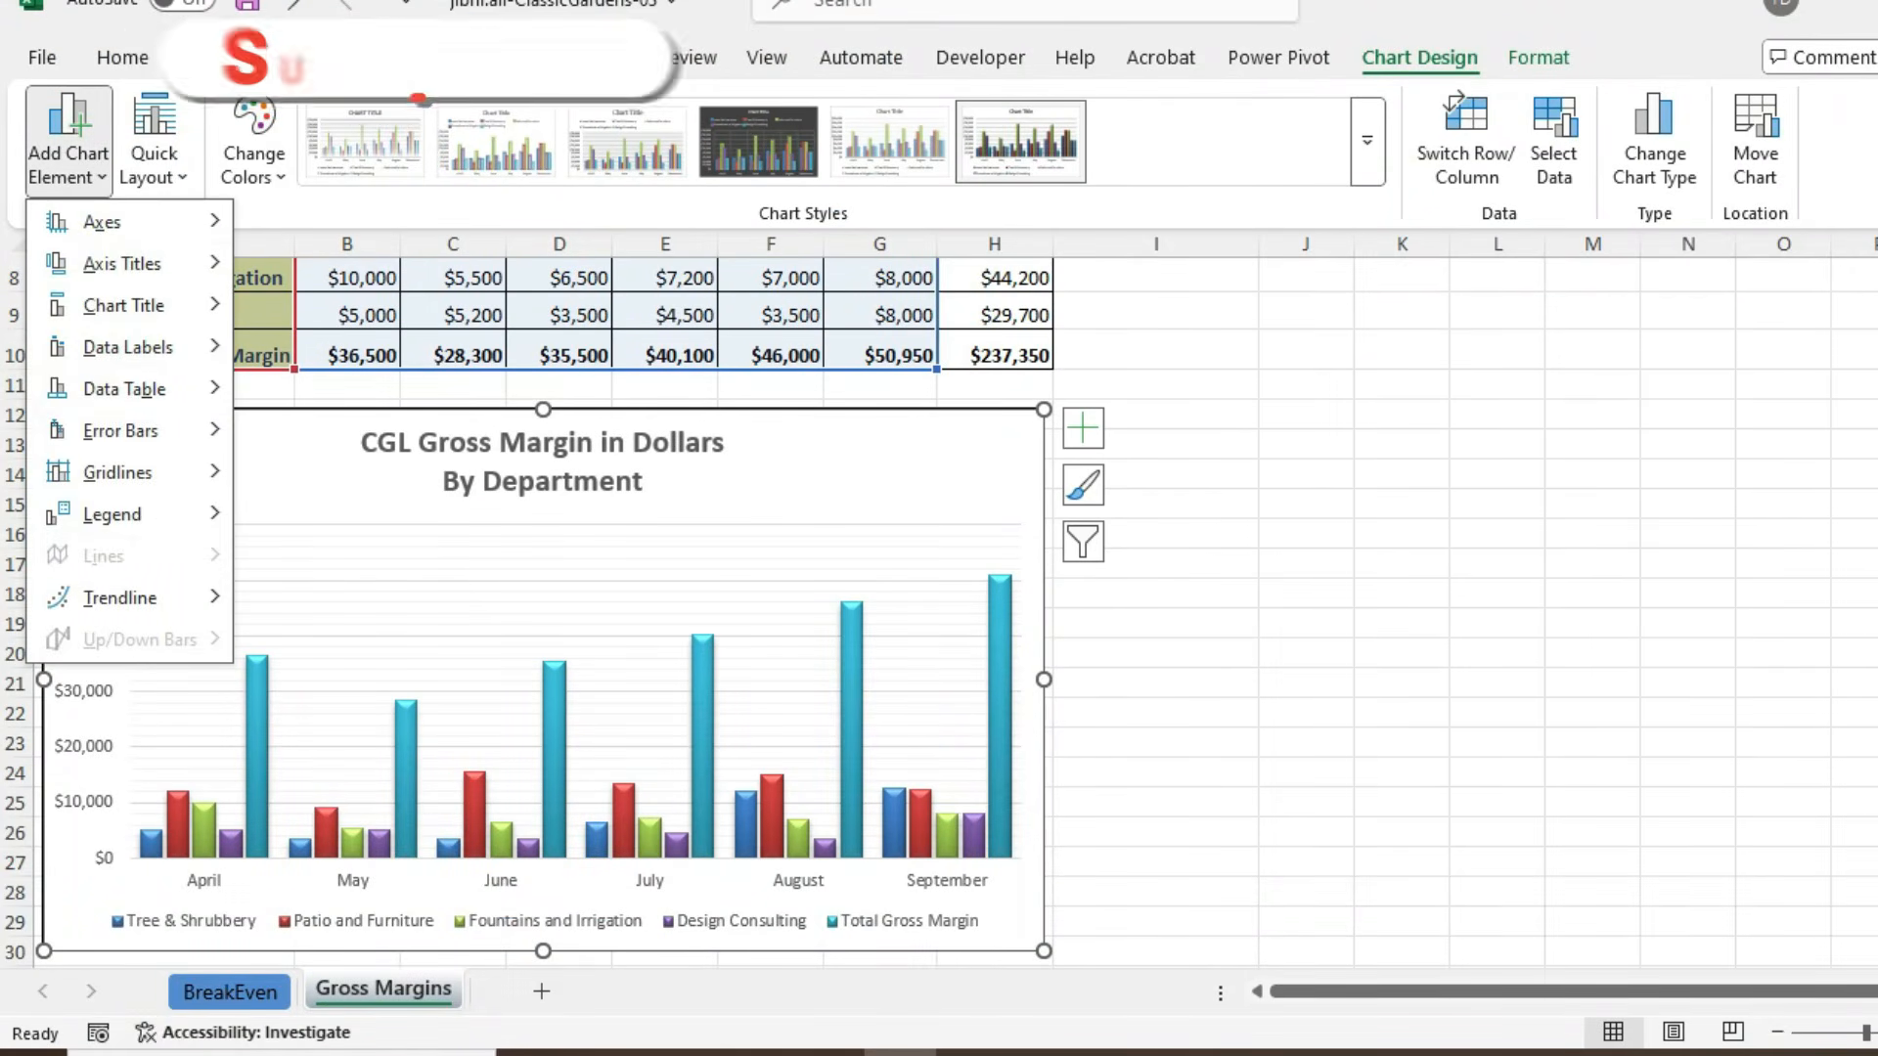
mouse_move(118, 473)
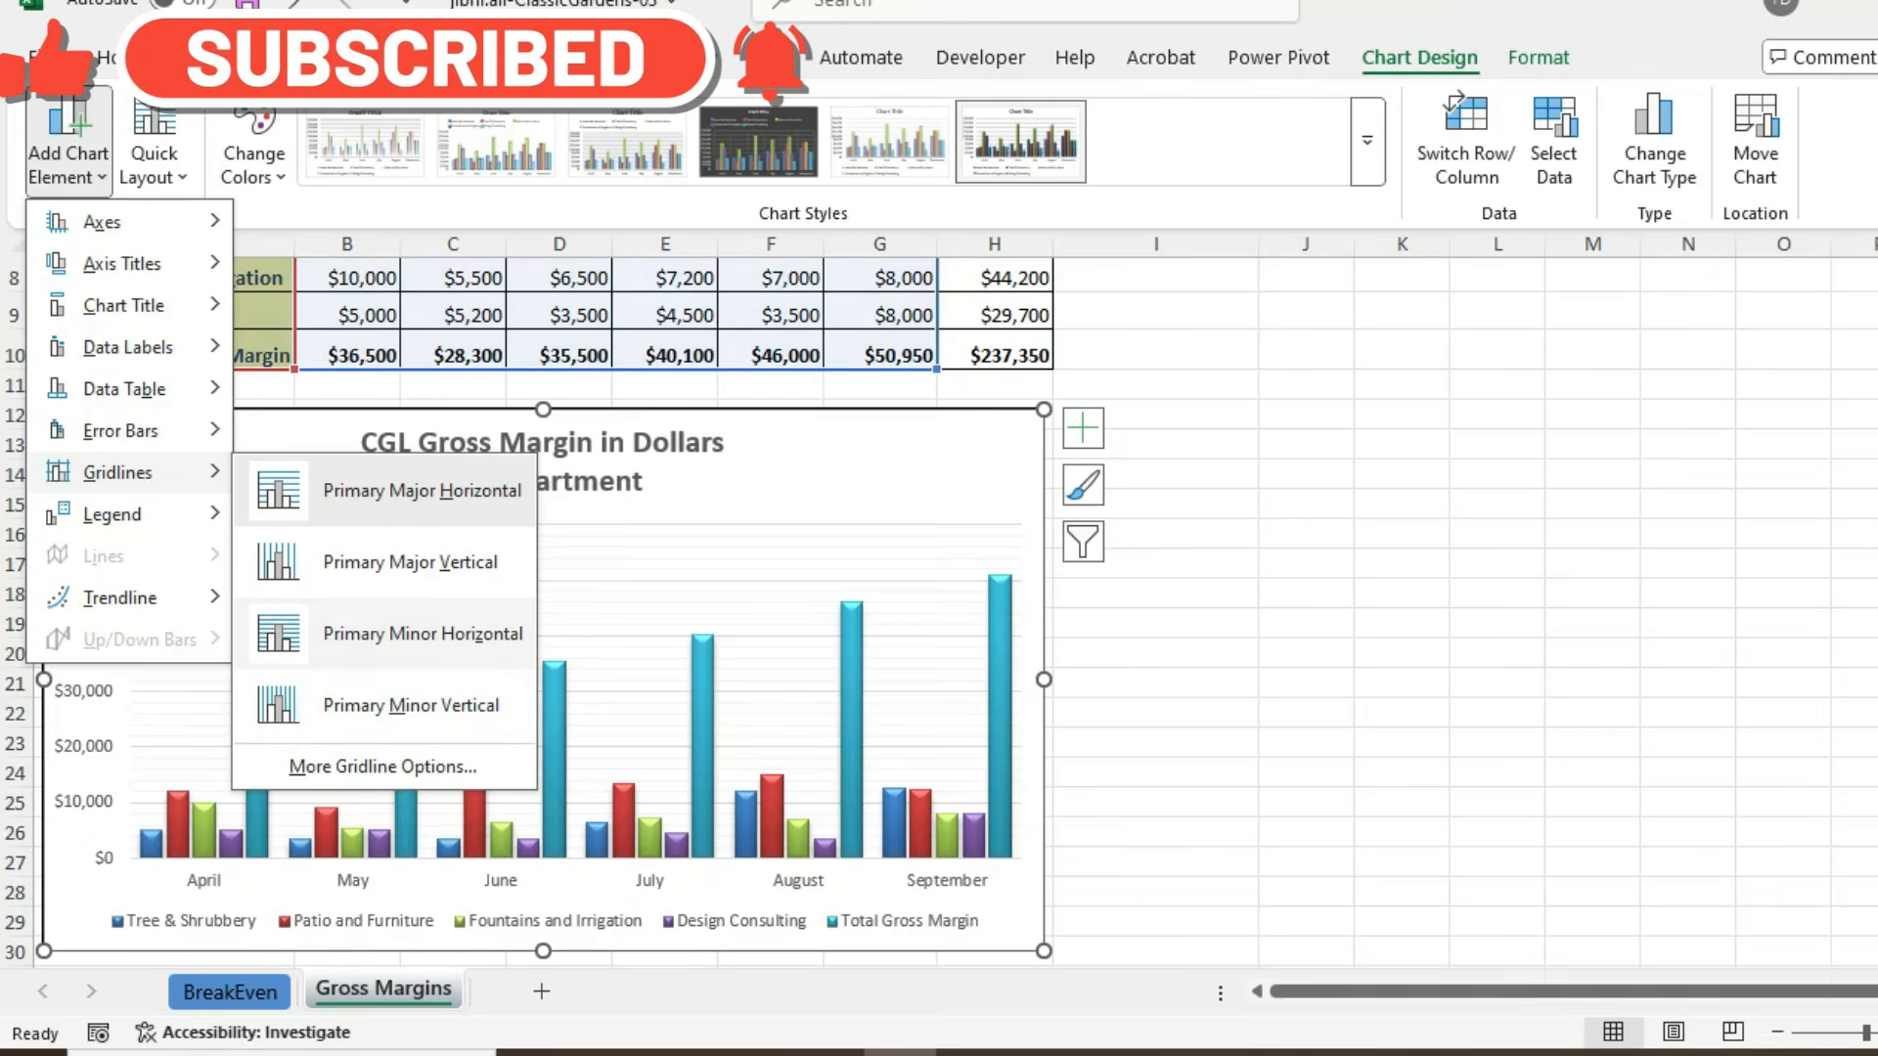
click(423, 634)
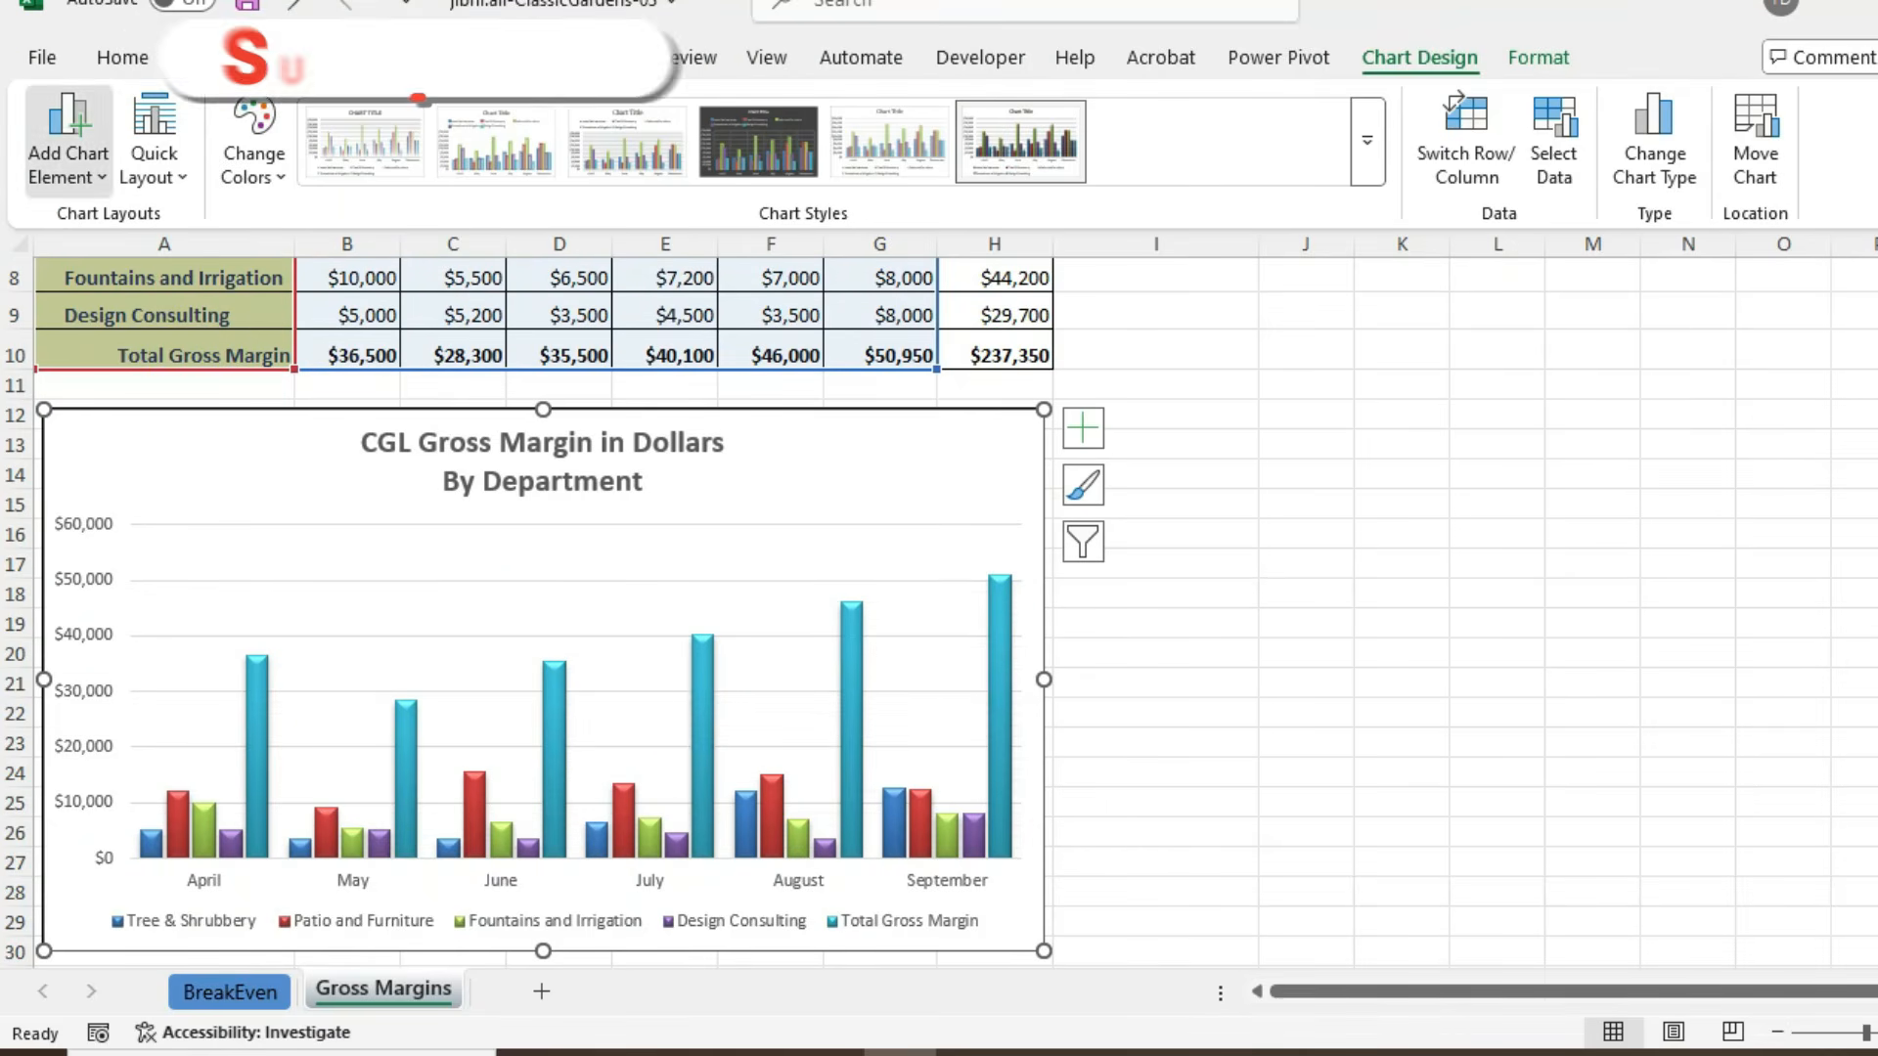
click(67, 165)
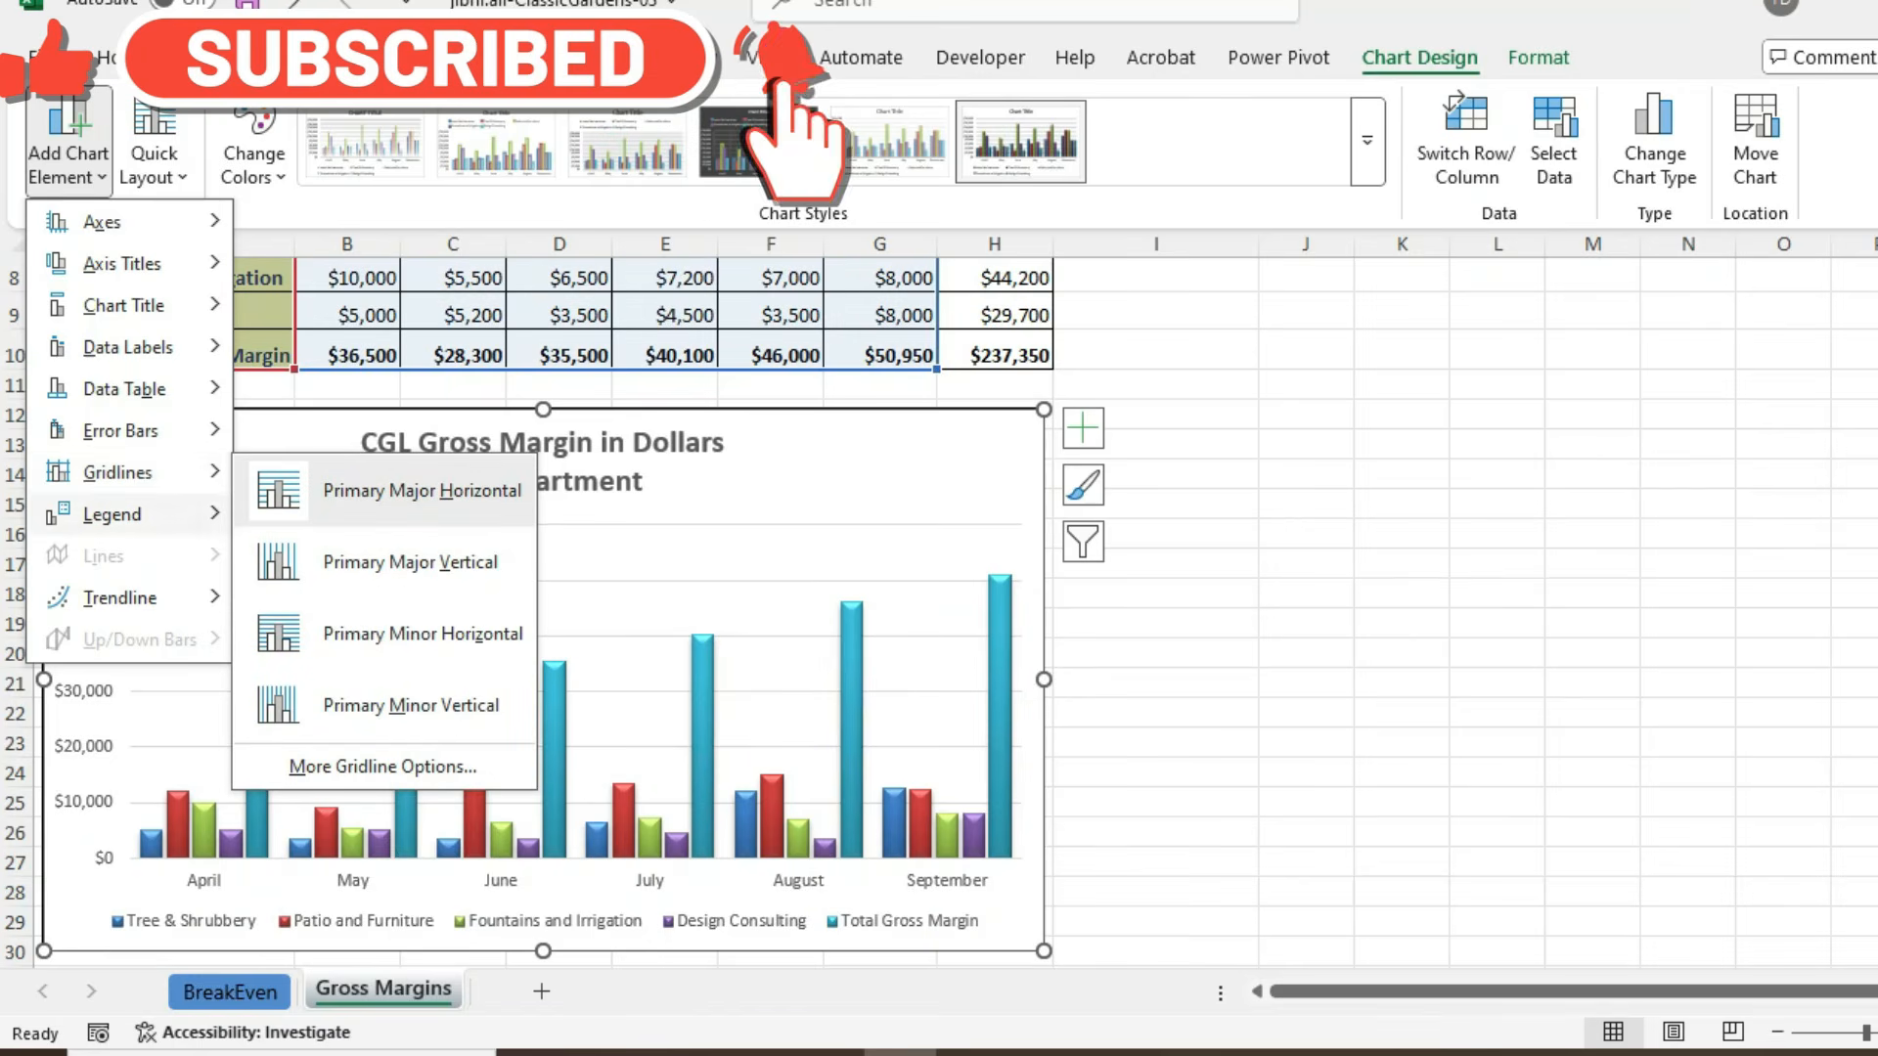
- Turn the chart's primary minor horizontal gridlines back on
click(1083, 428)
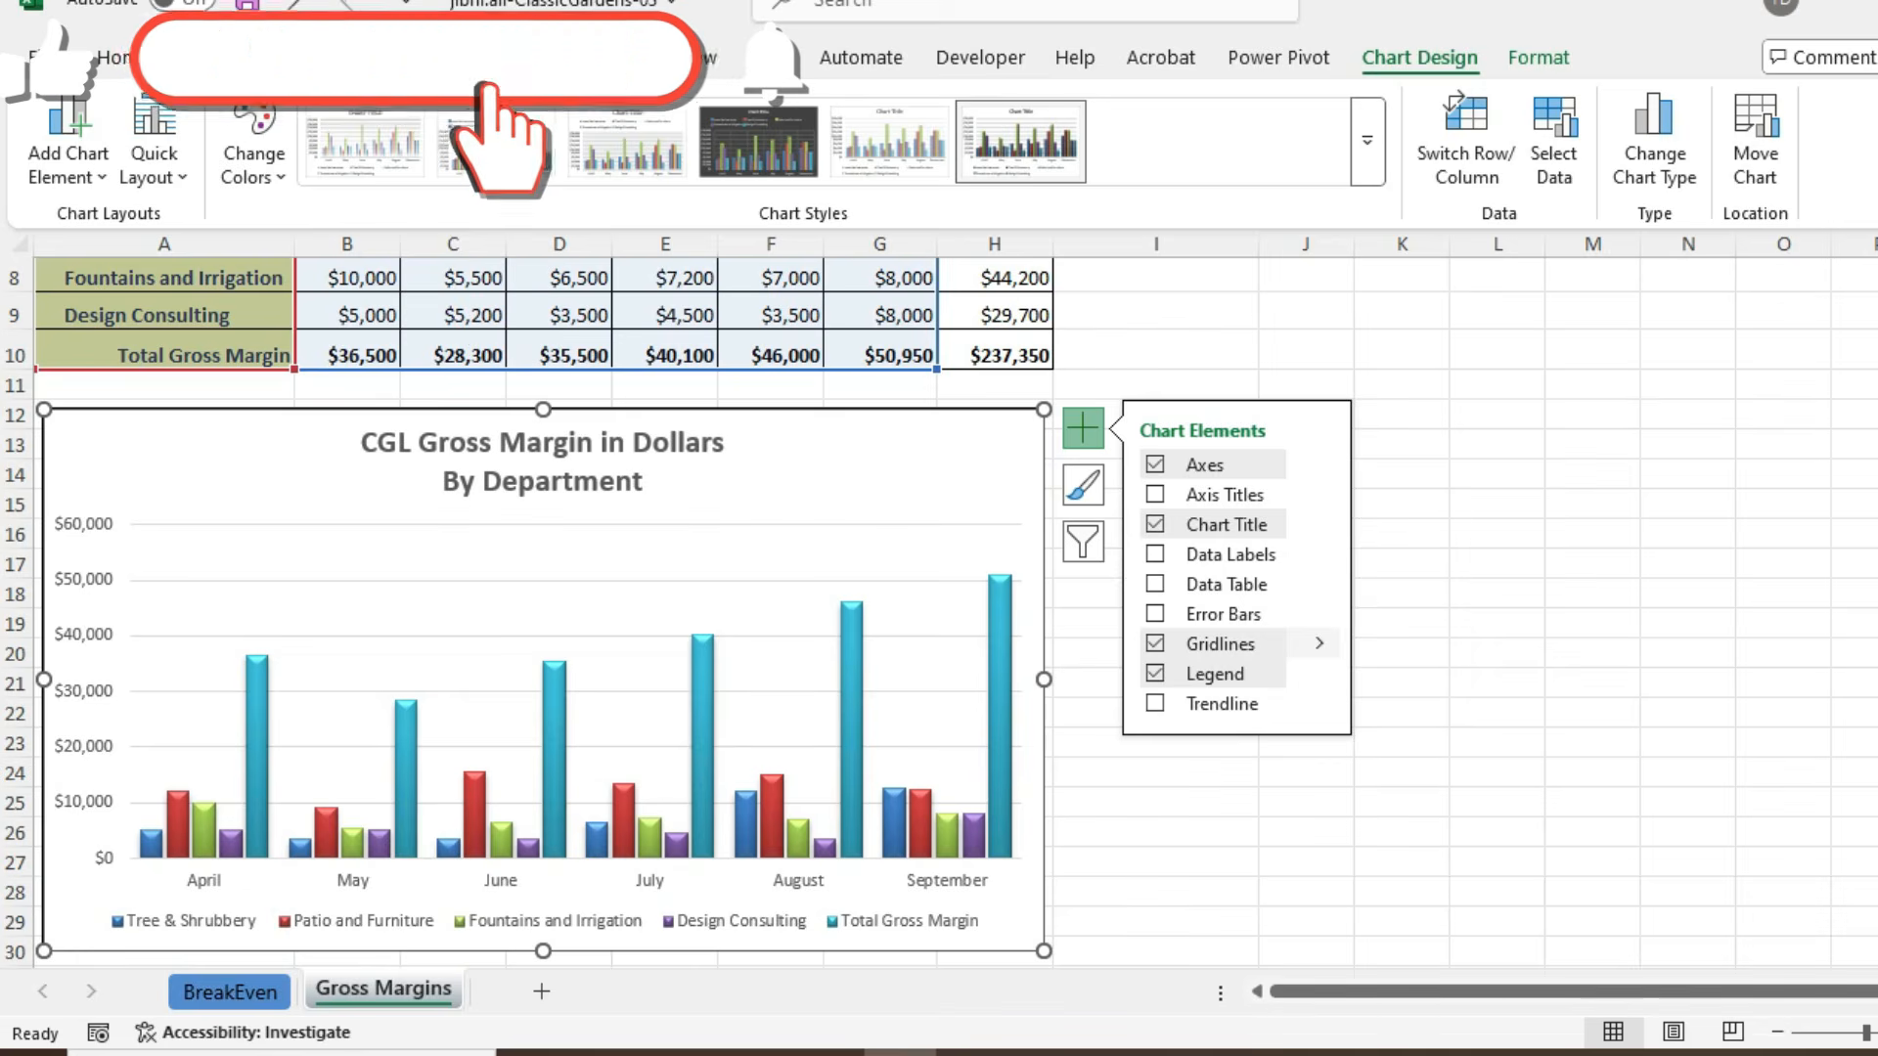
click(1319, 644)
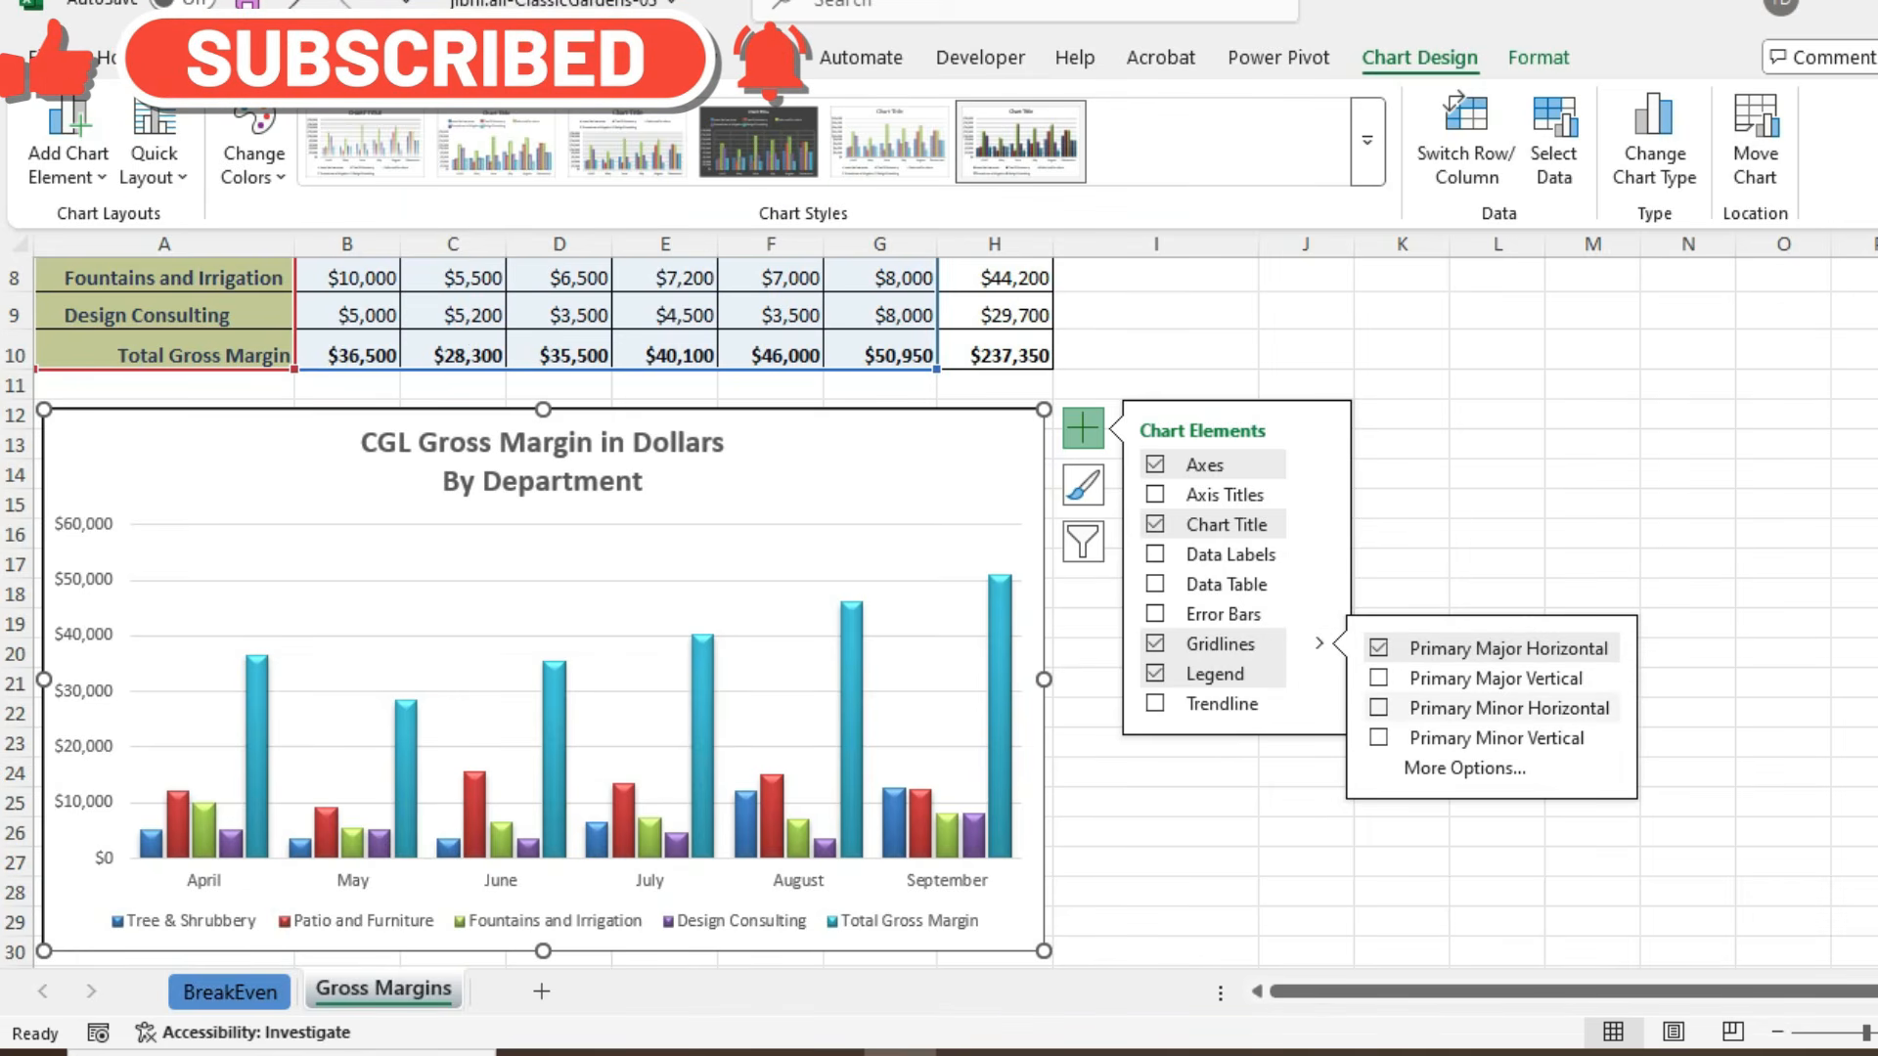
click(1378, 707)
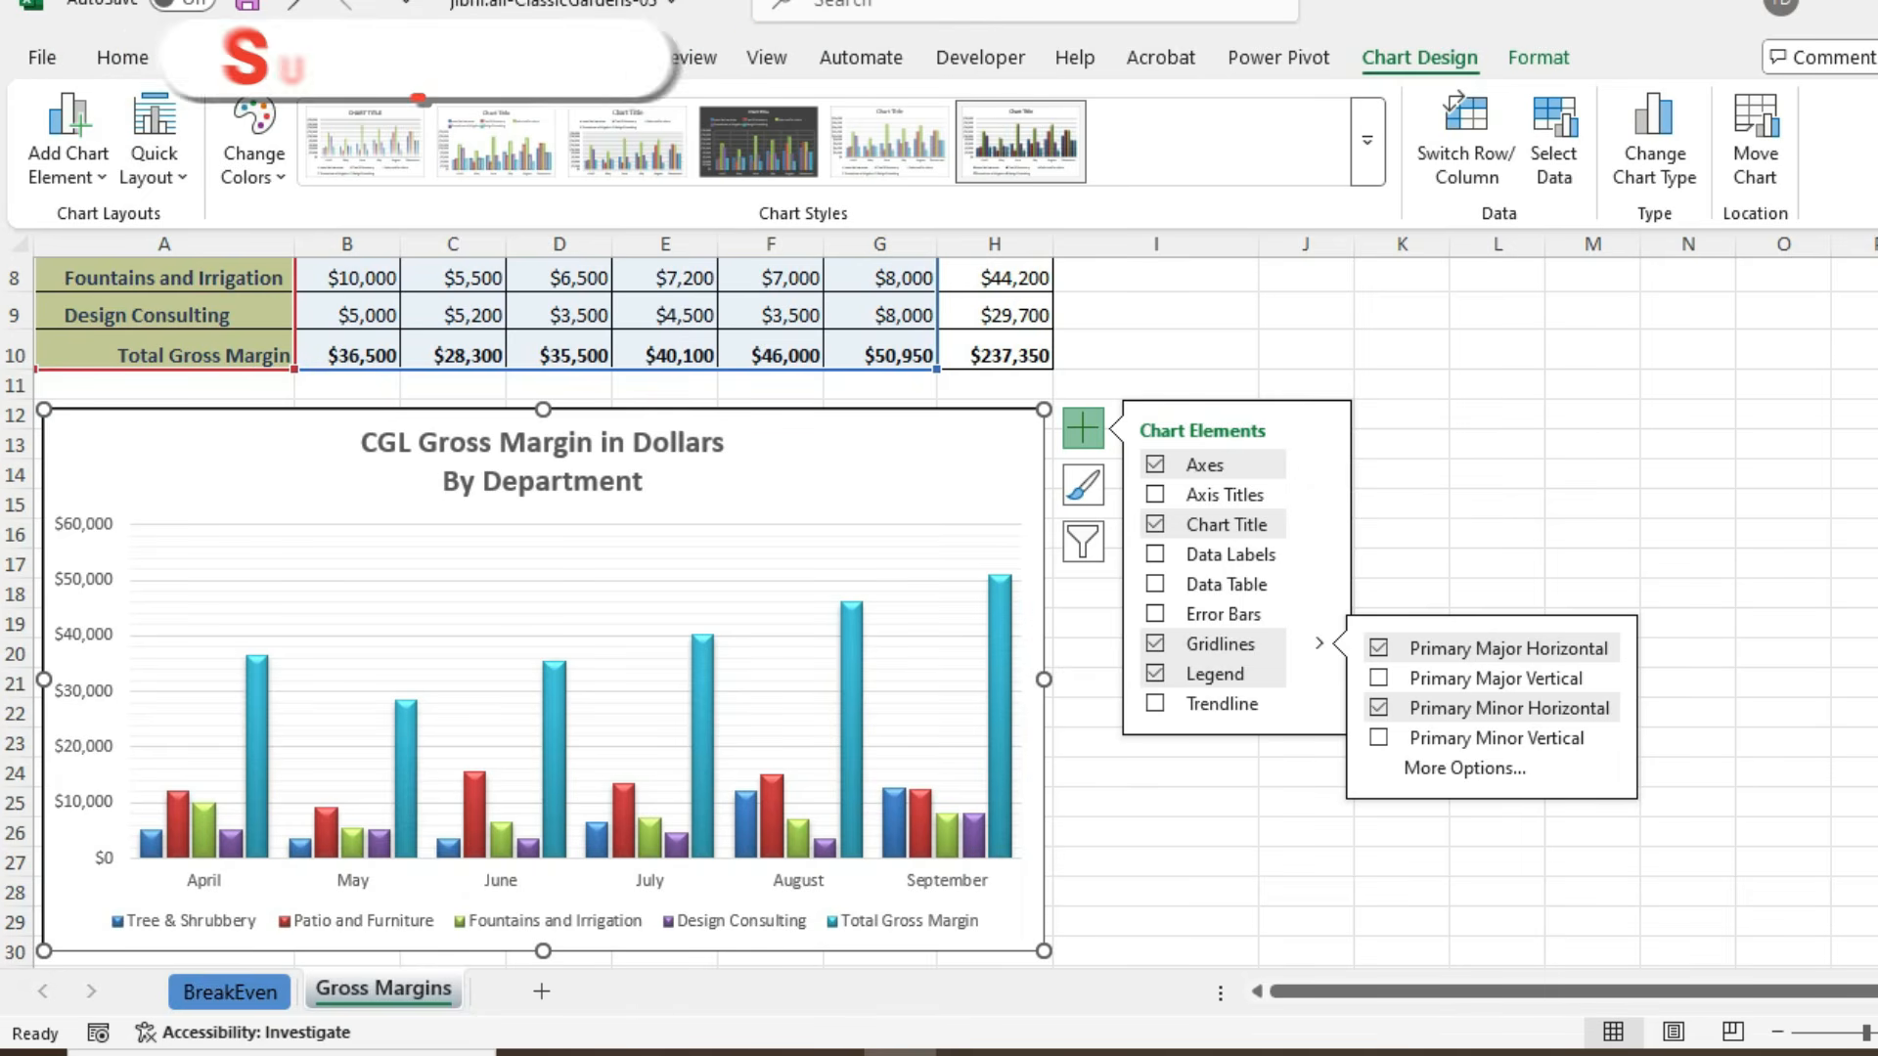
key(Escape)
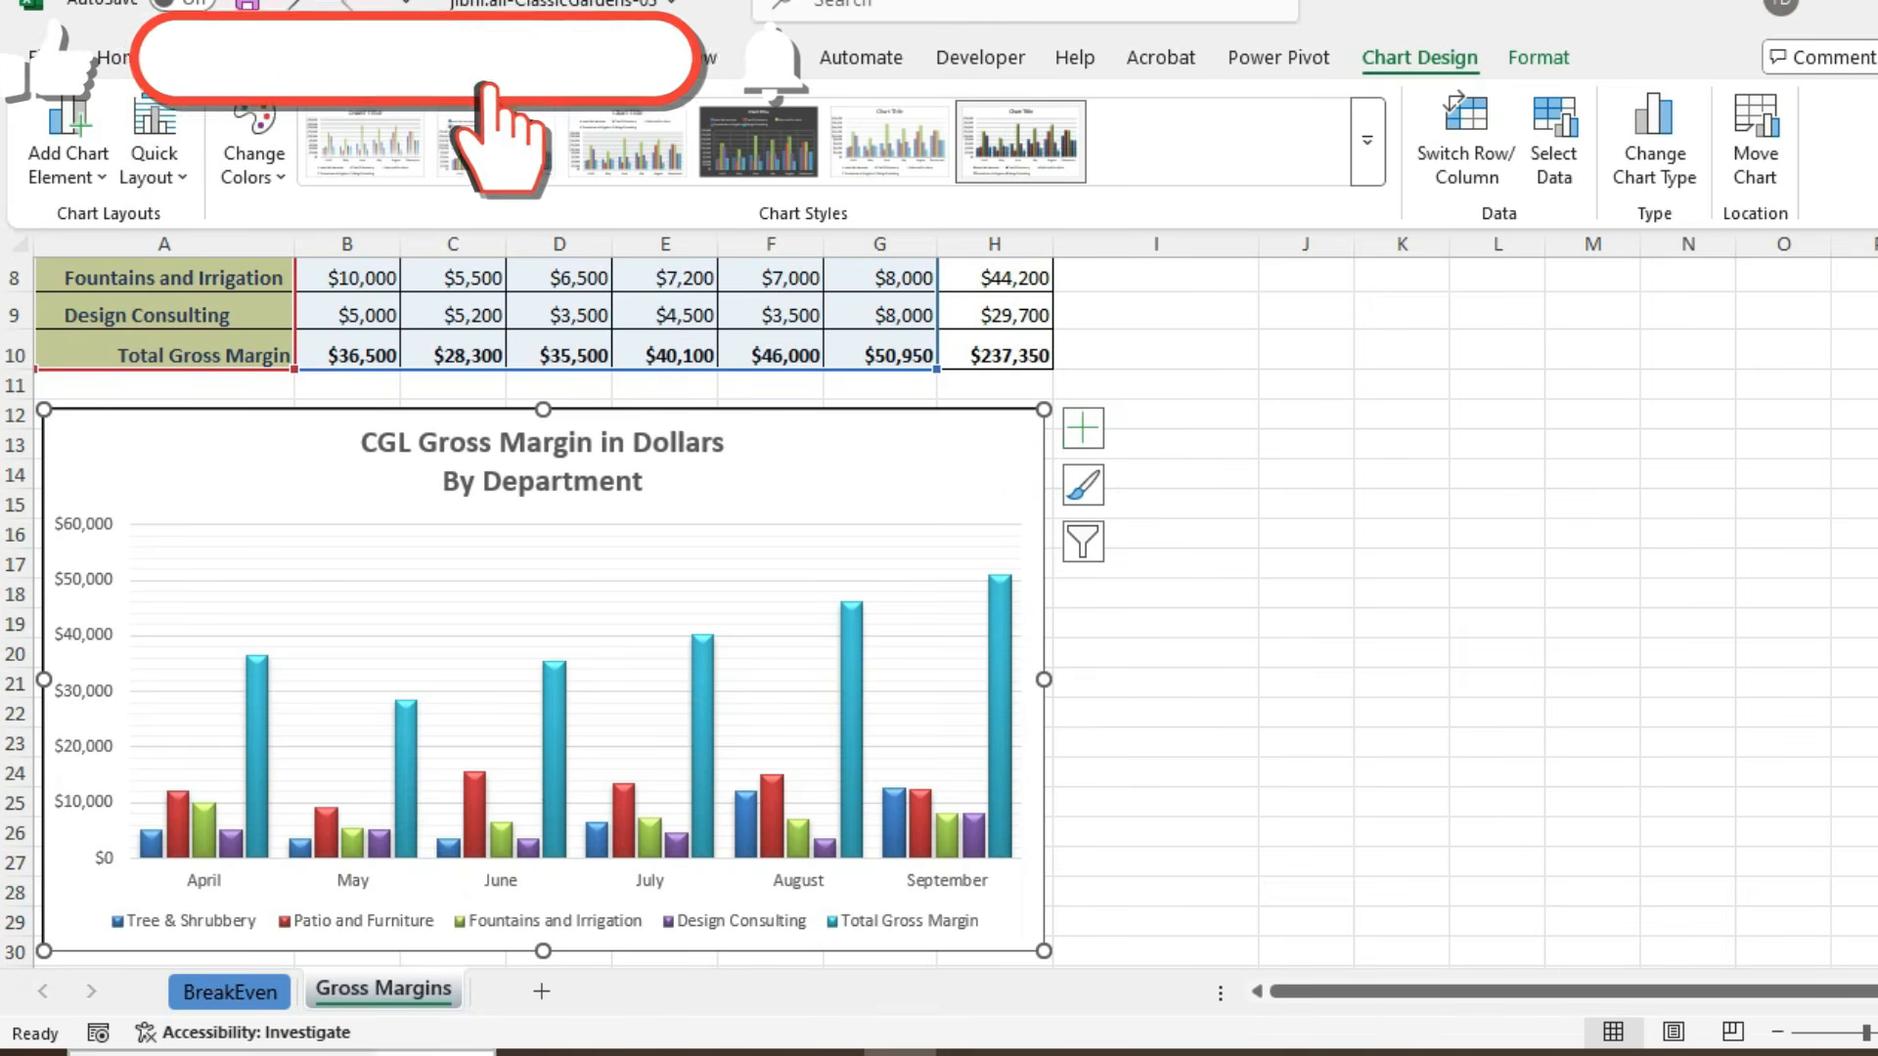
- Consult the PDF instructions and set the chart's major value axis gridlines to the line color Black, Text 1
key(alt+Tab)
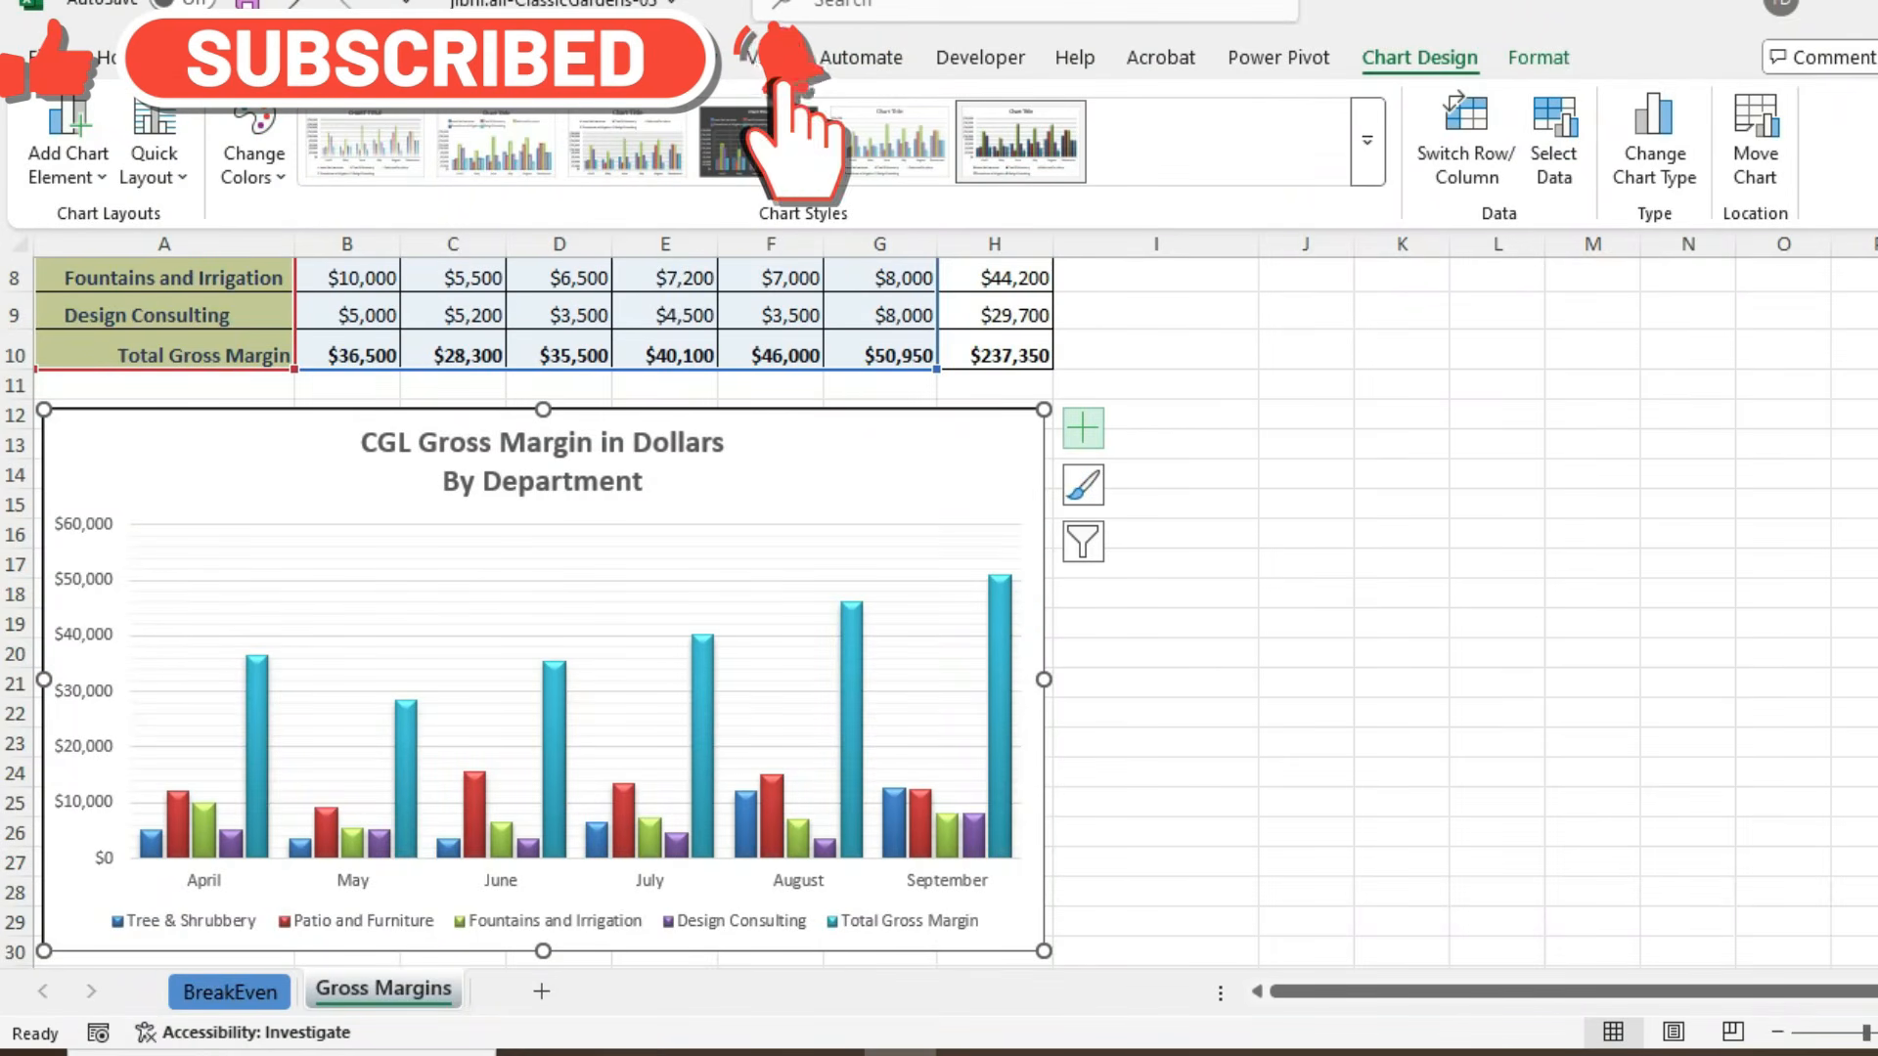
click(1083, 428)
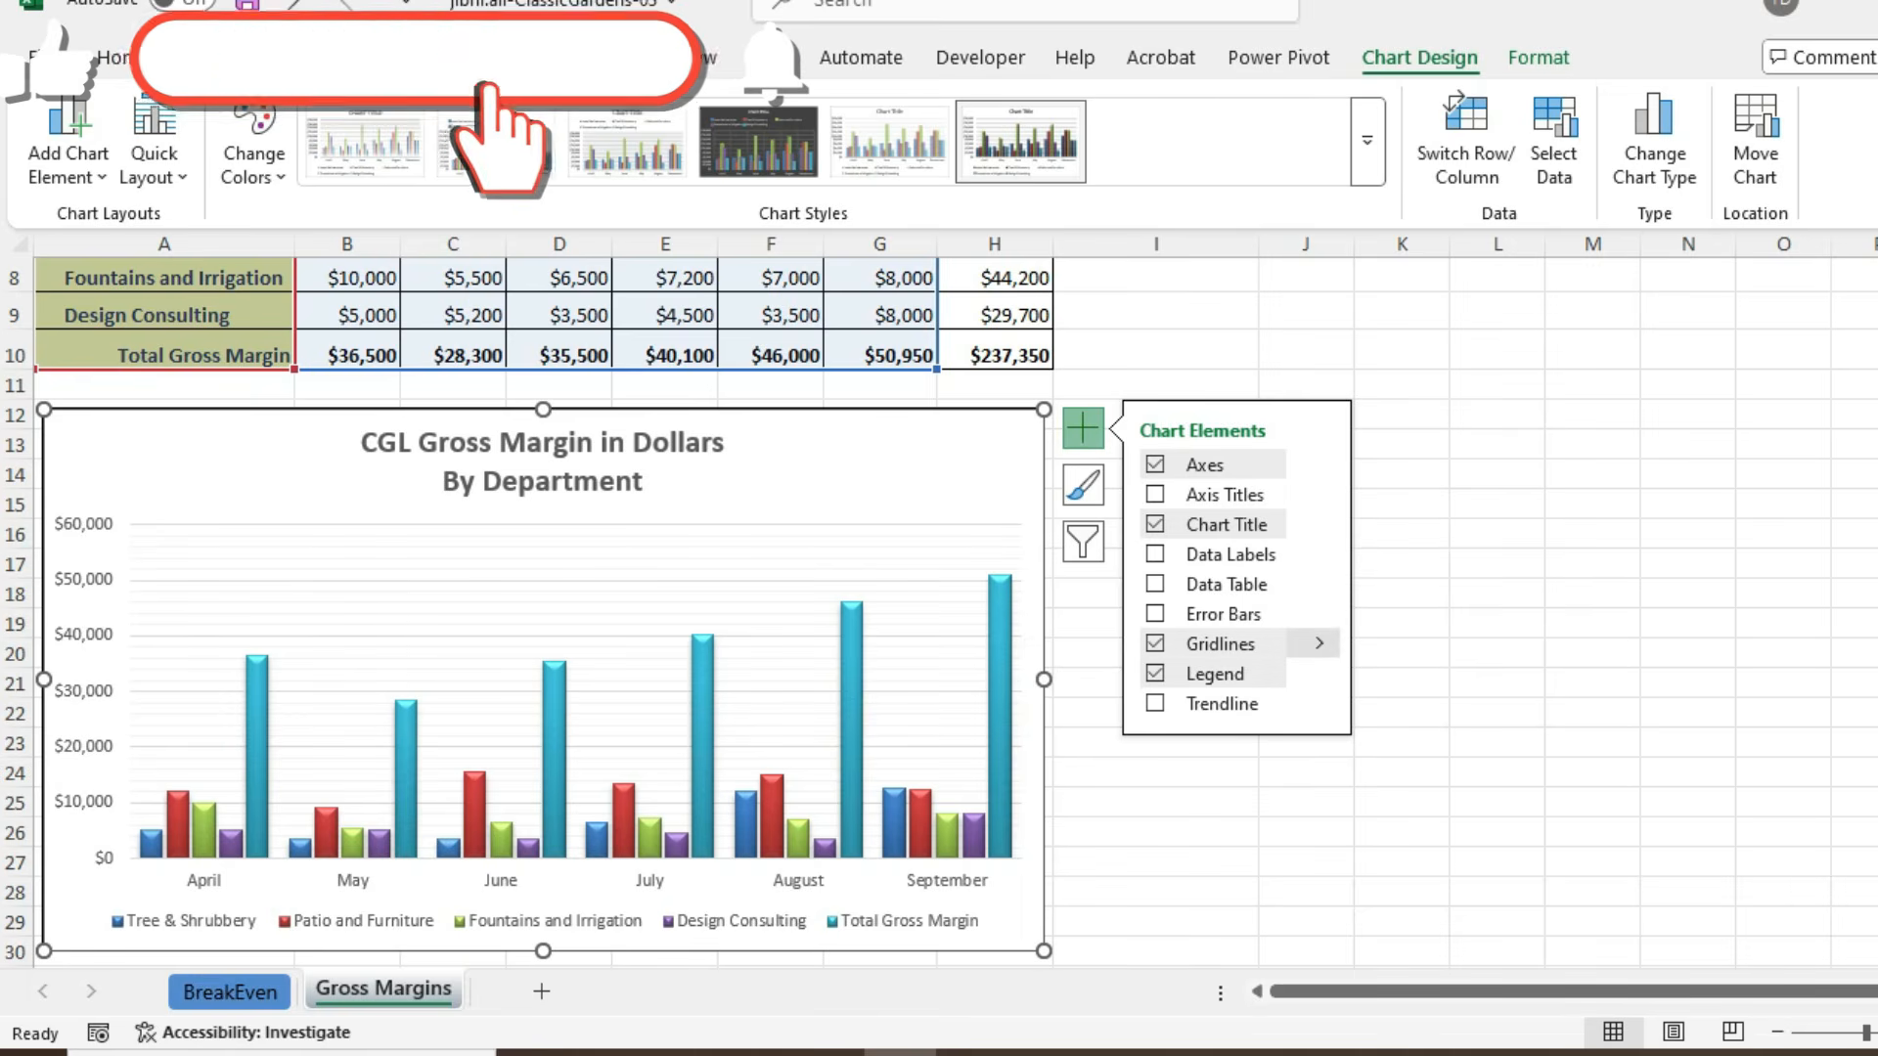
click(1319, 643)
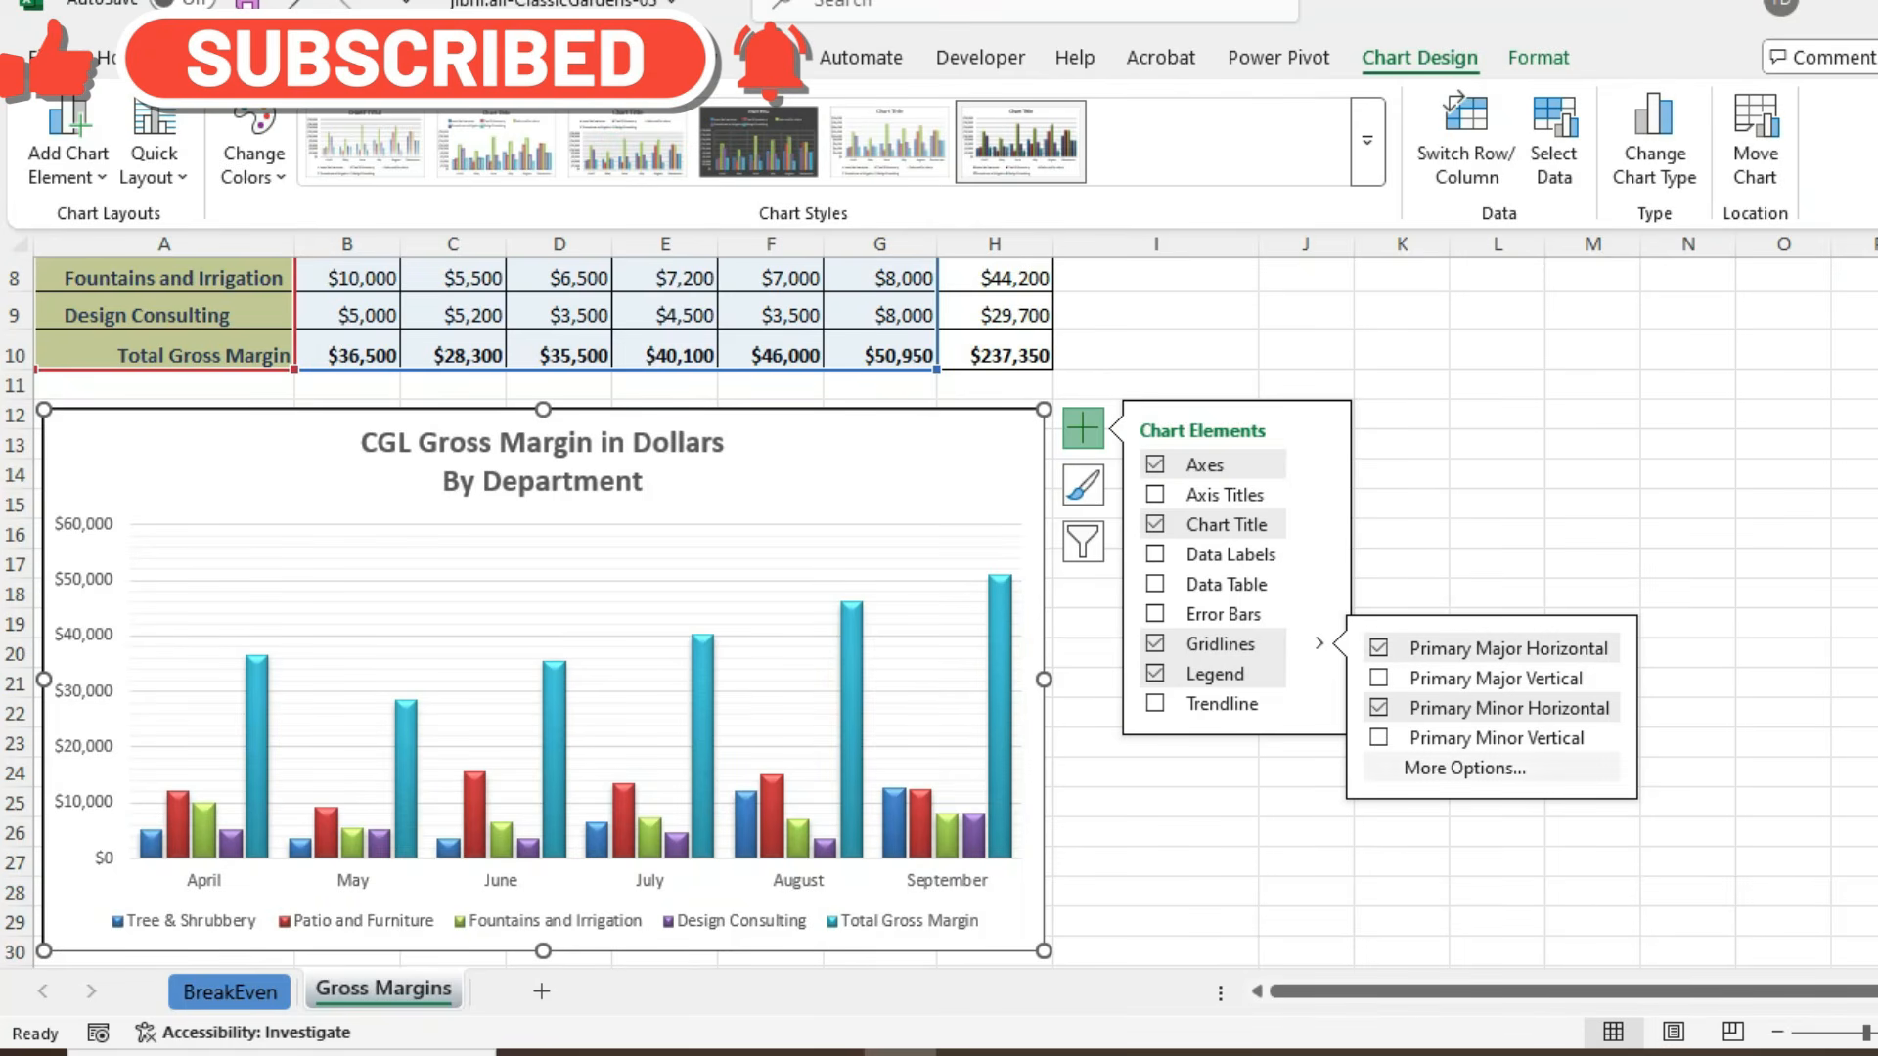
click(1465, 769)
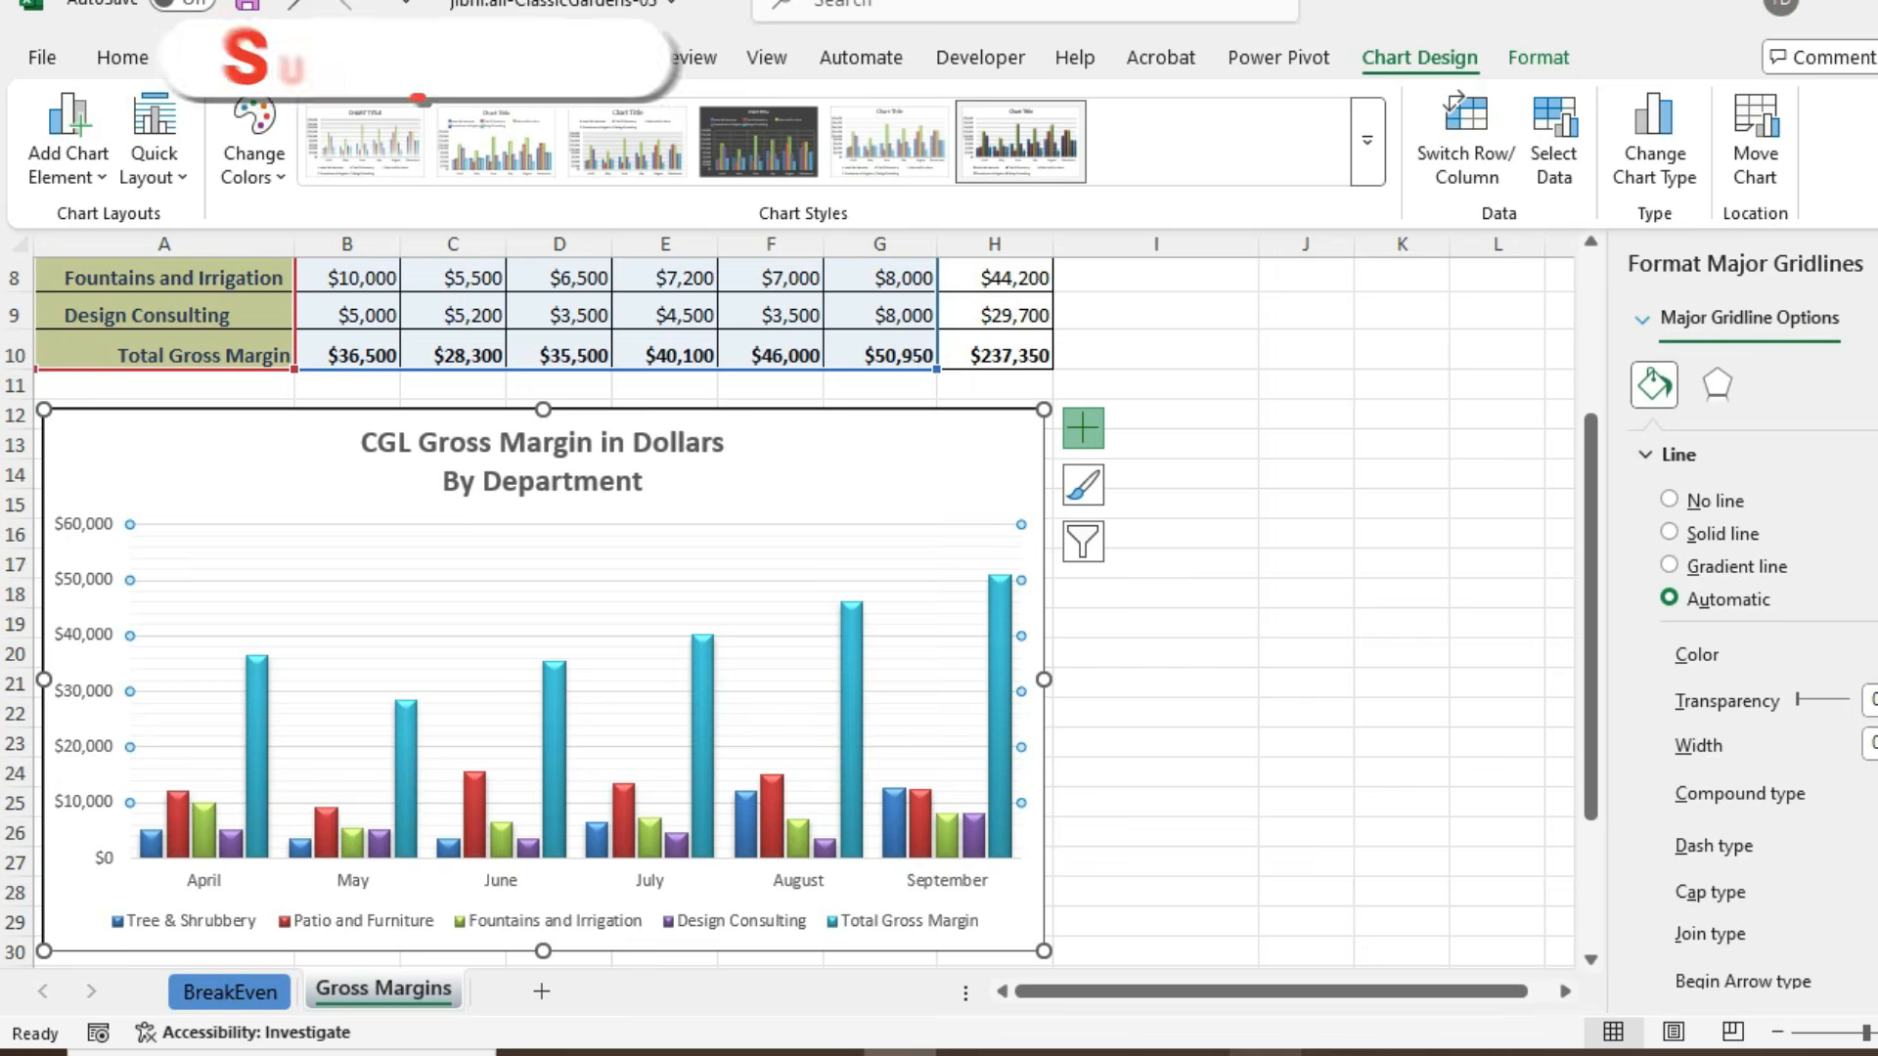
mouse_move(1264, 1053)
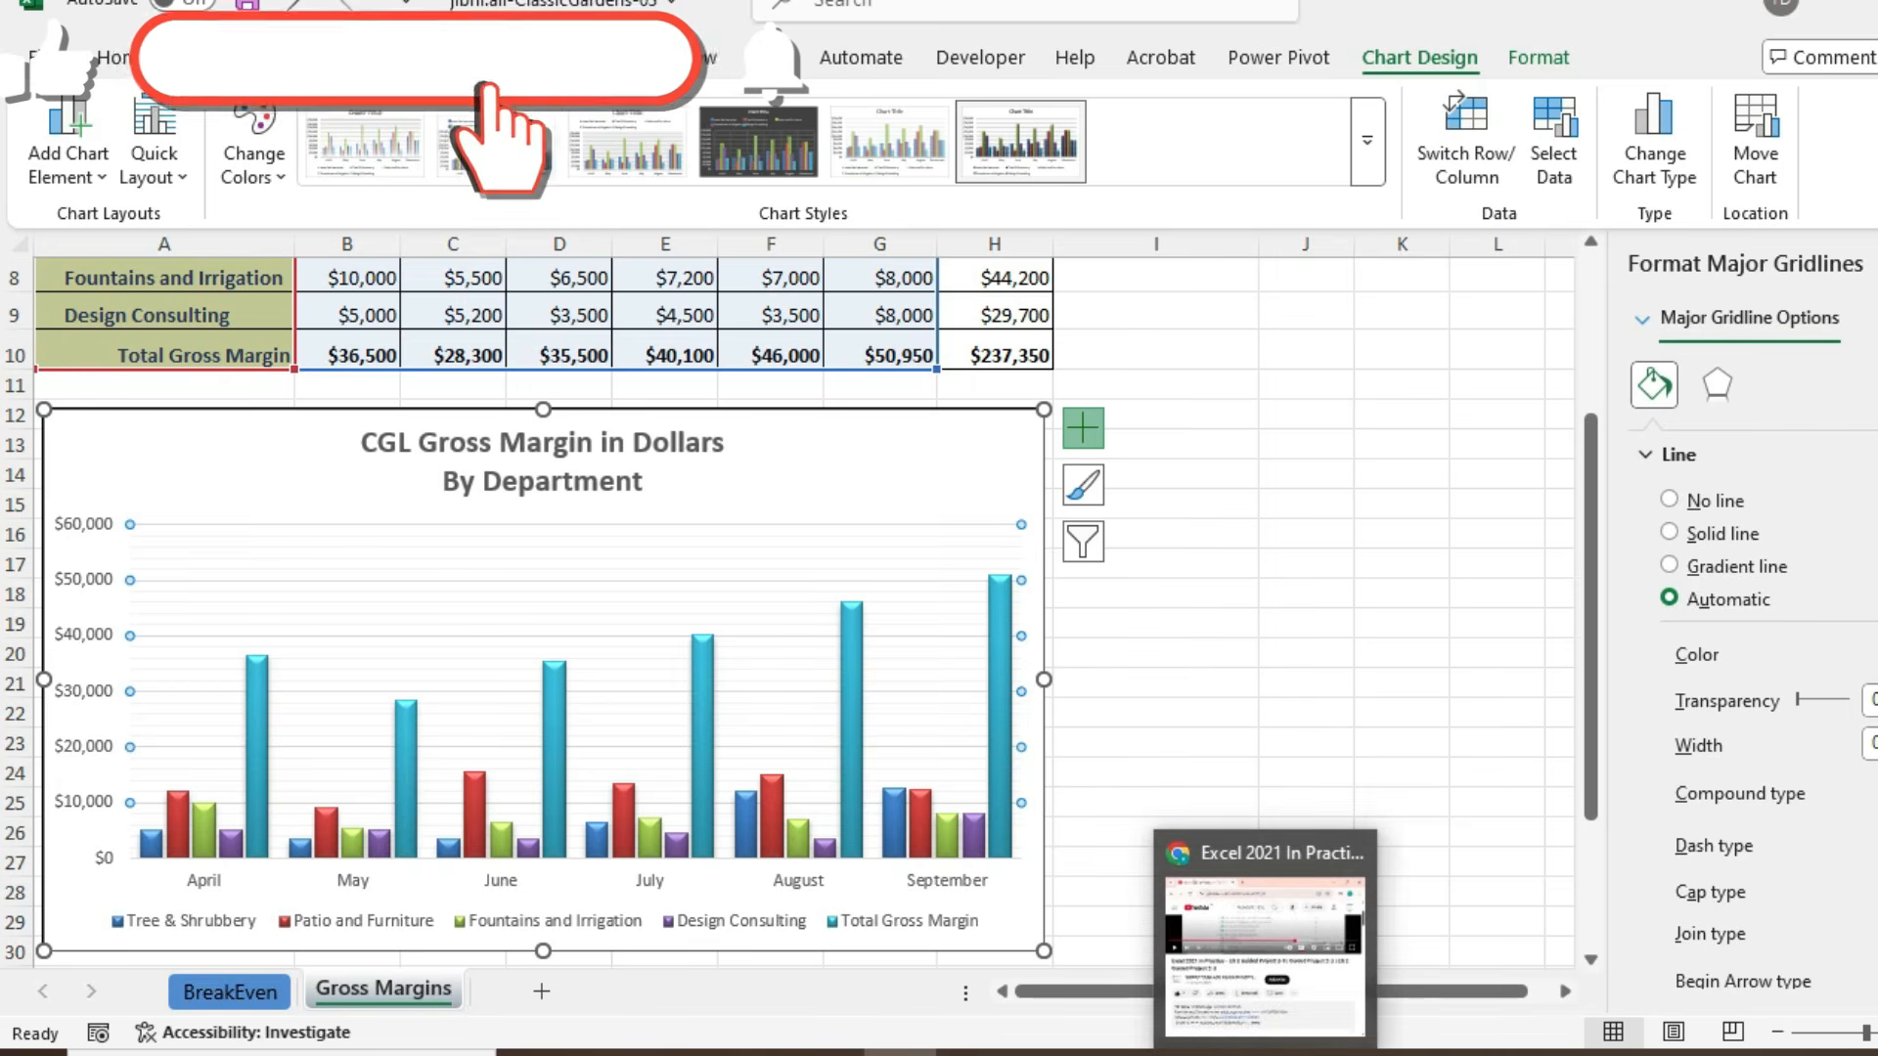
click(1876, 655)
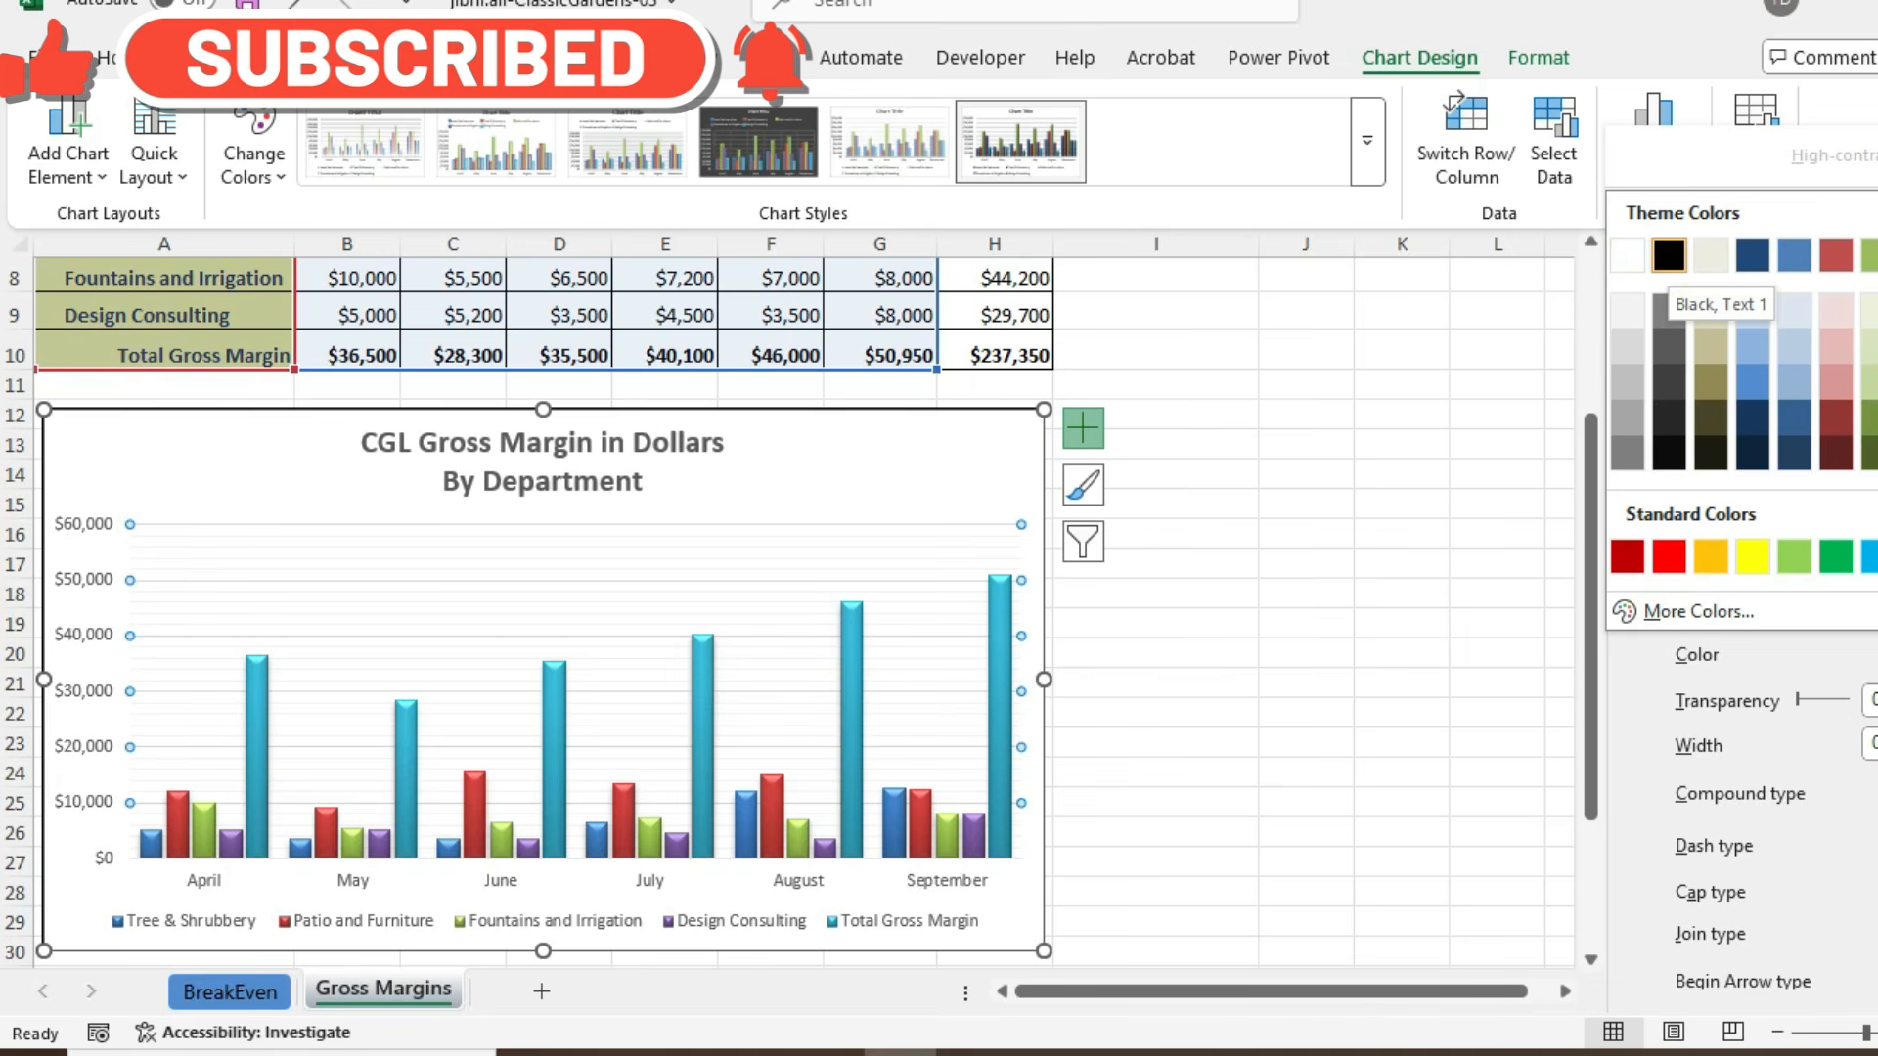
click(1669, 257)
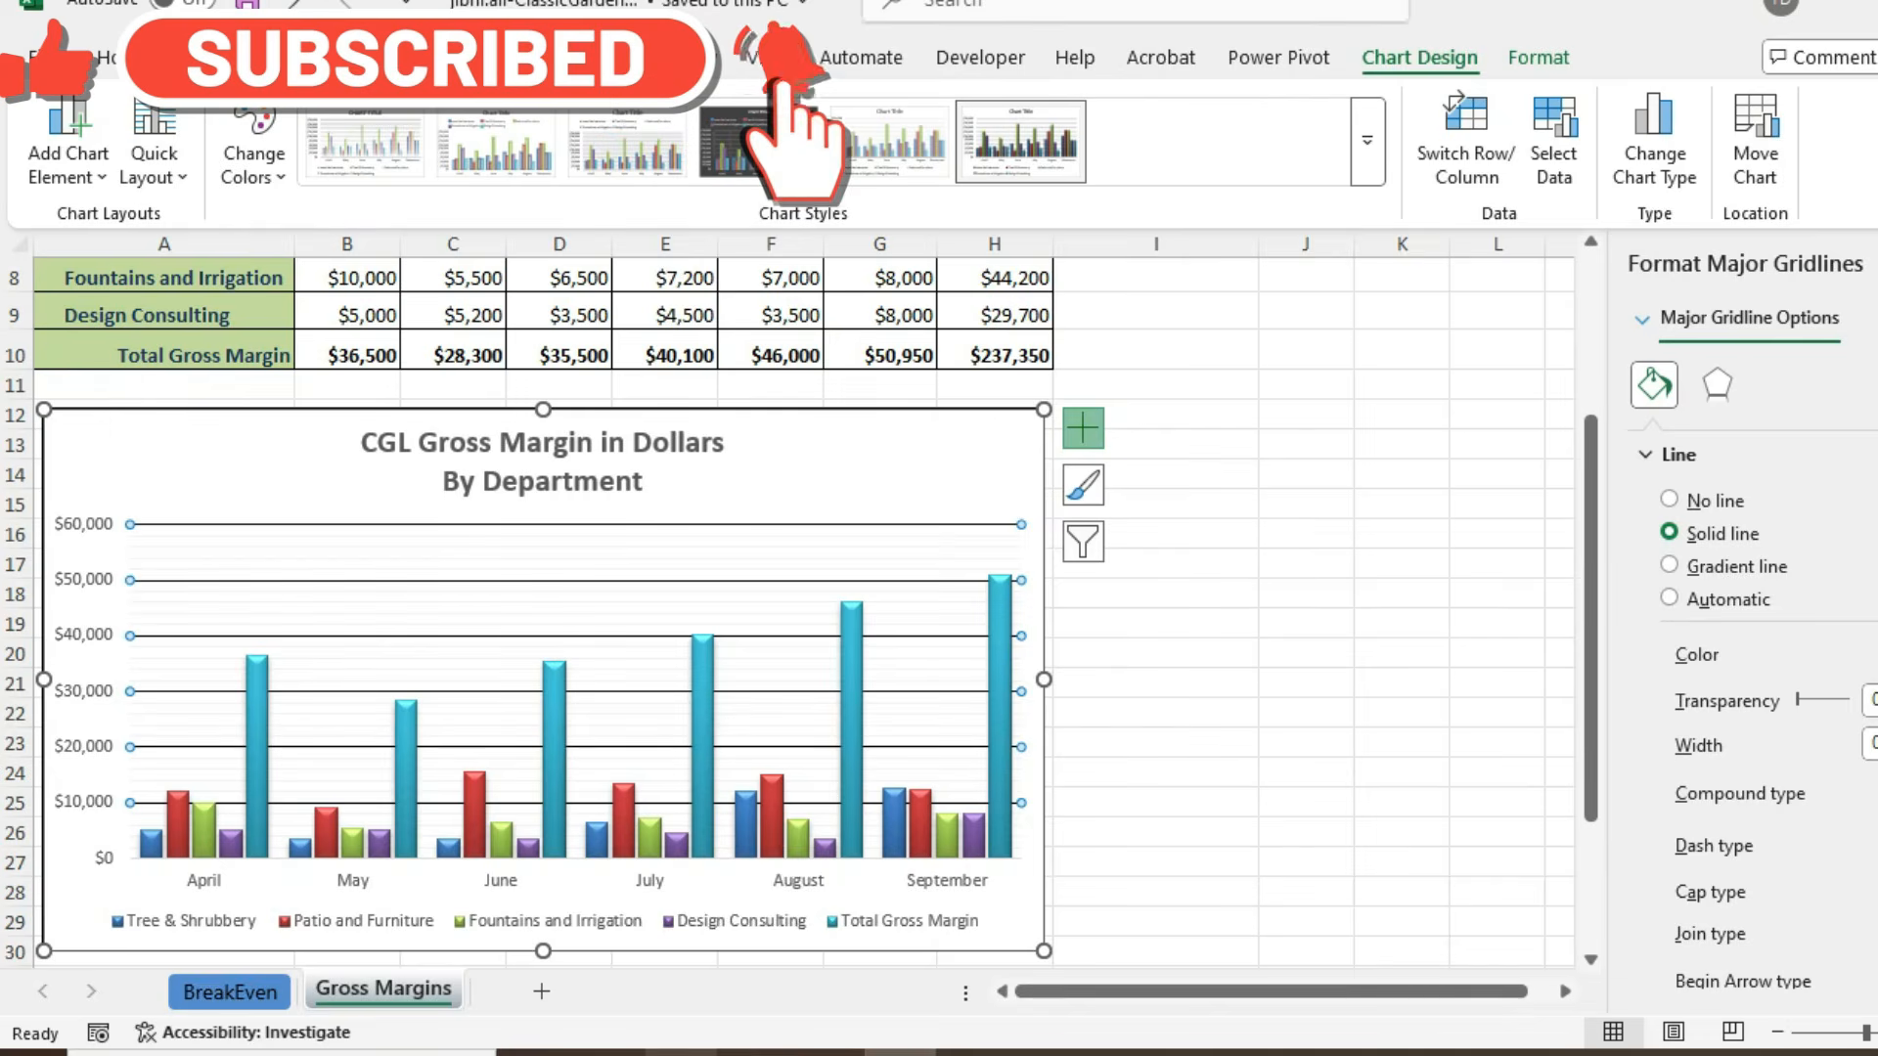
- Switch to the PDF instructions in the browser and examine step 8 and the reference chart in Figure 3-84
mouse_move(680, 1053)
click(680, 954)
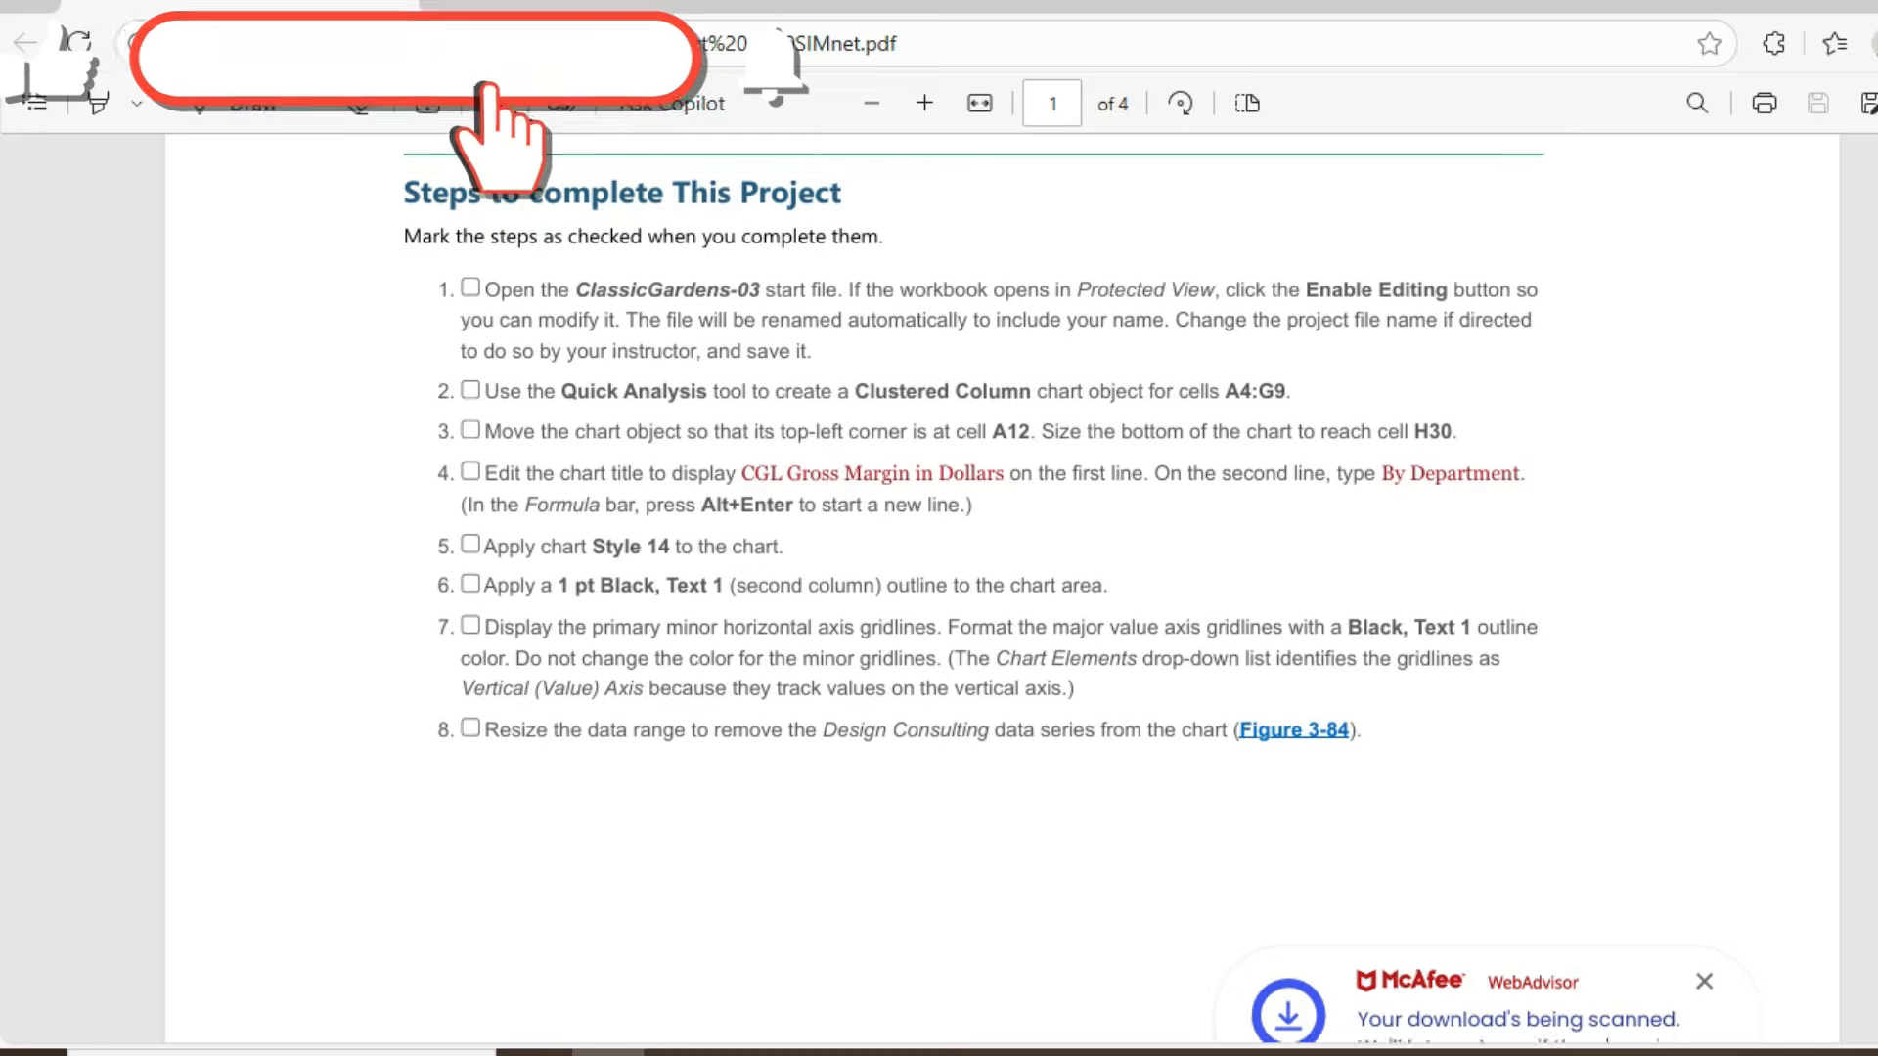
scroll(978, 587, down, 6)
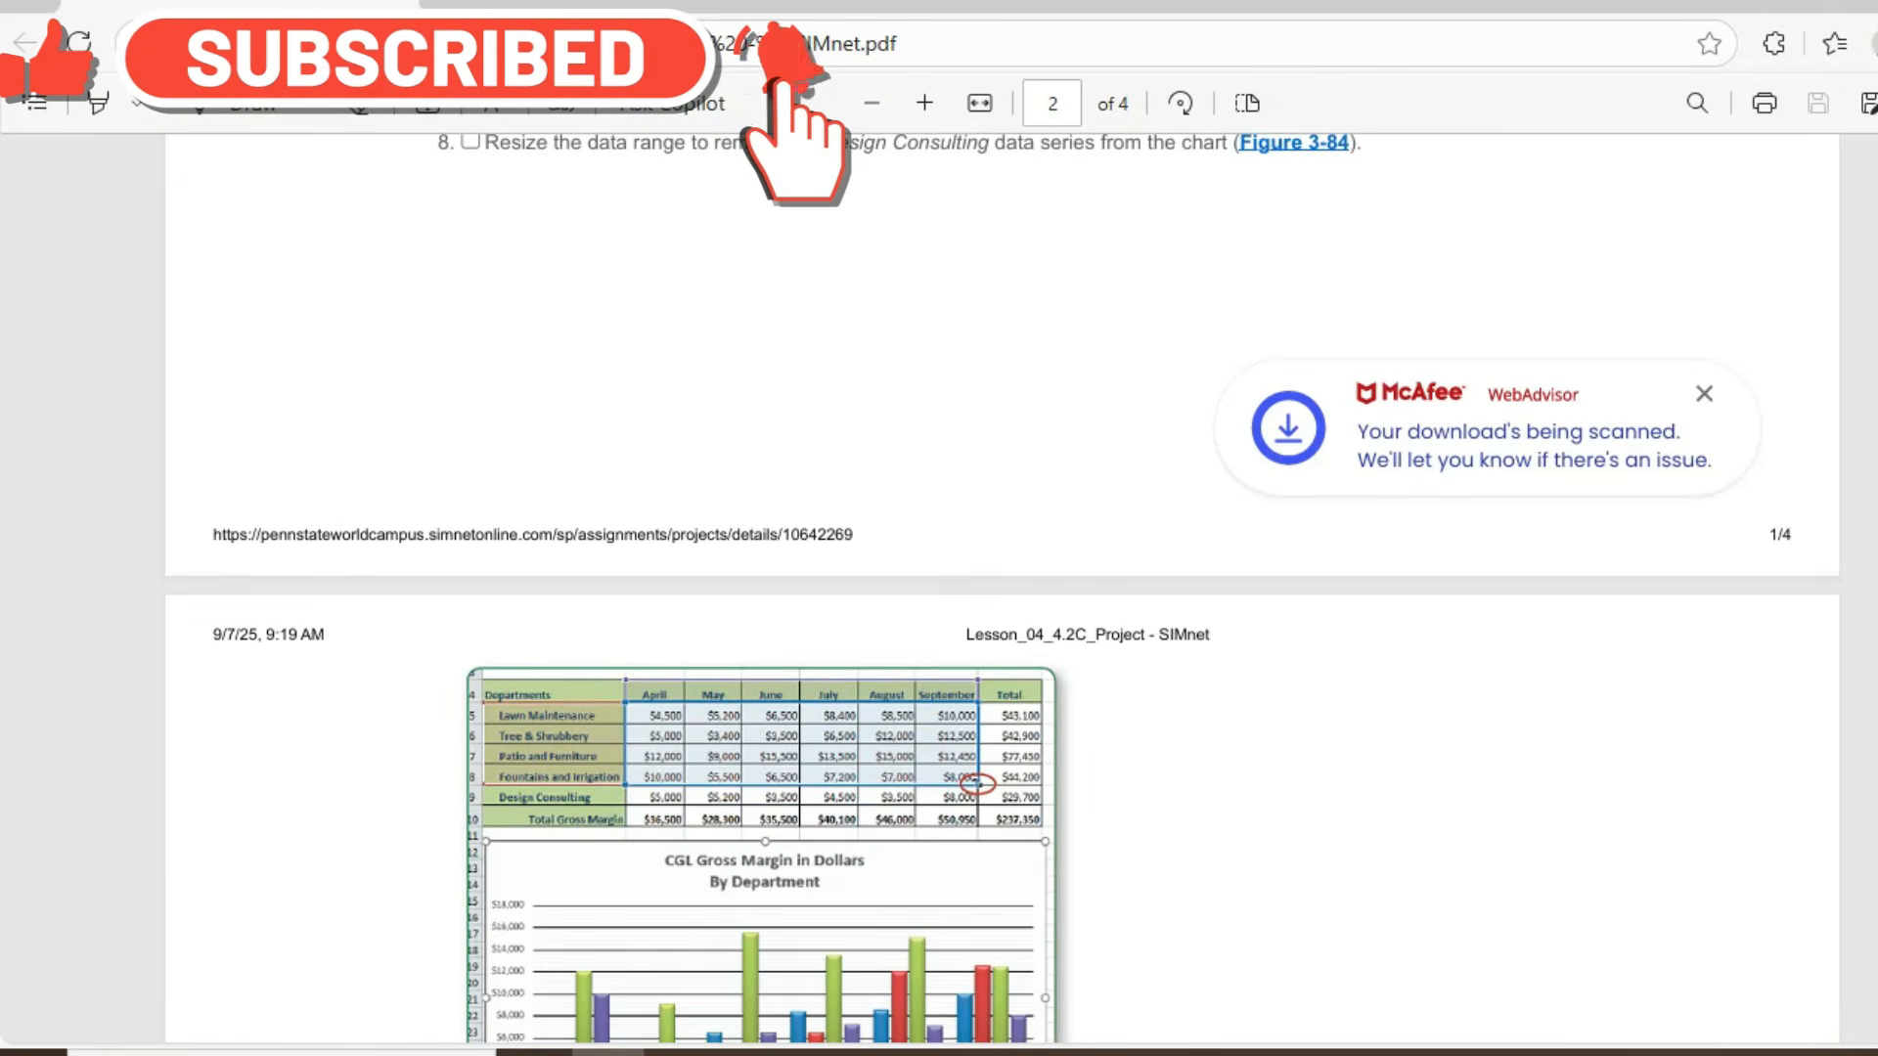